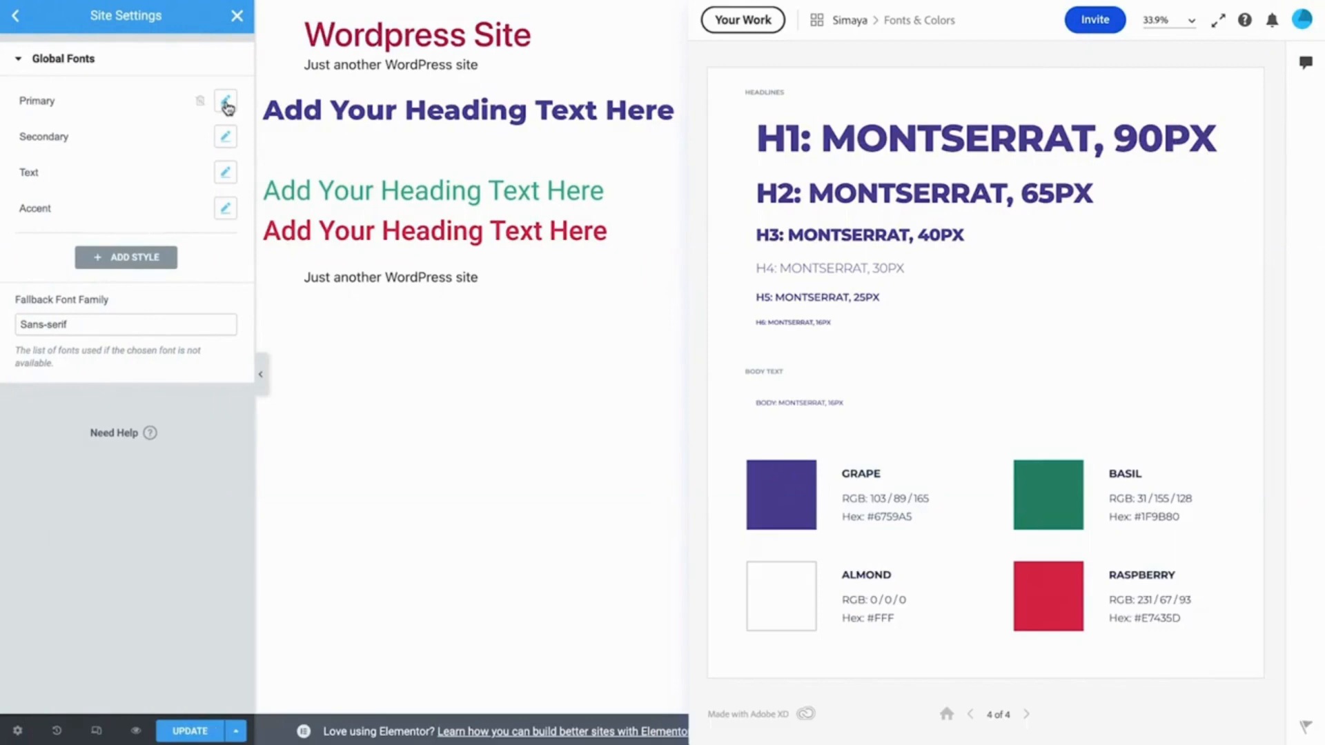
{"action": "left_click", "coordinate": [228, 142]}
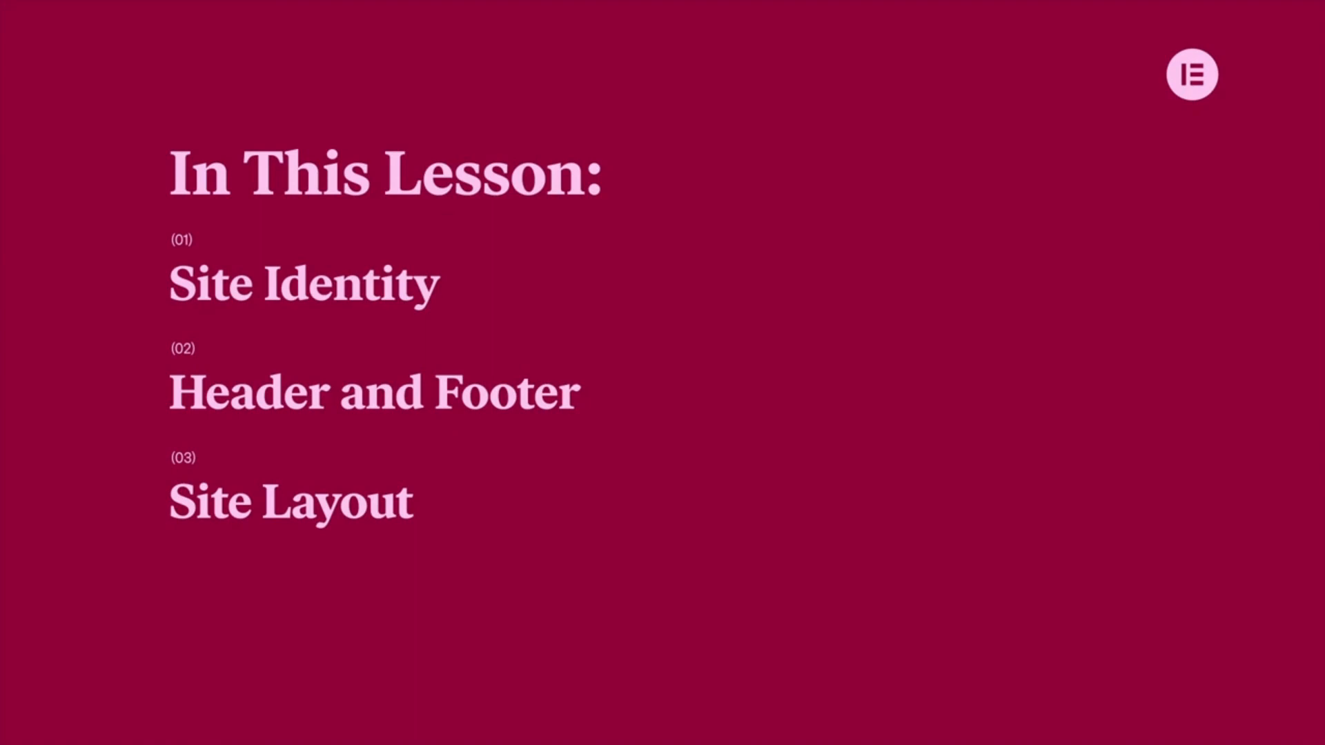
{"action": "scroll", "coordinate": [662, 373], "scroll_direction": "down", "scroll_amount": 3}
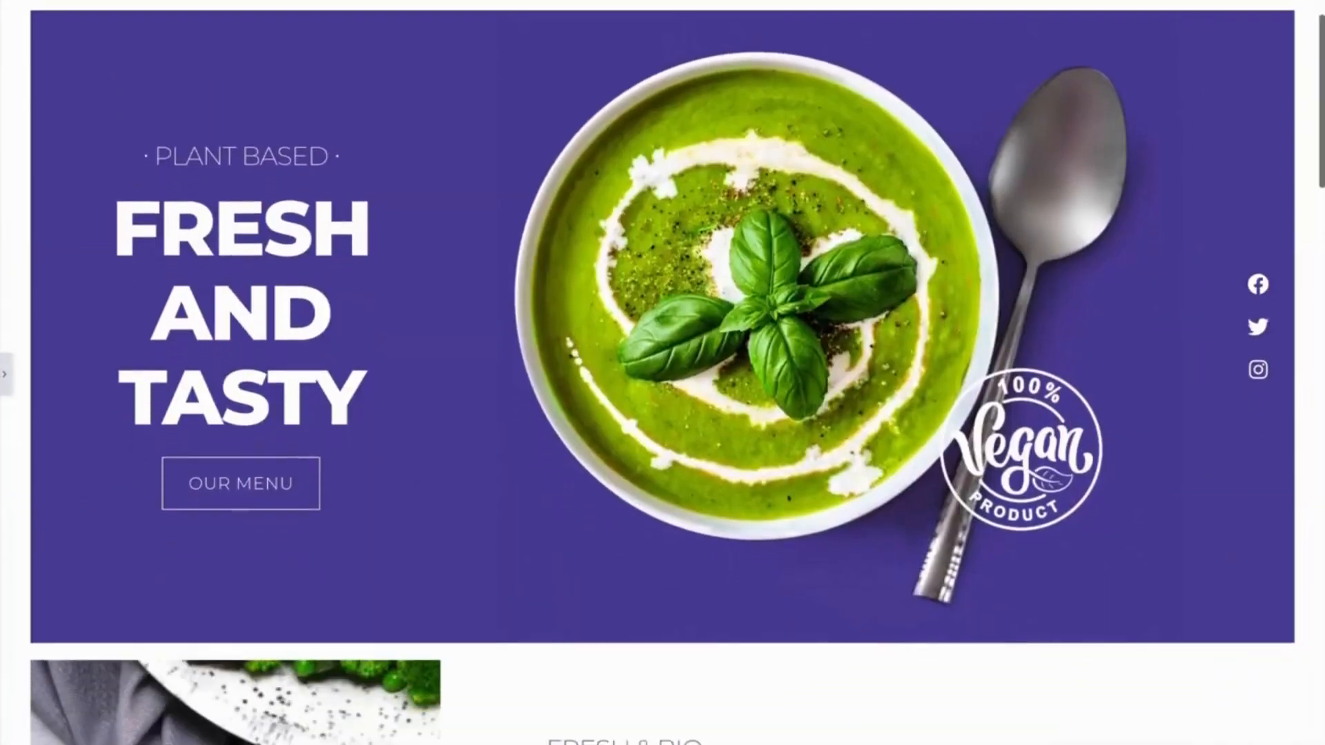
{"action": "scroll", "coordinate": [662, 373], "scroll_direction": "down", "scroll_amount": 5}
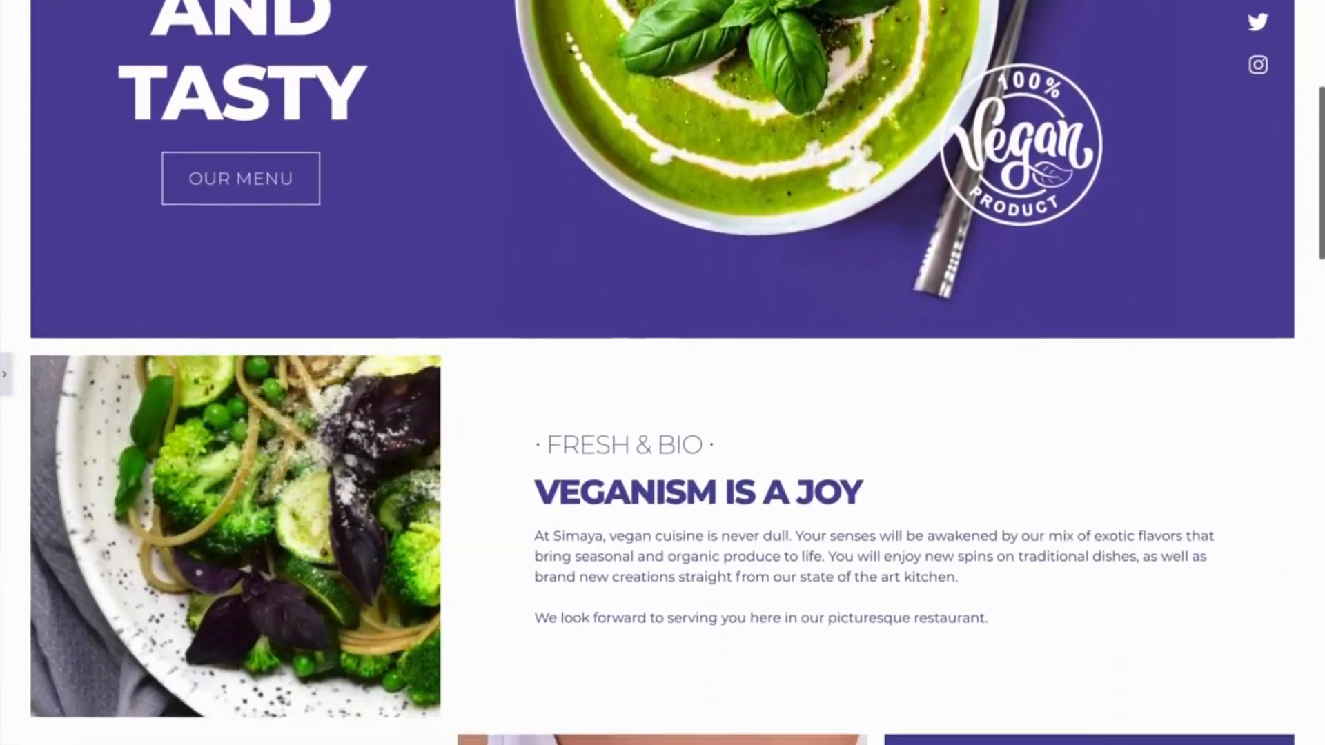
{"action": "scroll", "coordinate": [663, 372], "scroll_direction": "down", "scroll_amount": 5}
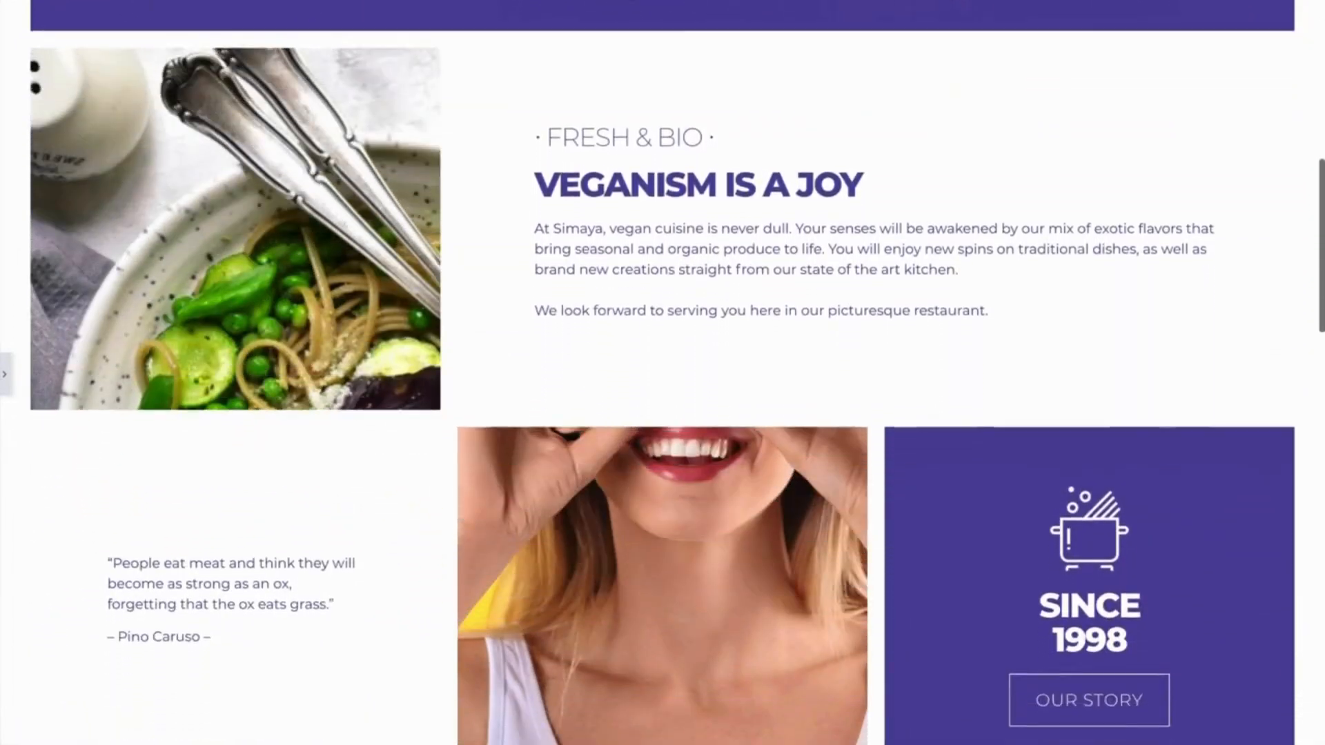
{"action": "scroll", "coordinate": [663, 373], "scroll_direction": "down", "scroll_amount": 5}
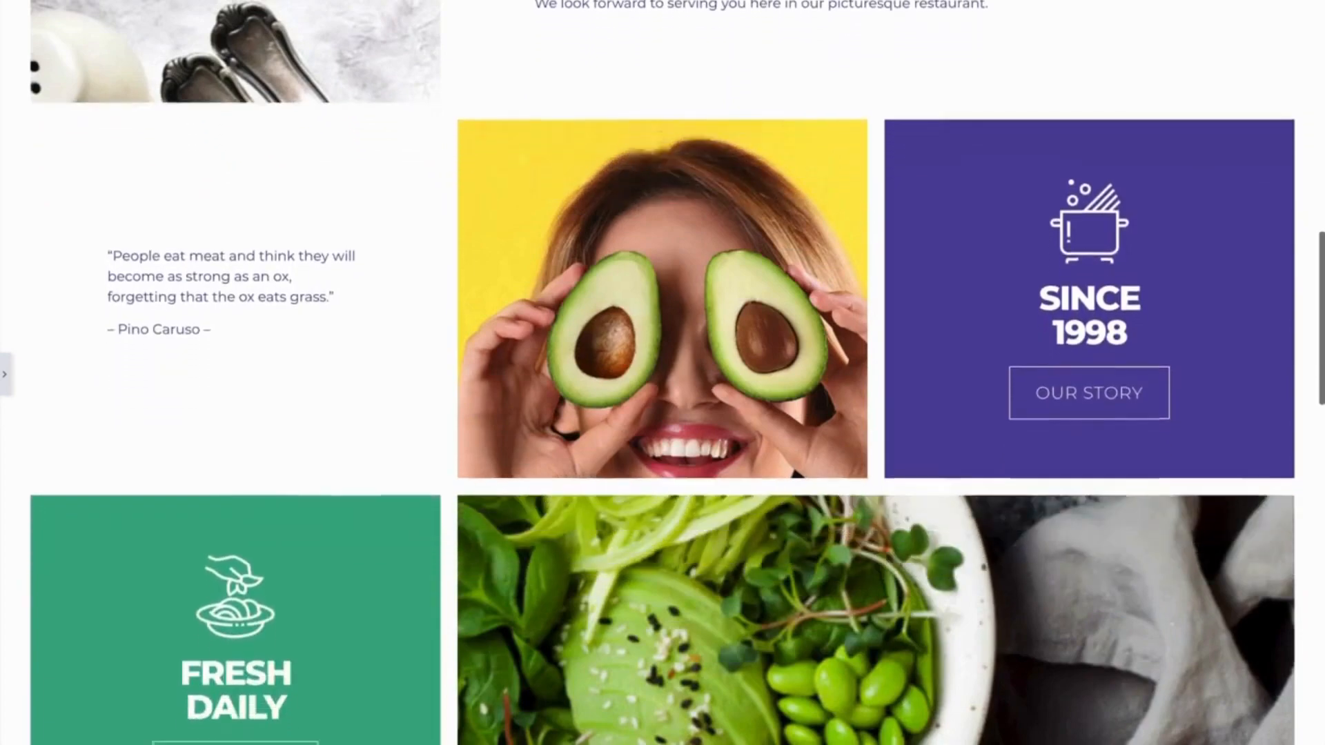
{"action": "scroll", "coordinate": [663, 373], "scroll_direction": "down", "scroll_amount": 3}
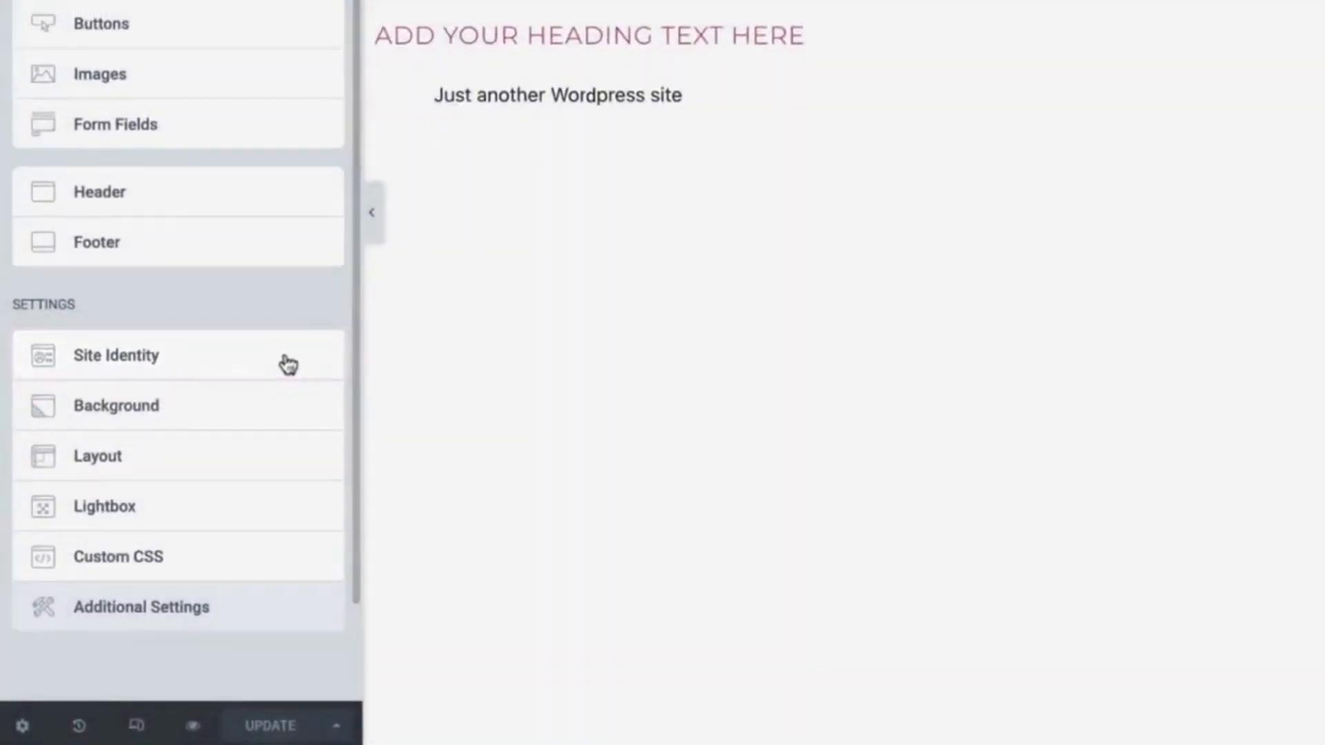
- In the Site Identity settings, set the site name to Simaya and the site description to Fresh Vegan Restaurant
{"action": "left_click", "coordinate": [204, 476]}
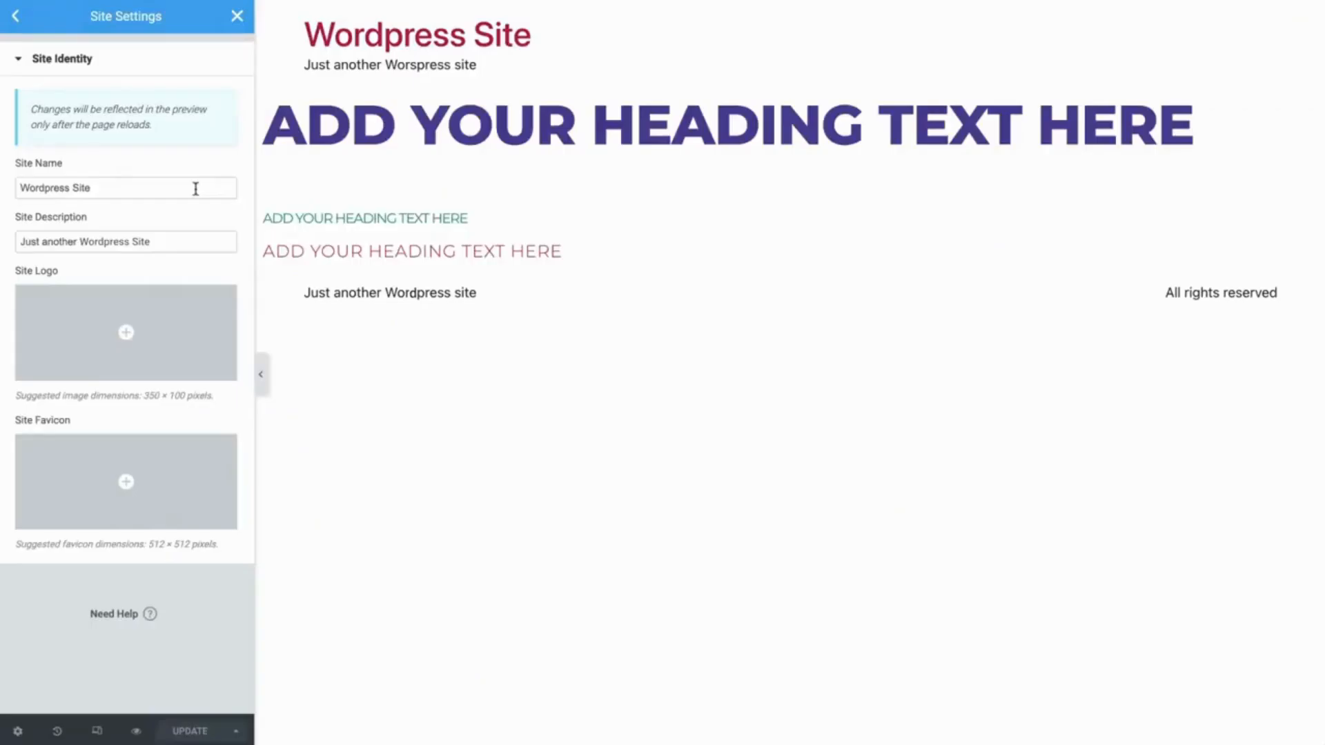
{"action": "triple_click", "coordinate": [195, 188]}
{"action": "type", "text": "Simaya"}
{"action": "triple_click", "coordinate": [207, 240]}
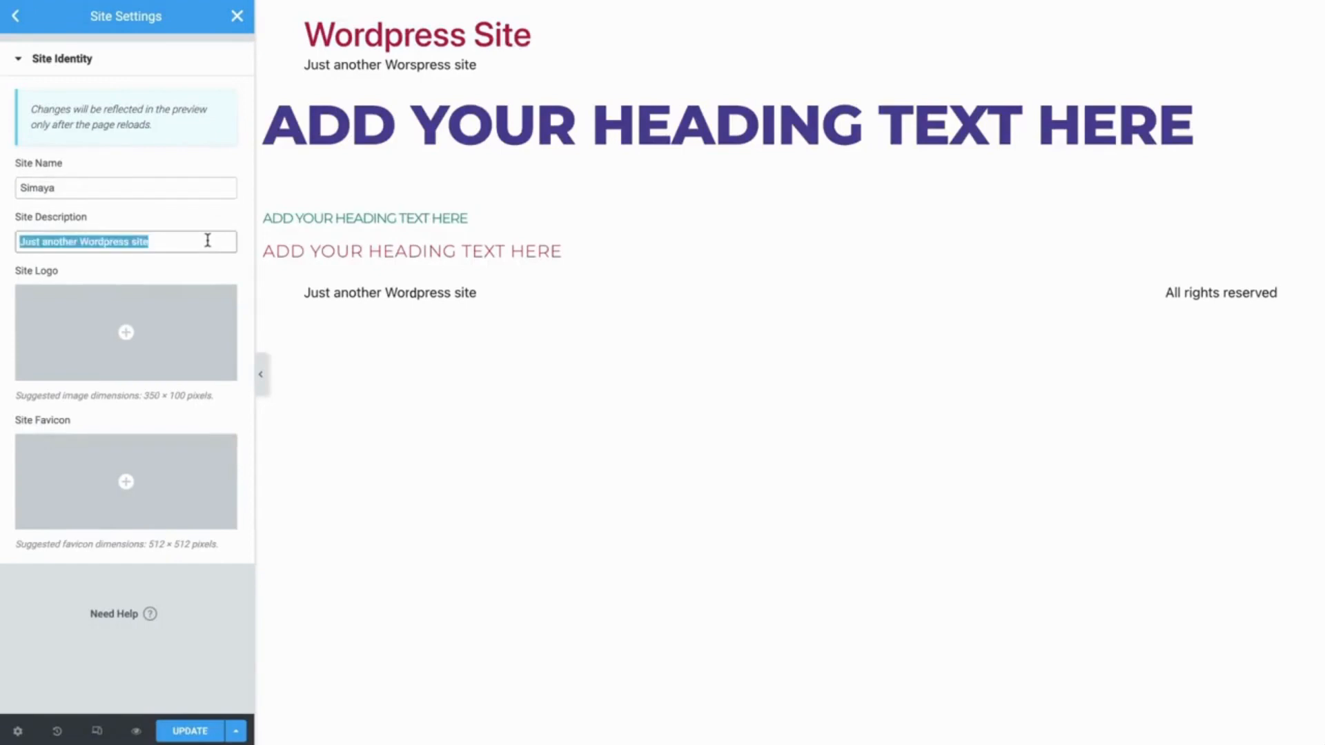
{"action": "type", "text": "Fresh Vegan Restaurant"}
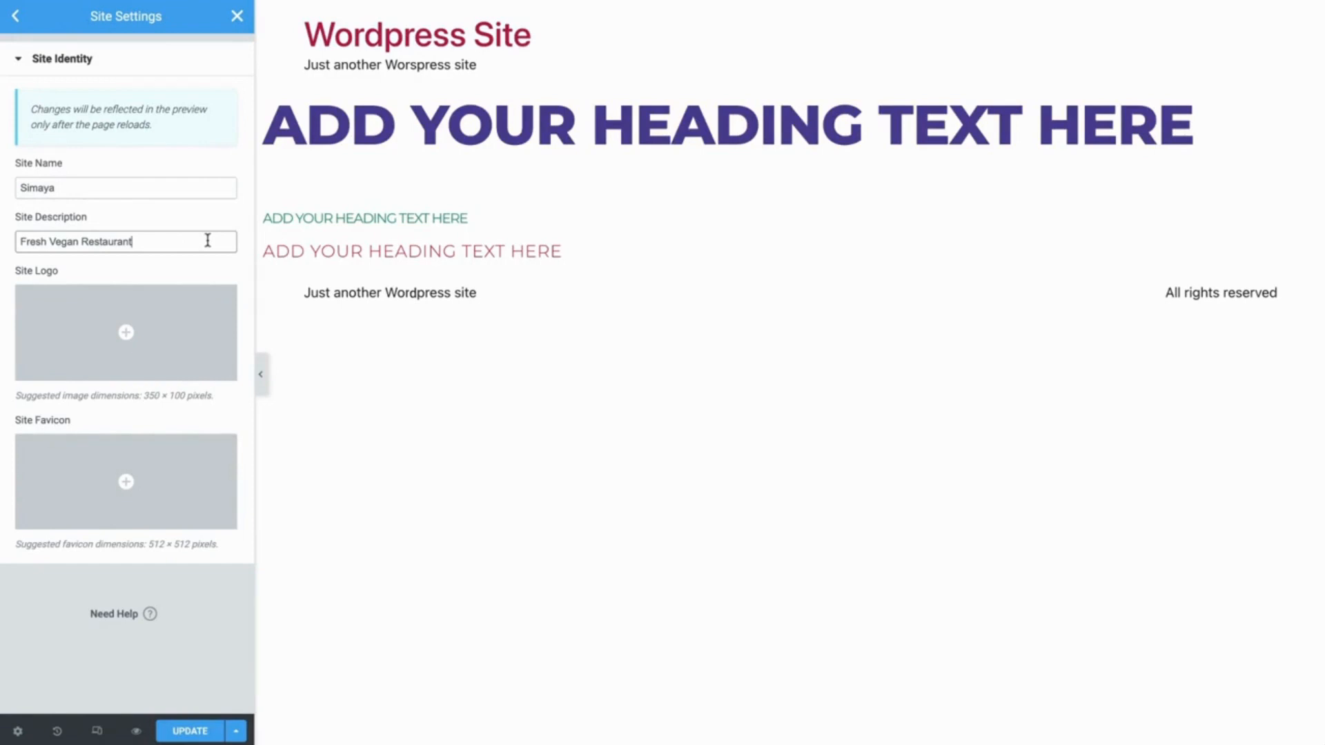
- Upload simaya-logo.png, give it the description Simaya Logo, and insert it as the site logo
{"action": "left_click", "coordinate": [184, 317]}
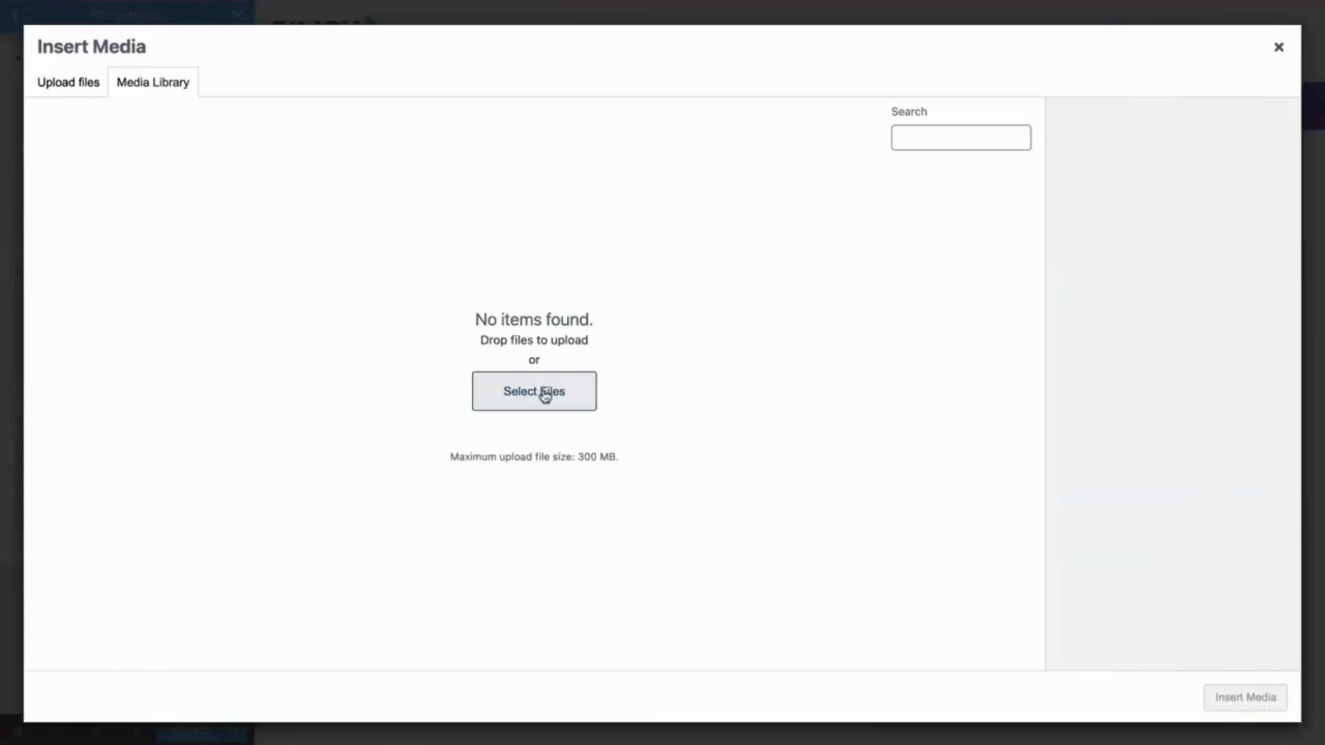
{"action": "left_click", "coordinate": [545, 393]}
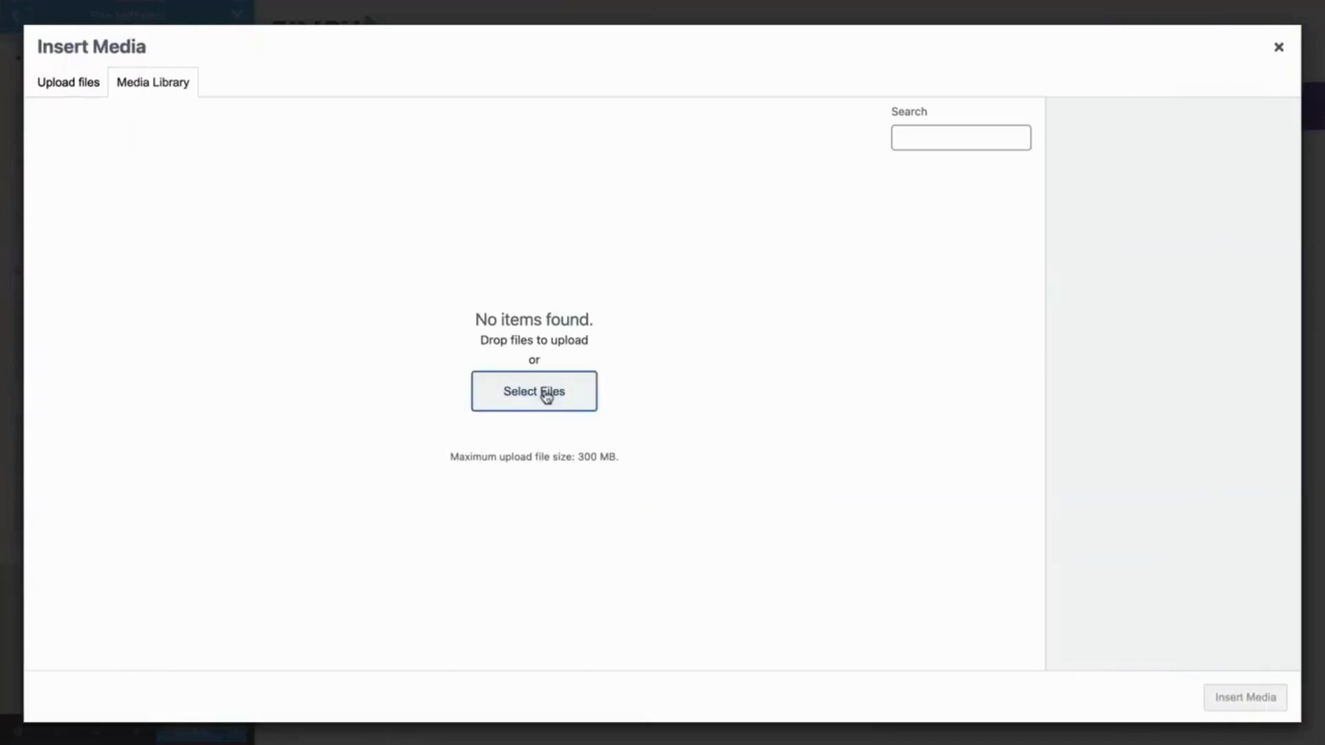
{"action": "left_click", "coordinate": [610, 336]}
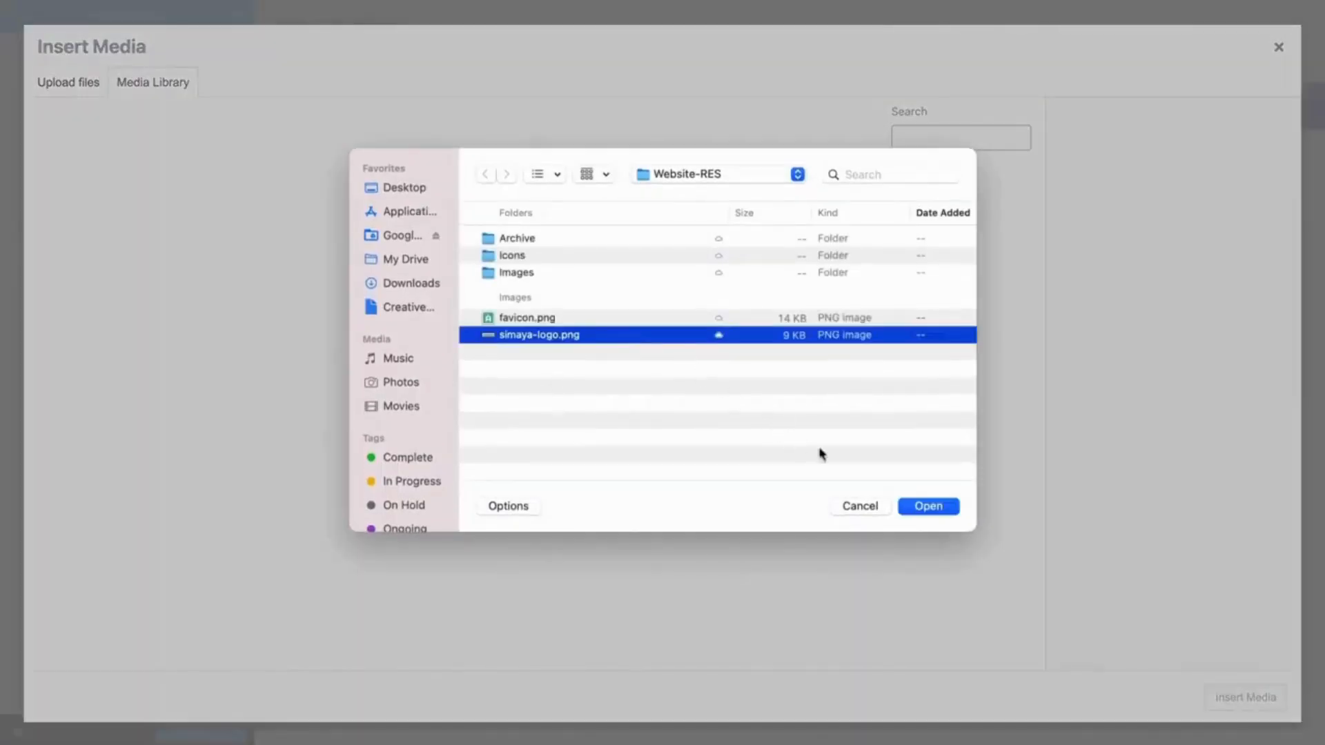
{"action": "left_click", "coordinate": [918, 503]}
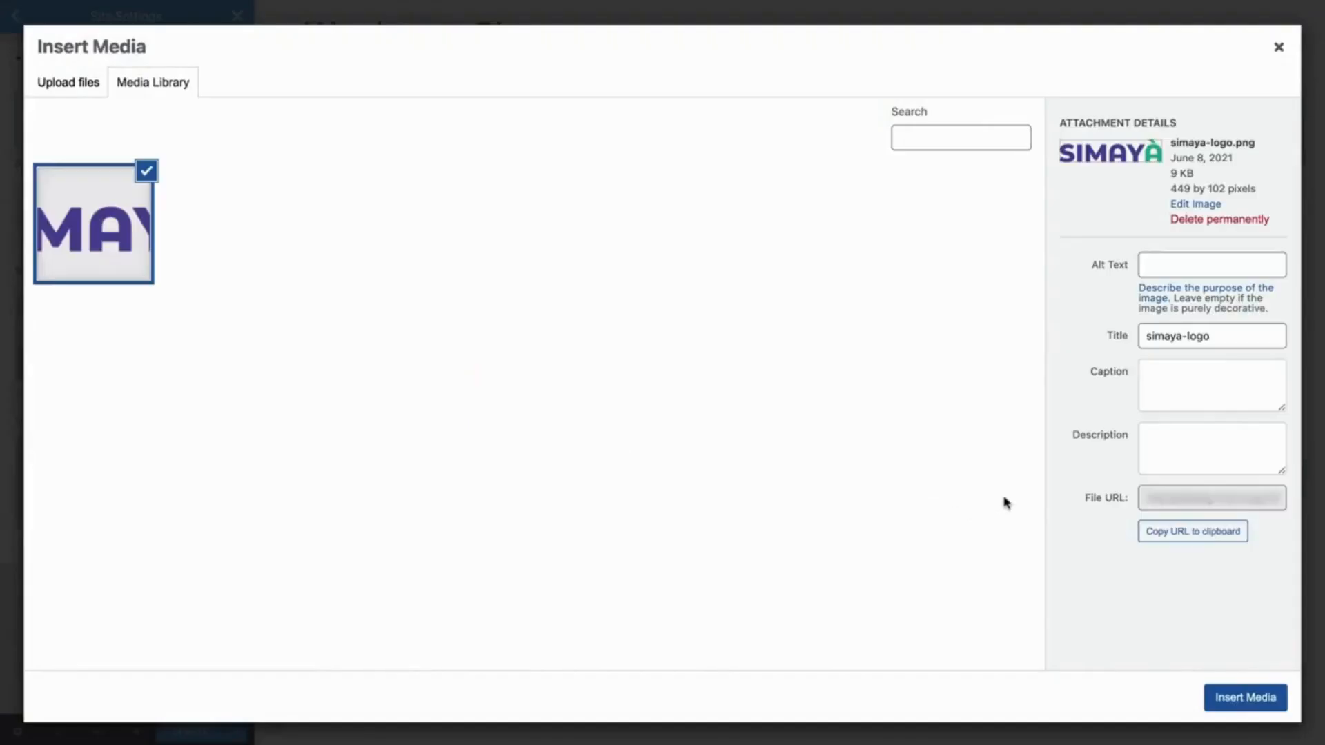
{"action": "left_click", "coordinate": [1137, 469]}
{"action": "type", "text": "Simaya Logo"}
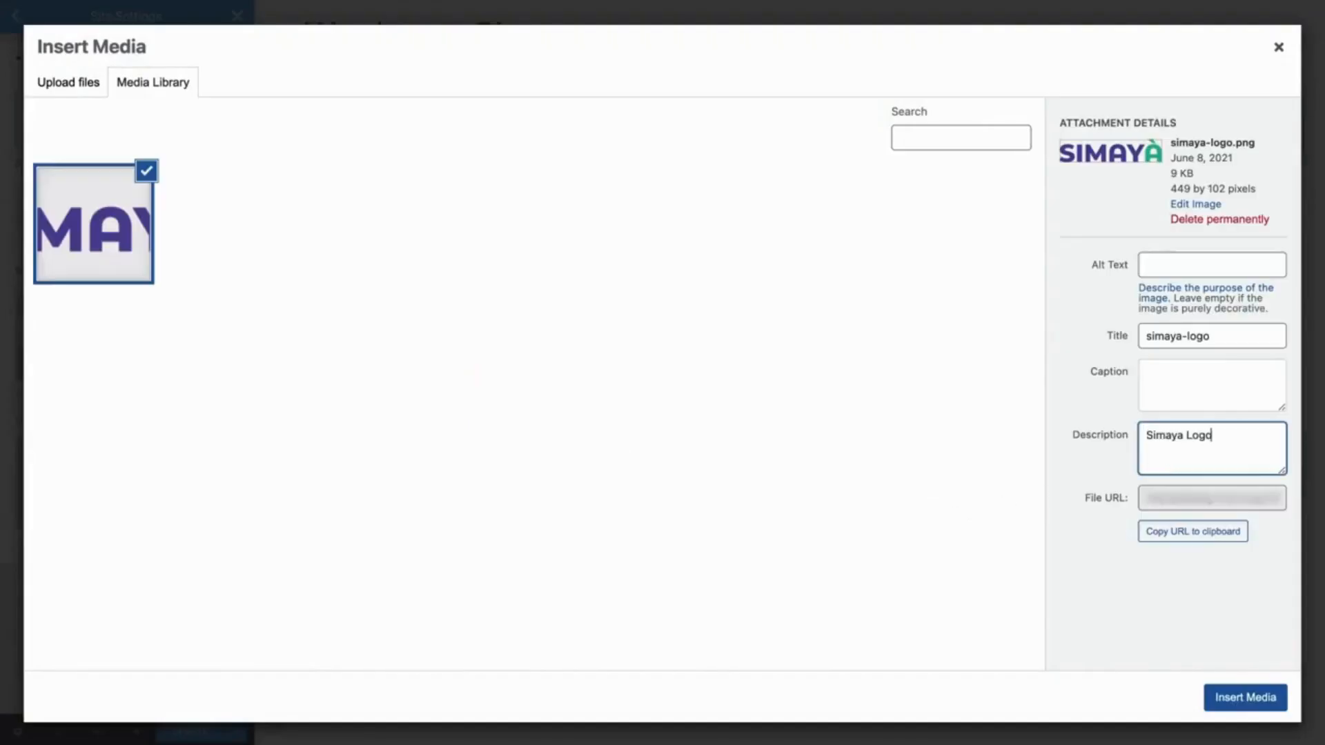
{"action": "left_click", "coordinate": [1246, 697]}
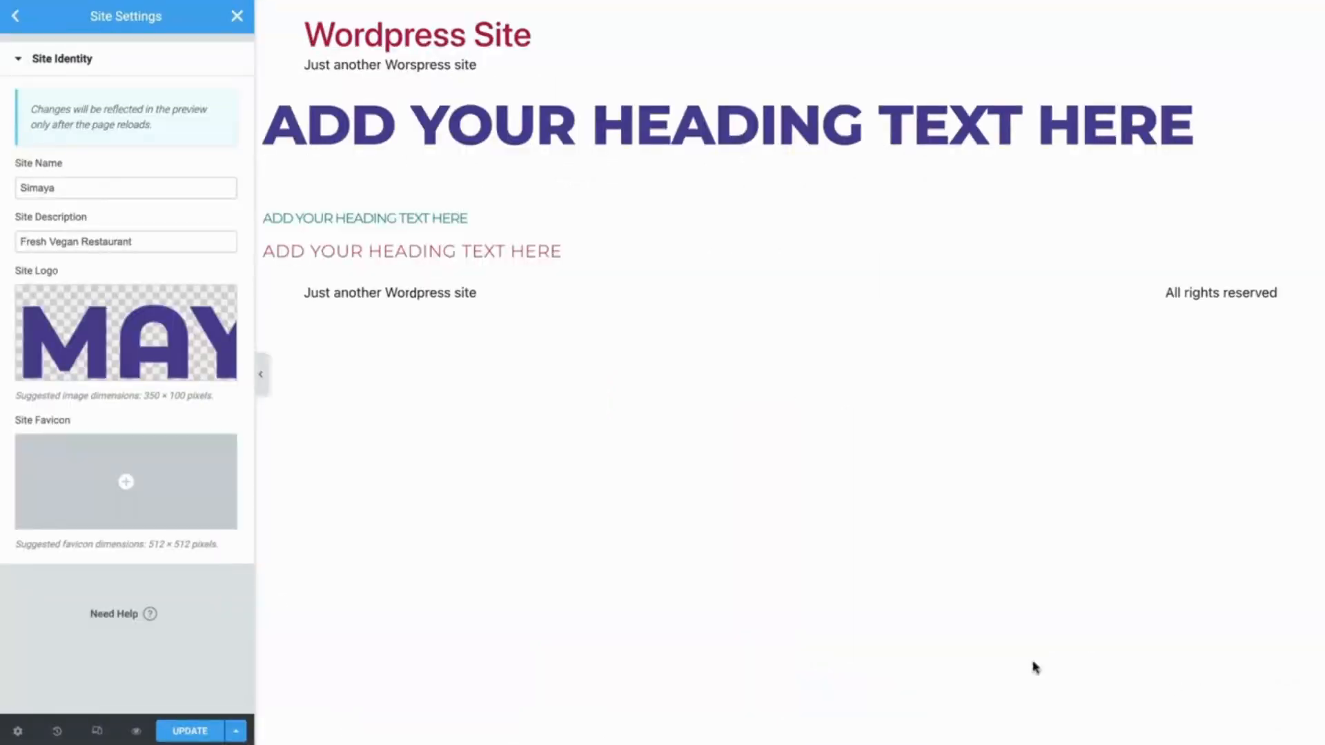
- Upload favicon.png, give it the description Simaya Site Favicon, and insert it as the site favicon
{"action": "mouse_move", "coordinate": [169, 503]}
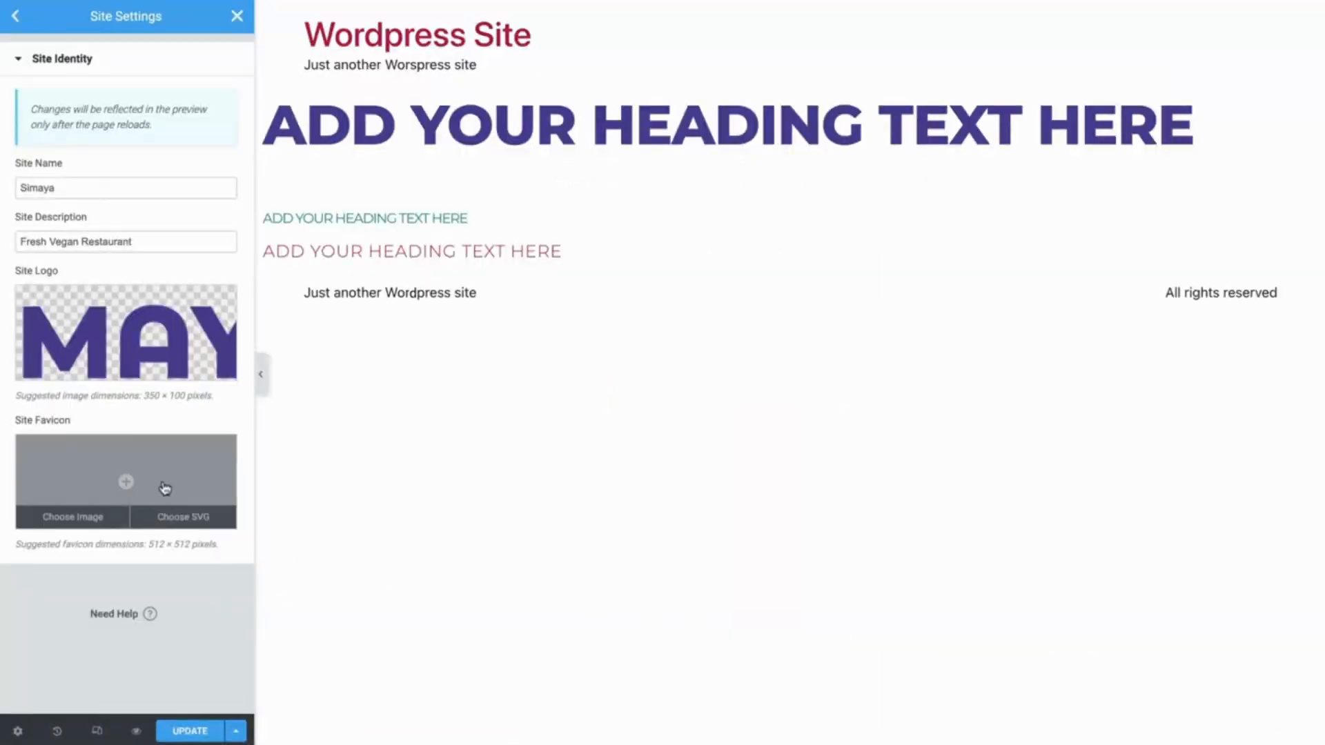
{"action": "left_click", "coordinate": [165, 489]}
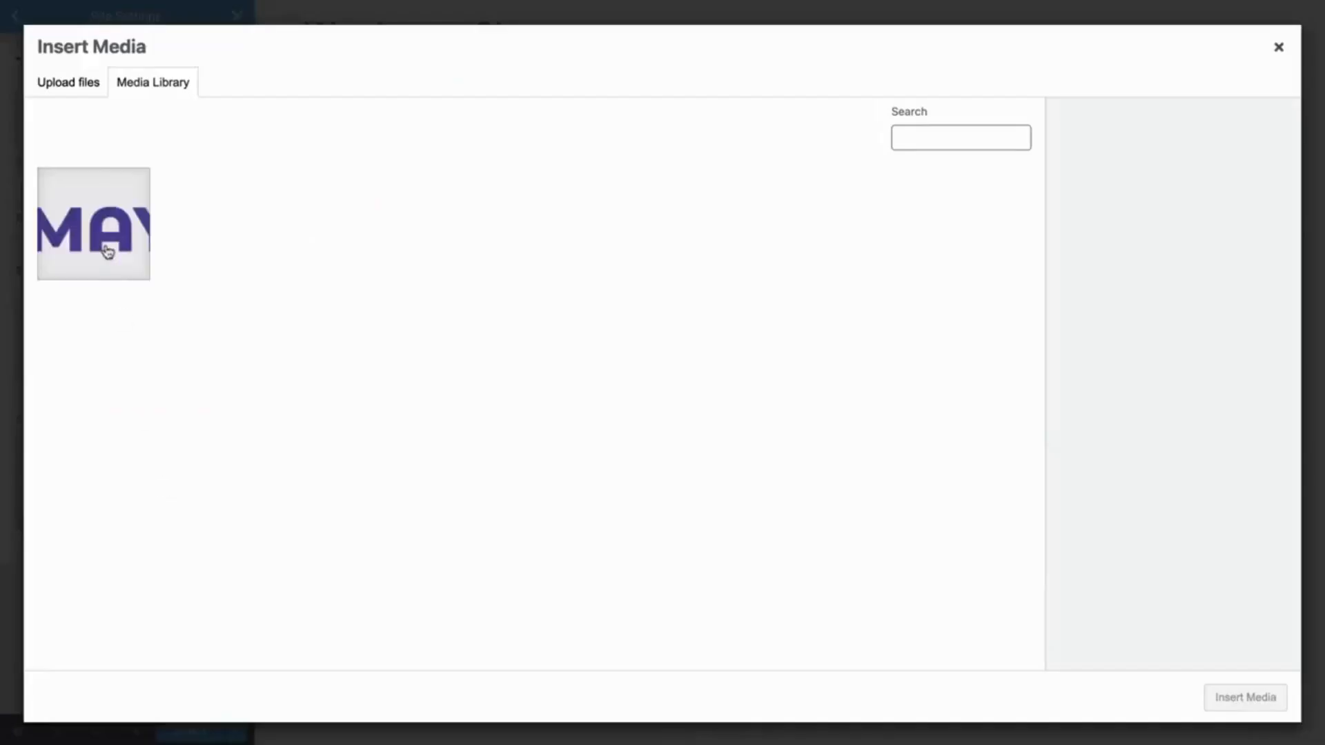
{"action": "left_click", "coordinate": [84, 92]}
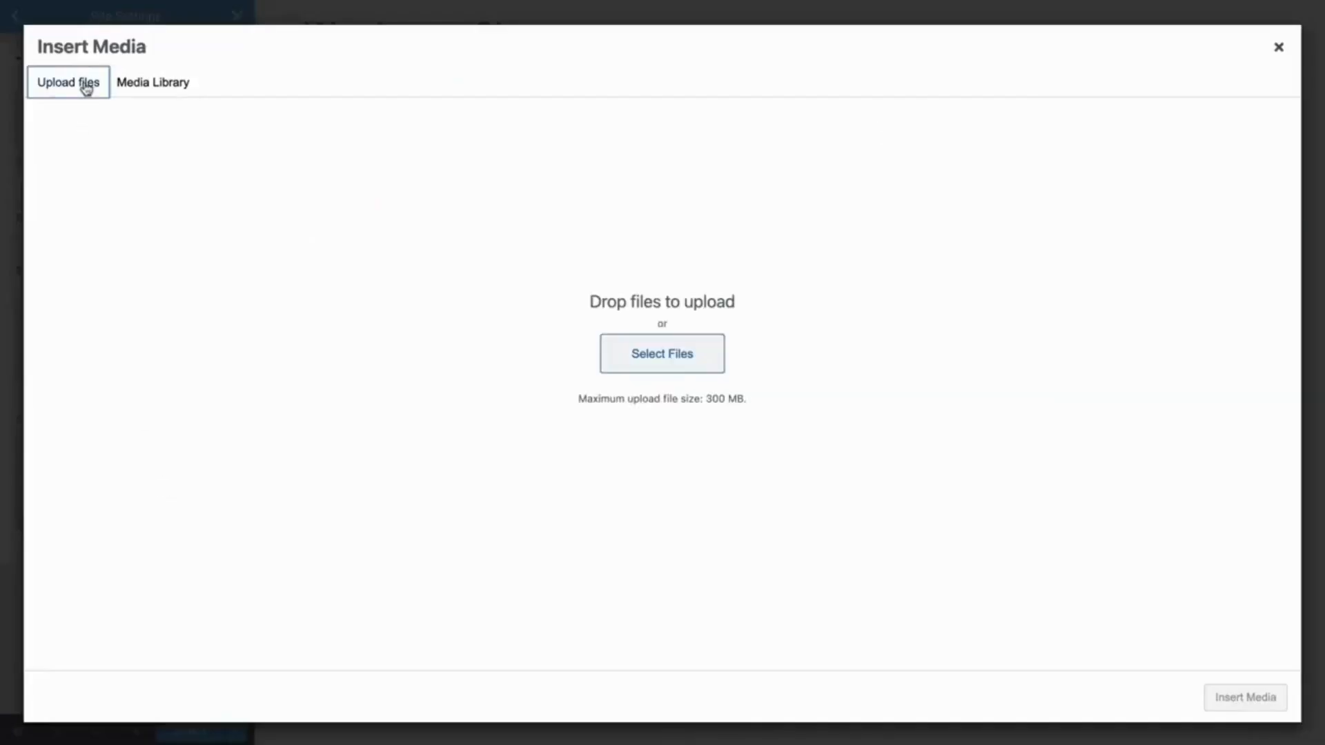
{"action": "left_click", "coordinate": [640, 356]}
{"action": "left_click", "coordinate": [612, 319]}
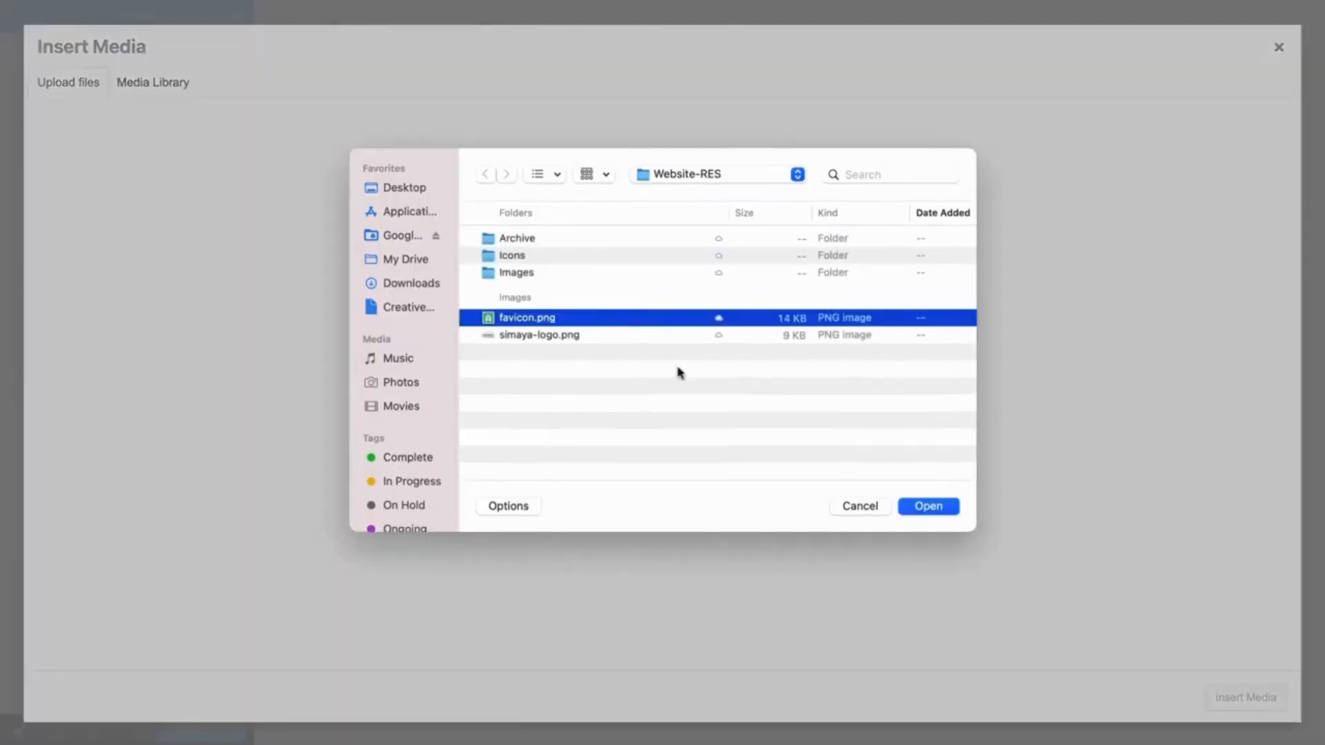
{"action": "left_click", "coordinate": [927, 506]}
{"action": "left_click", "coordinate": [1184, 466]}
{"action": "type", "text": "Simaya Site Favicon"}
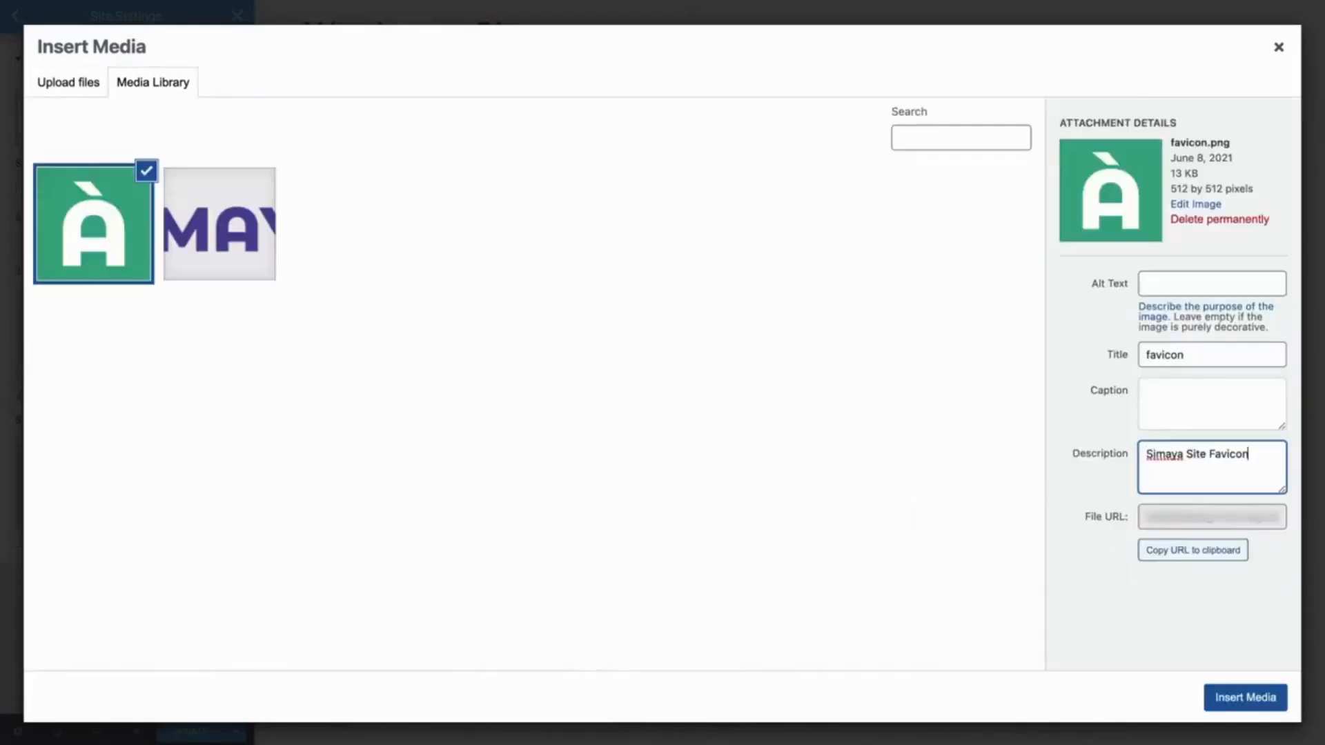
{"action": "left_click", "coordinate": [1242, 699]}
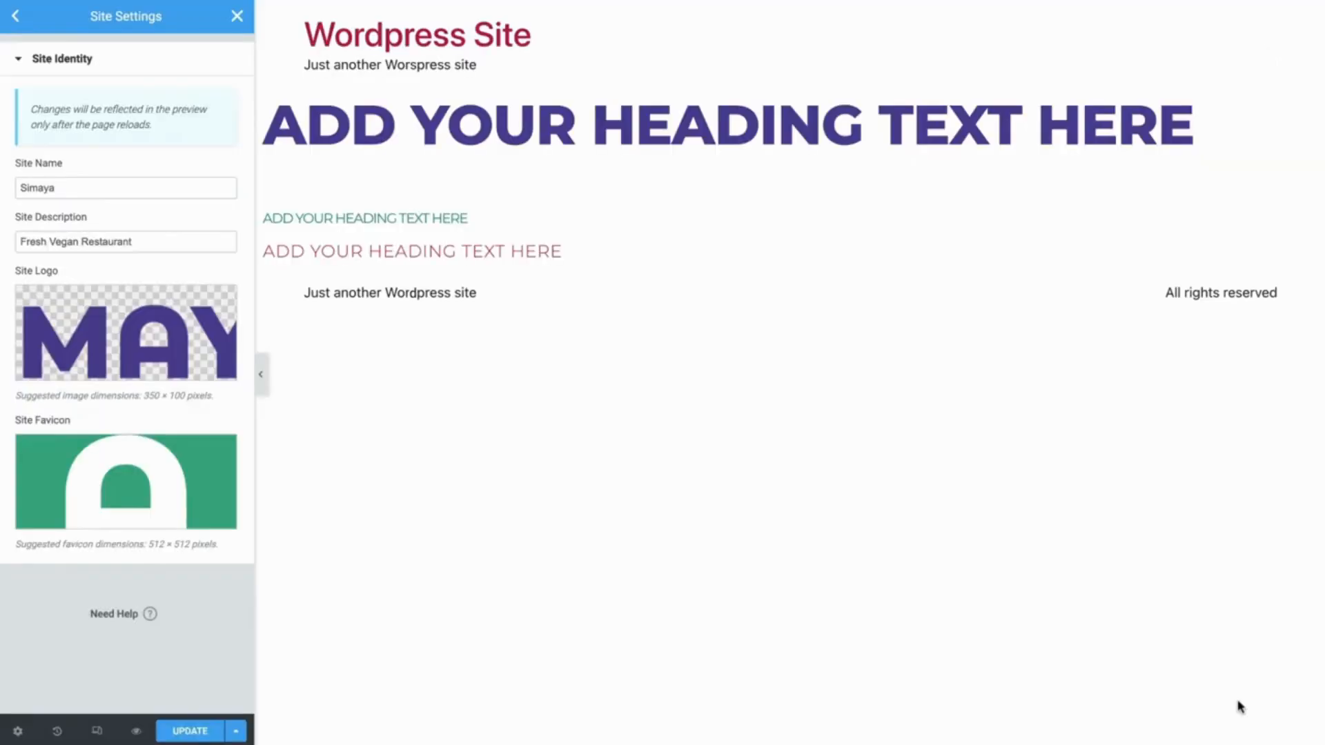
- Save the site identity changes and reload the editor
{"action": "left_click", "coordinate": [189, 733]}
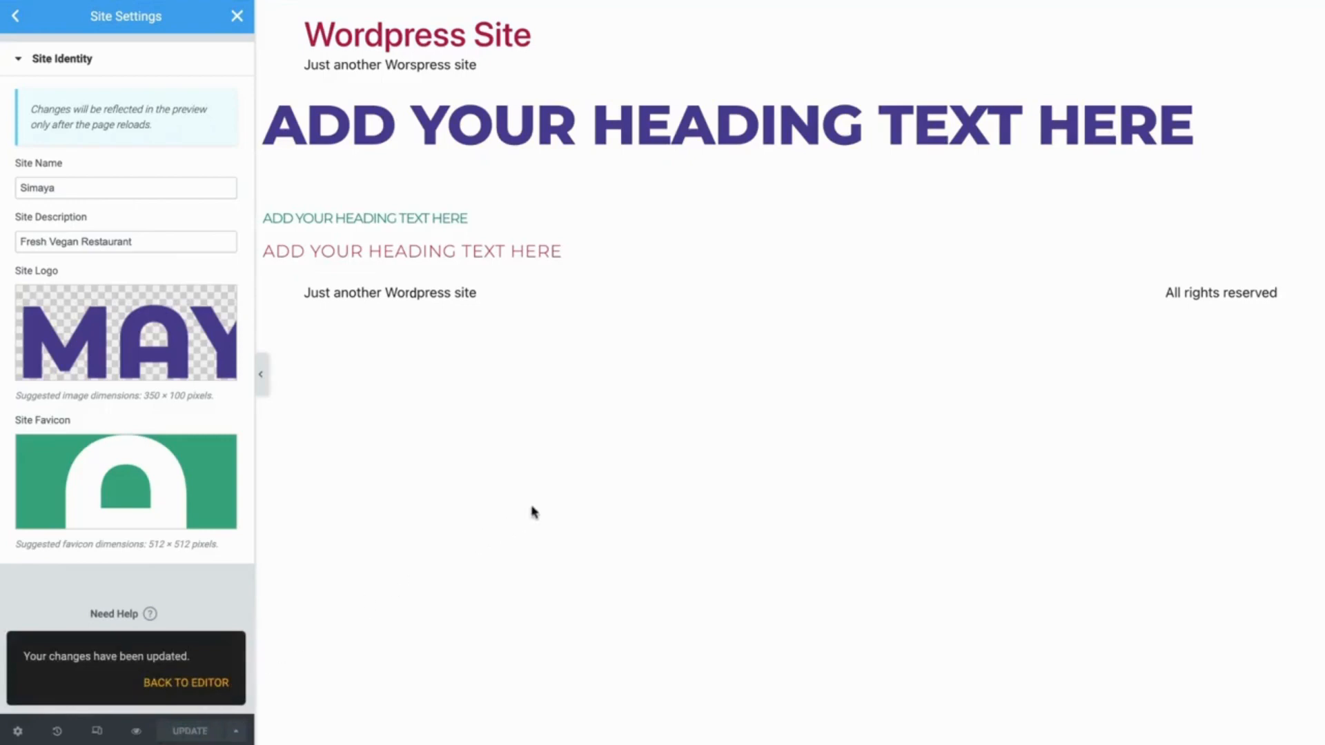
{"action": "key", "text": "super+r"}
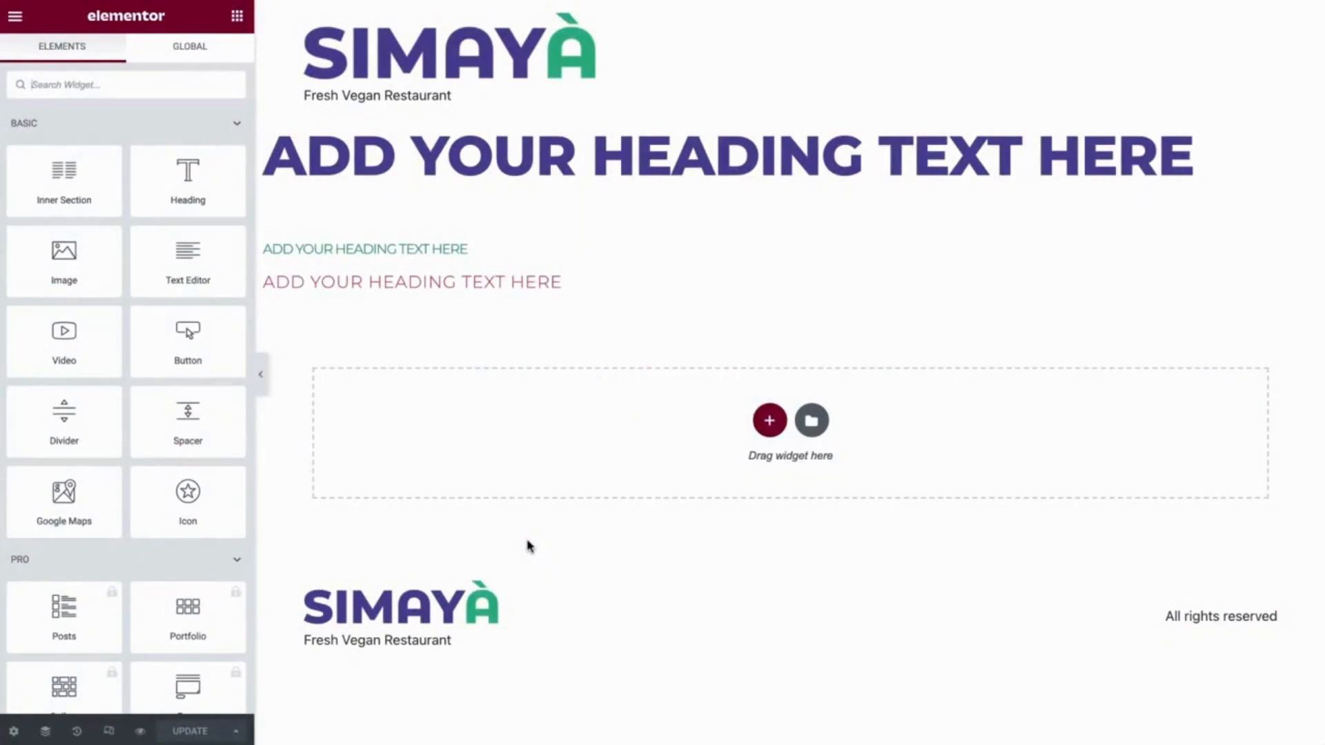
- In the site's header settings, assign Main Menu as the header menu and save the change
{"action": "left_click", "coordinate": [16, 18]}
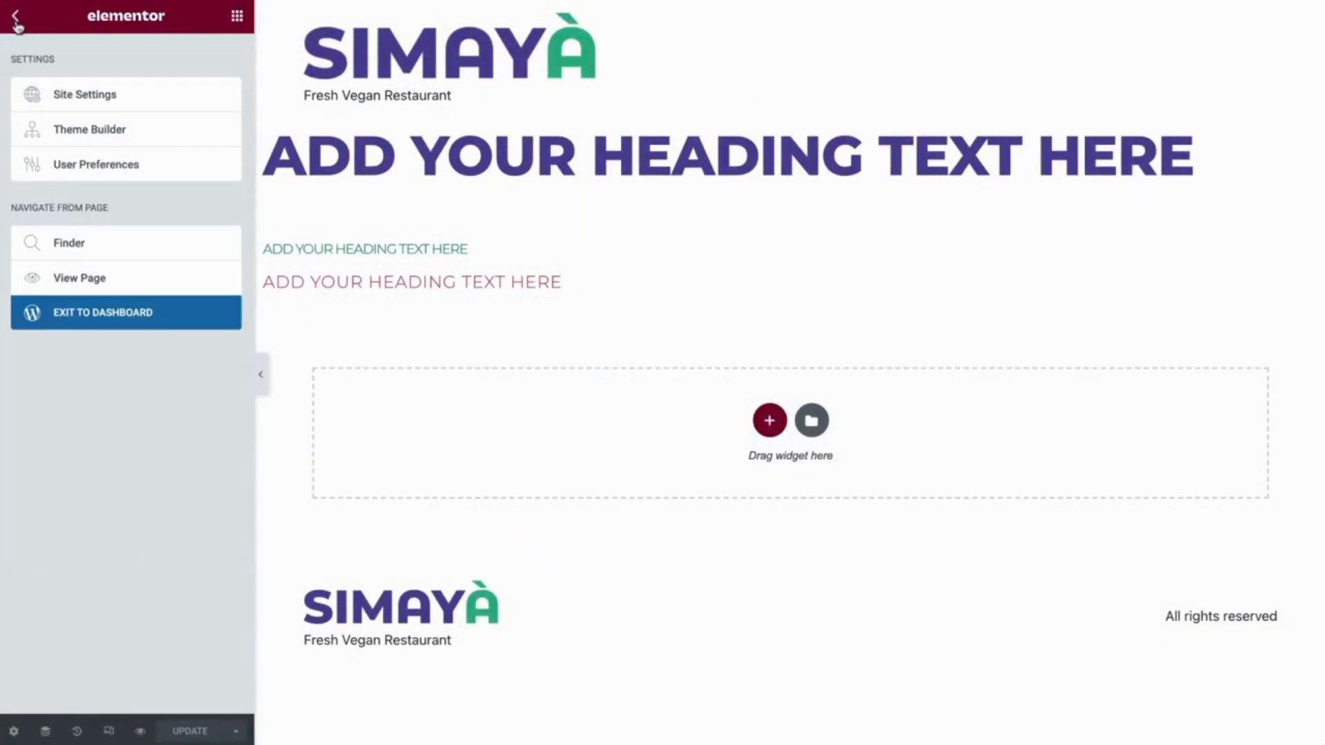
{"action": "left_click", "coordinate": [89, 99]}
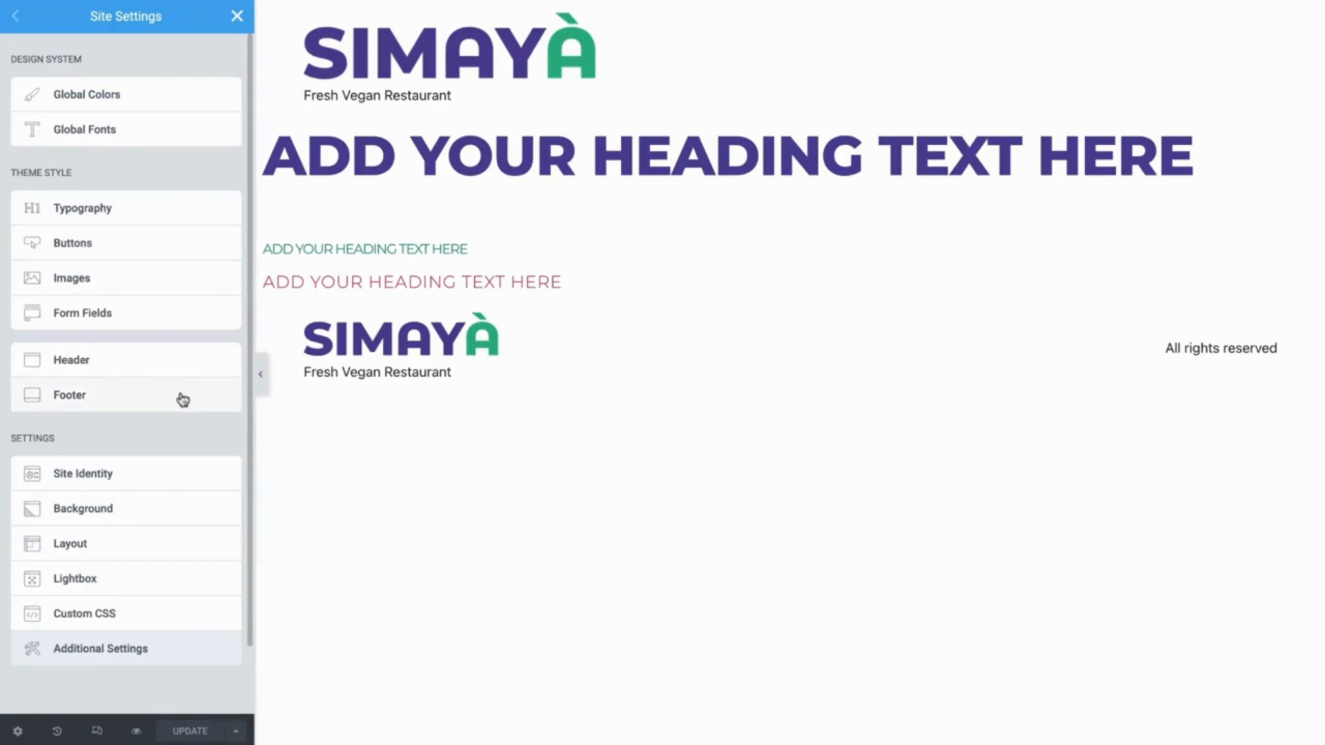
{"action": "left_click", "coordinate": [183, 363]}
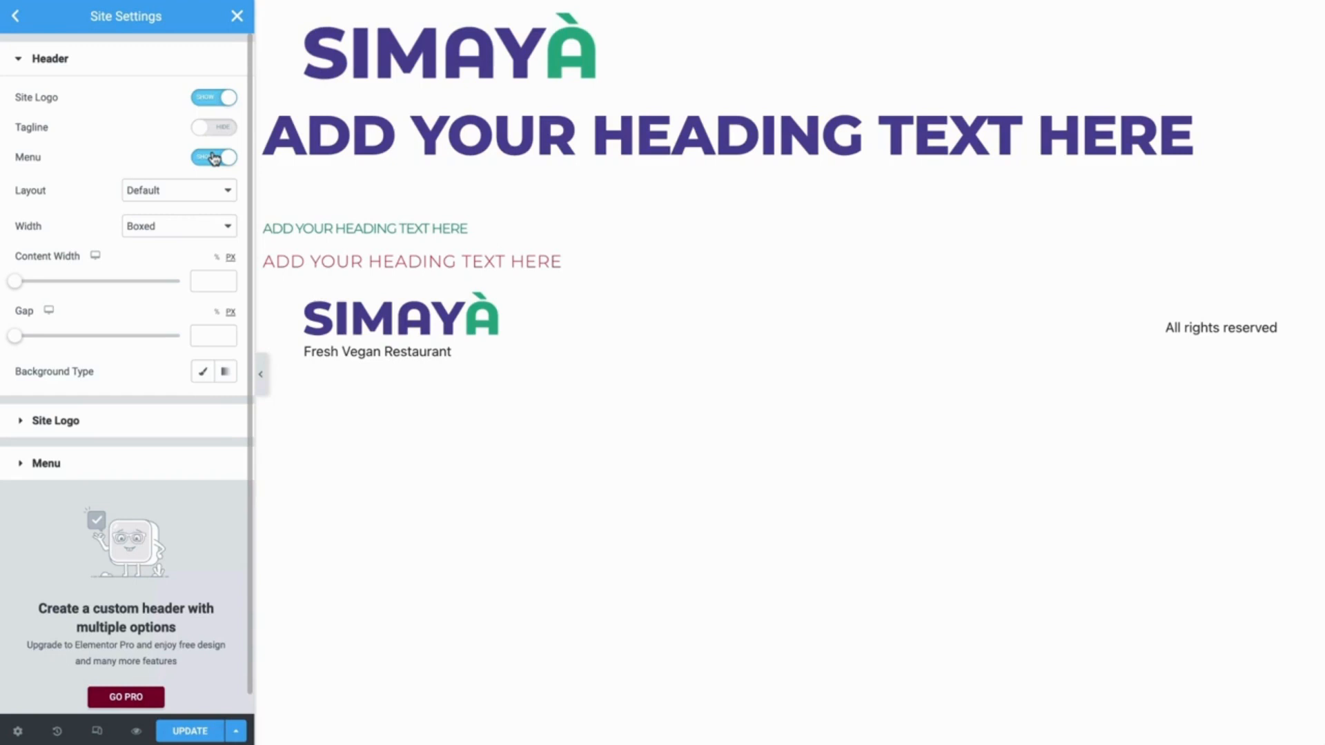
{"action": "left_click", "coordinate": [190, 457]}
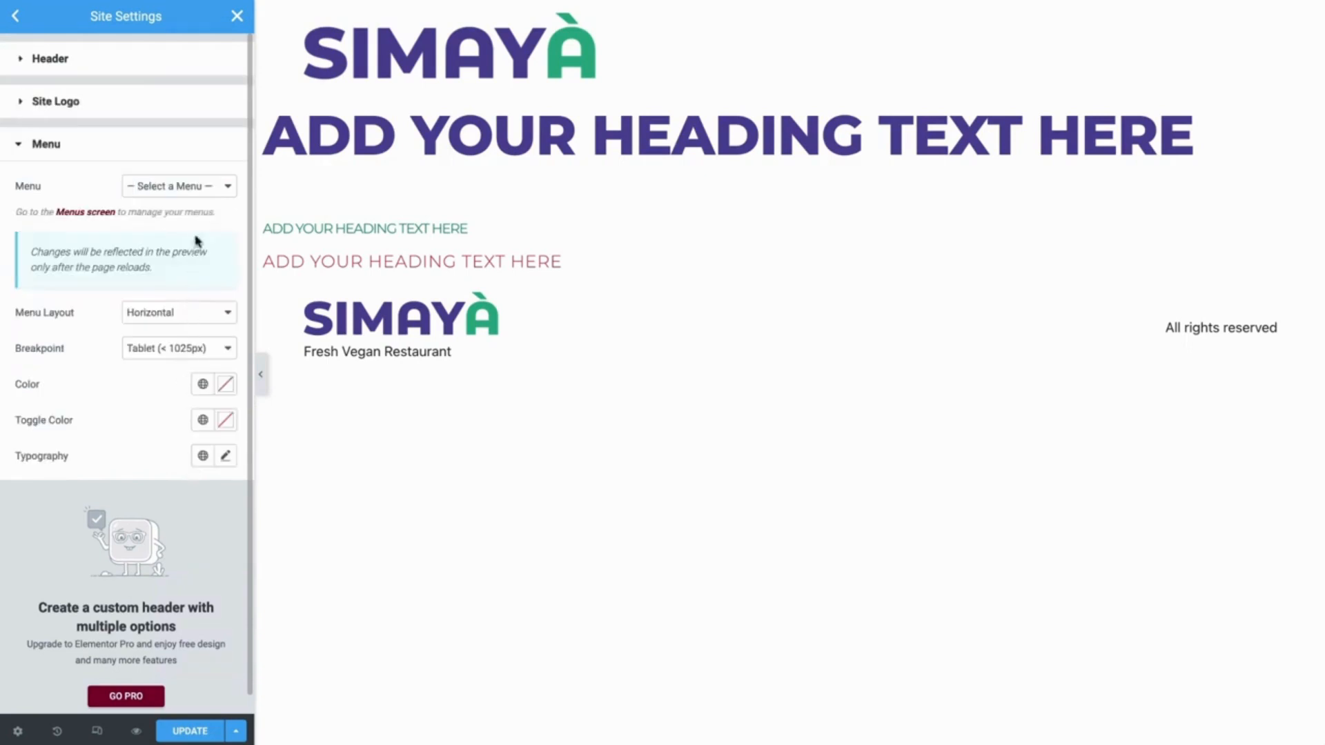
{"action": "left_click", "coordinate": [205, 190]}
{"action": "left_click", "coordinate": [205, 205]}
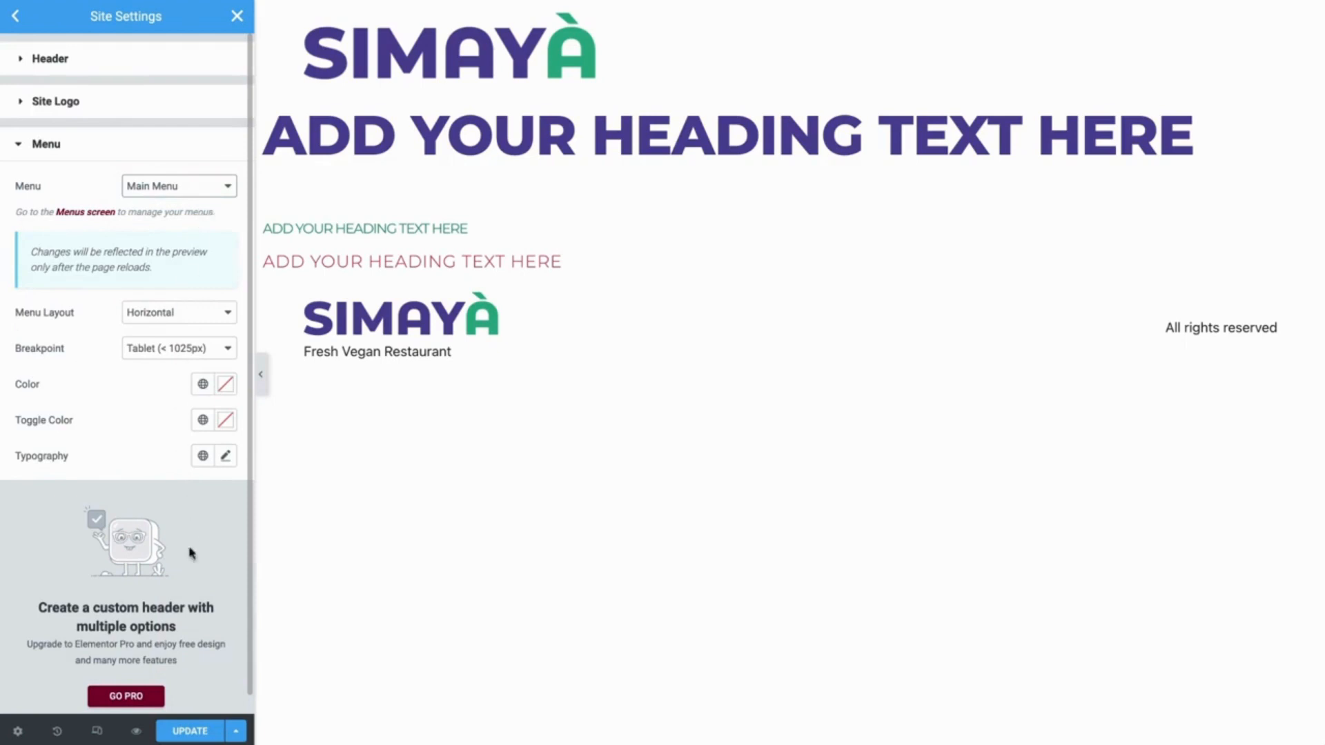
{"action": "left_click", "coordinate": [191, 732]}
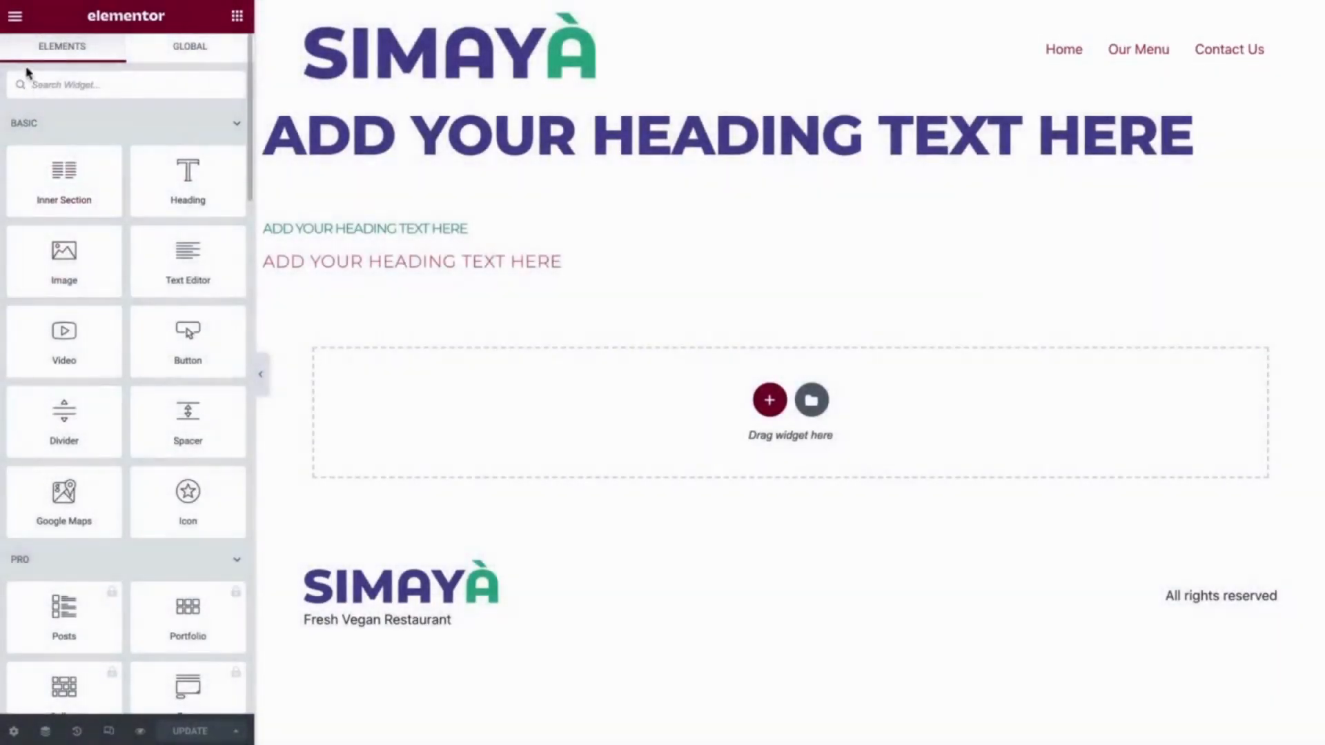
- Reopen the header options in the Site Settings
{"action": "left_click", "coordinate": [15, 18]}
{"action": "left_click", "coordinate": [87, 91]}
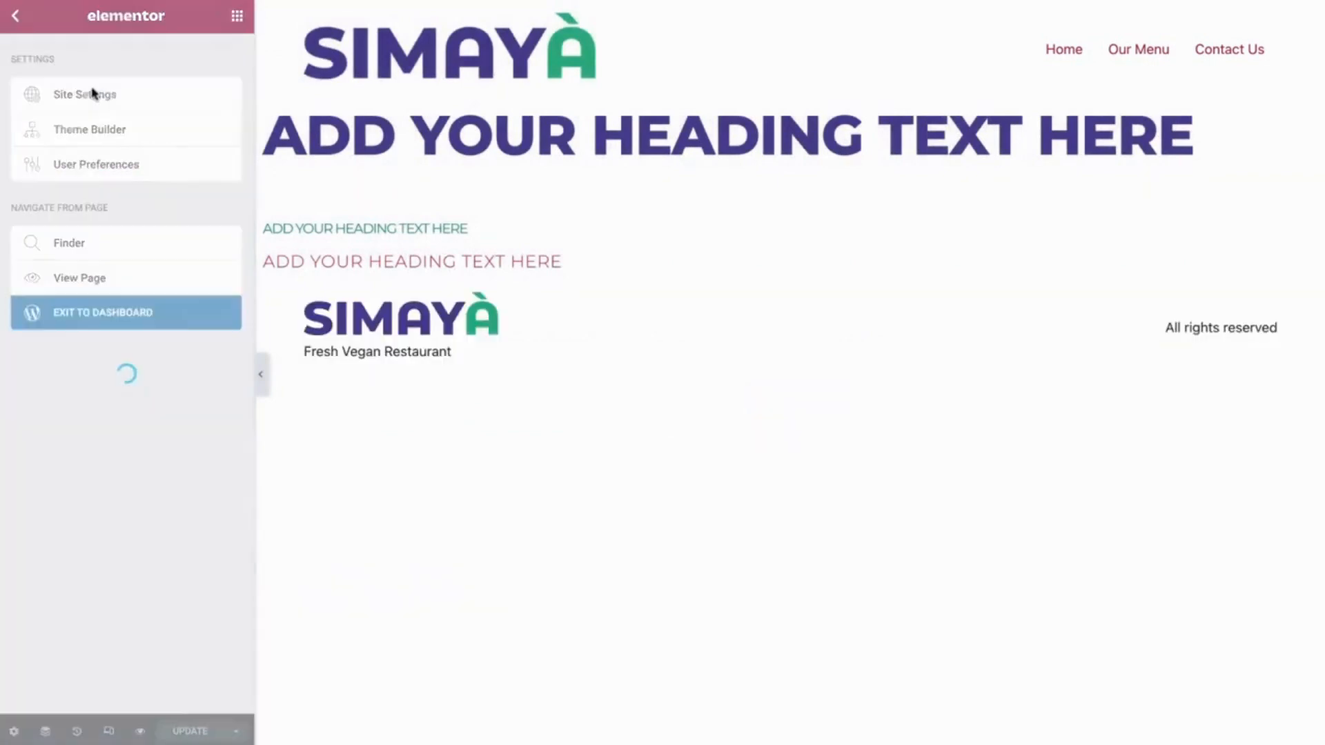
{"action": "left_click", "coordinate": [180, 364]}
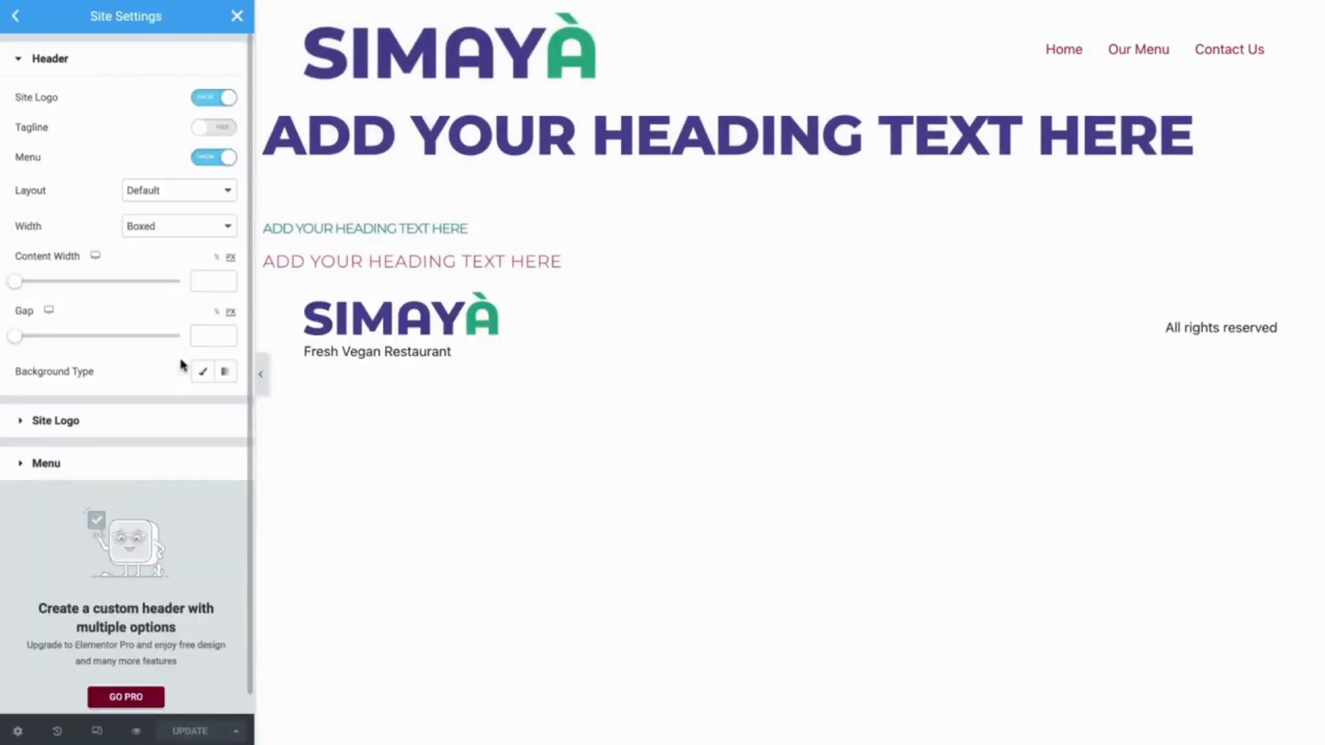
- Try the Inverted and Centered header layouts, and return the layout to Default
{"action": "left_click", "coordinate": [216, 197]}
{"action": "left_click", "coordinate": [215, 215]}
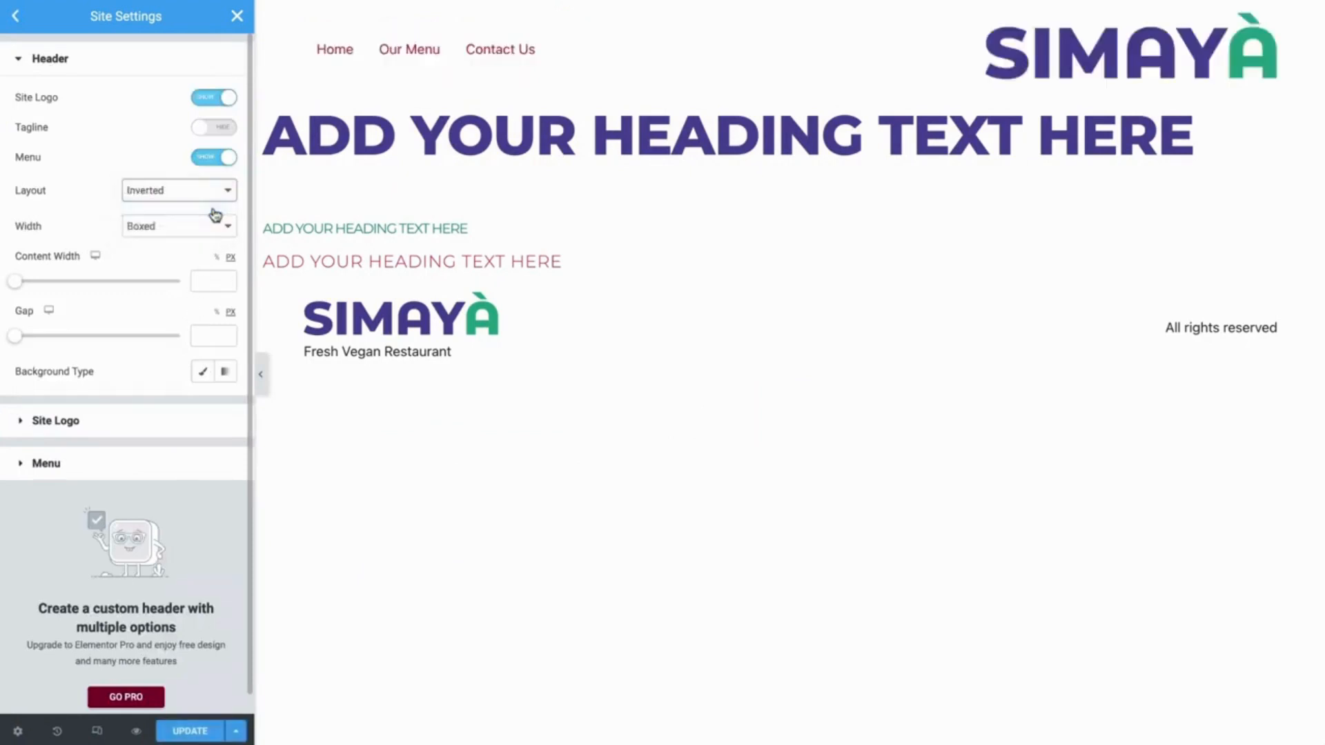
{"action": "left_click", "coordinate": [215, 200]}
{"action": "left_click", "coordinate": [214, 208]}
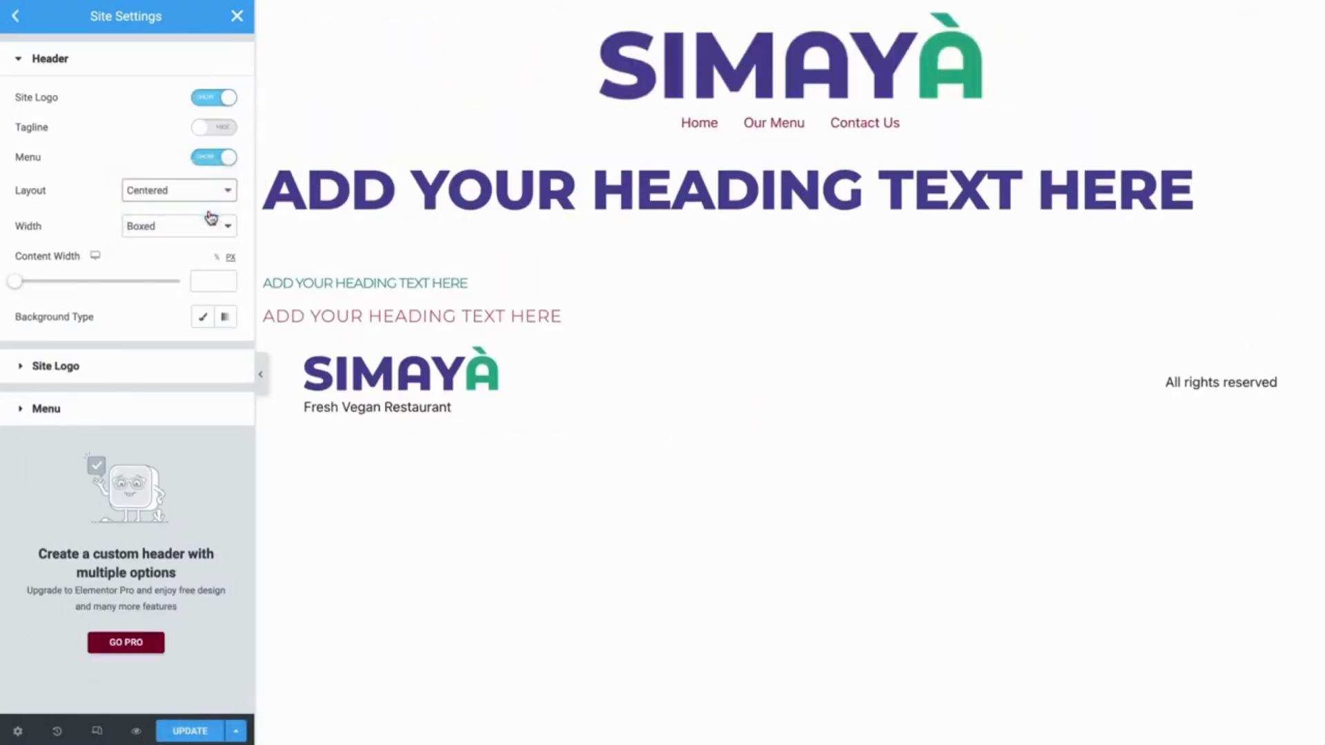
{"action": "left_click", "coordinate": [210, 196]}
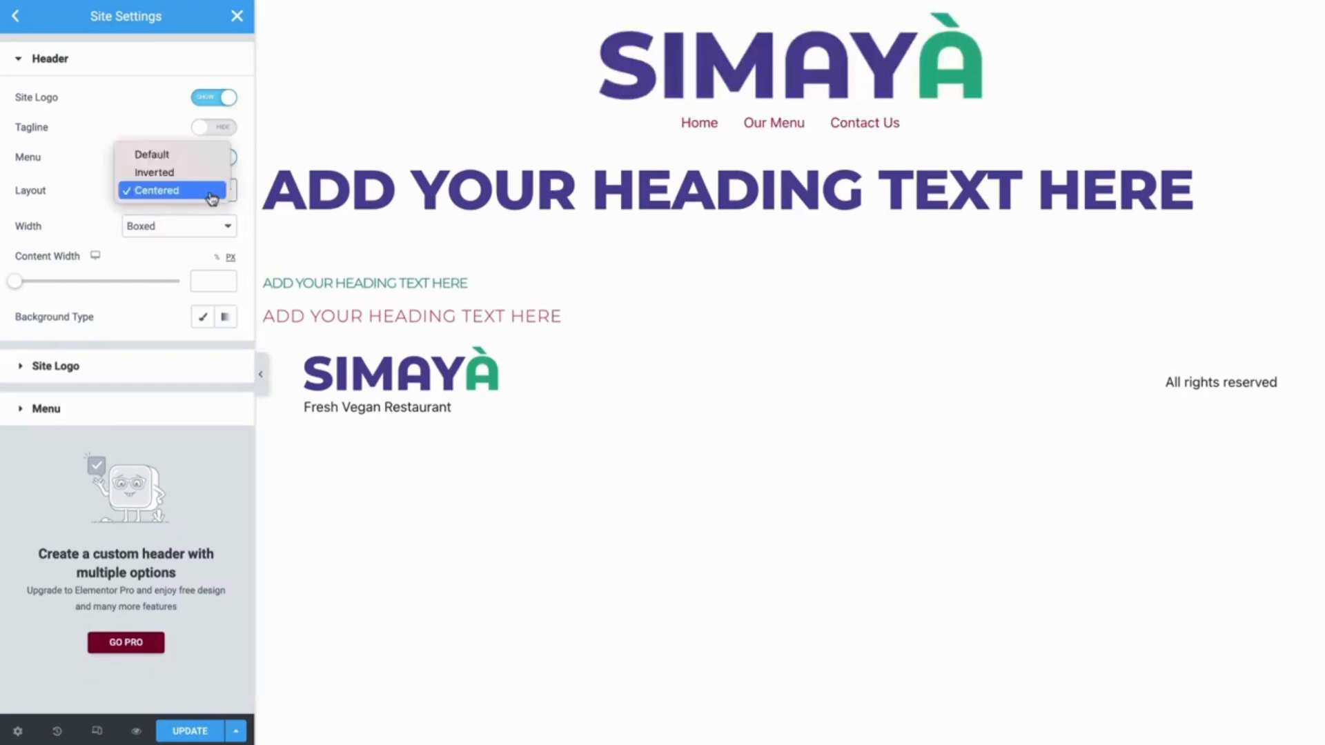
{"action": "left_click", "coordinate": [205, 158]}
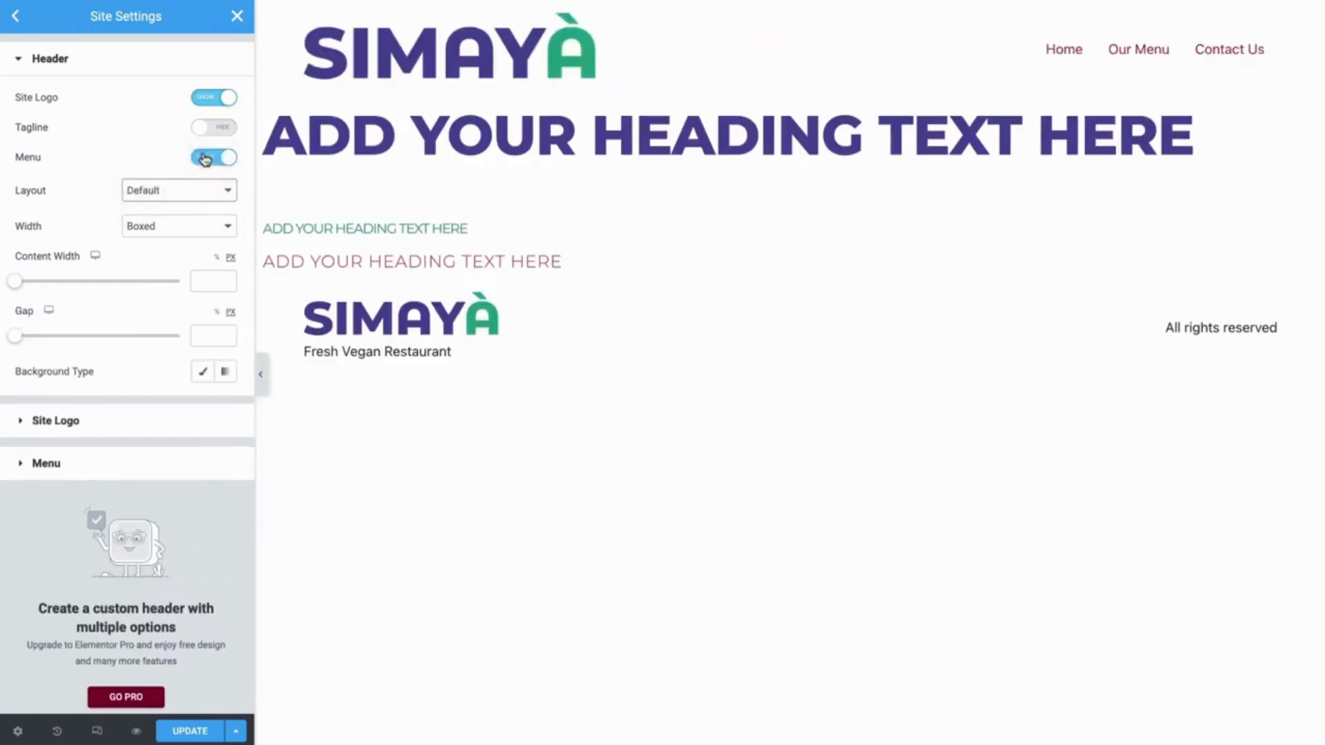
- Try the Full Width setting for the header and return its width to Boxed
{"action": "left_click", "coordinate": [206, 229]}
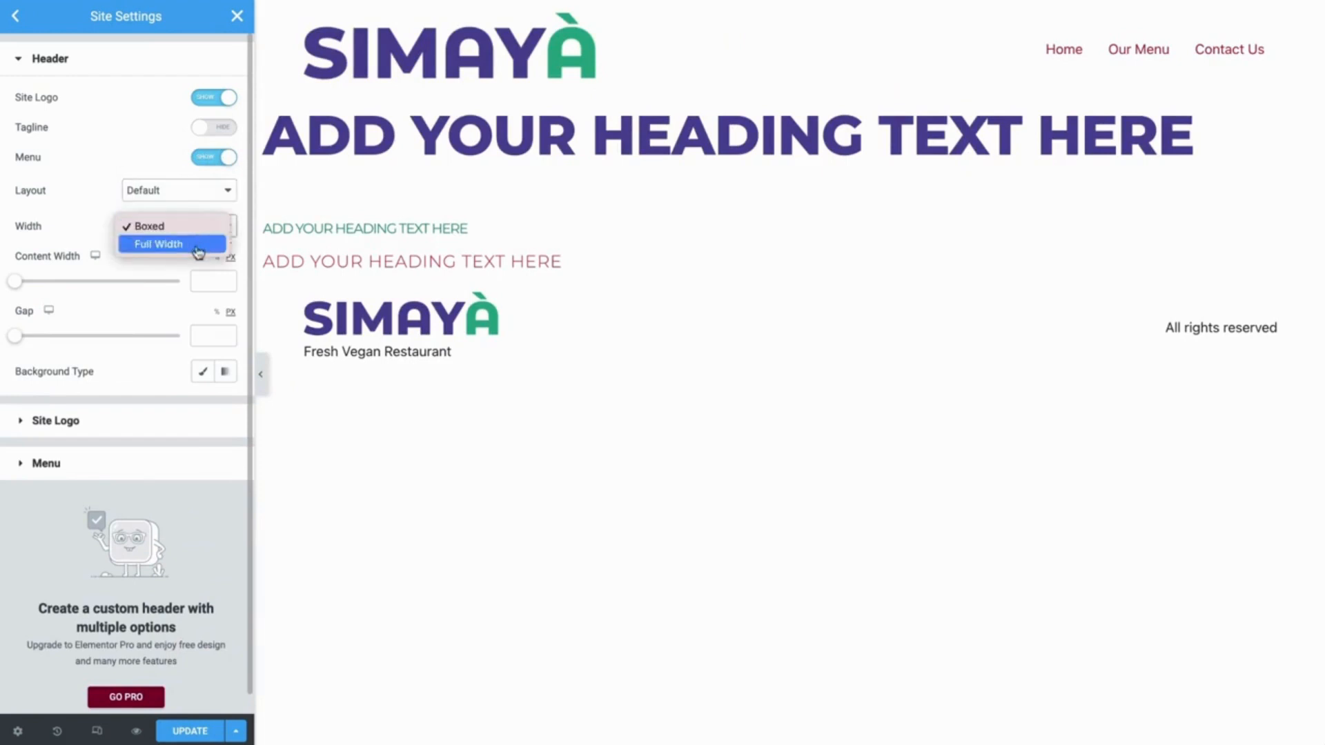
{"action": "left_click", "coordinate": [198, 245]}
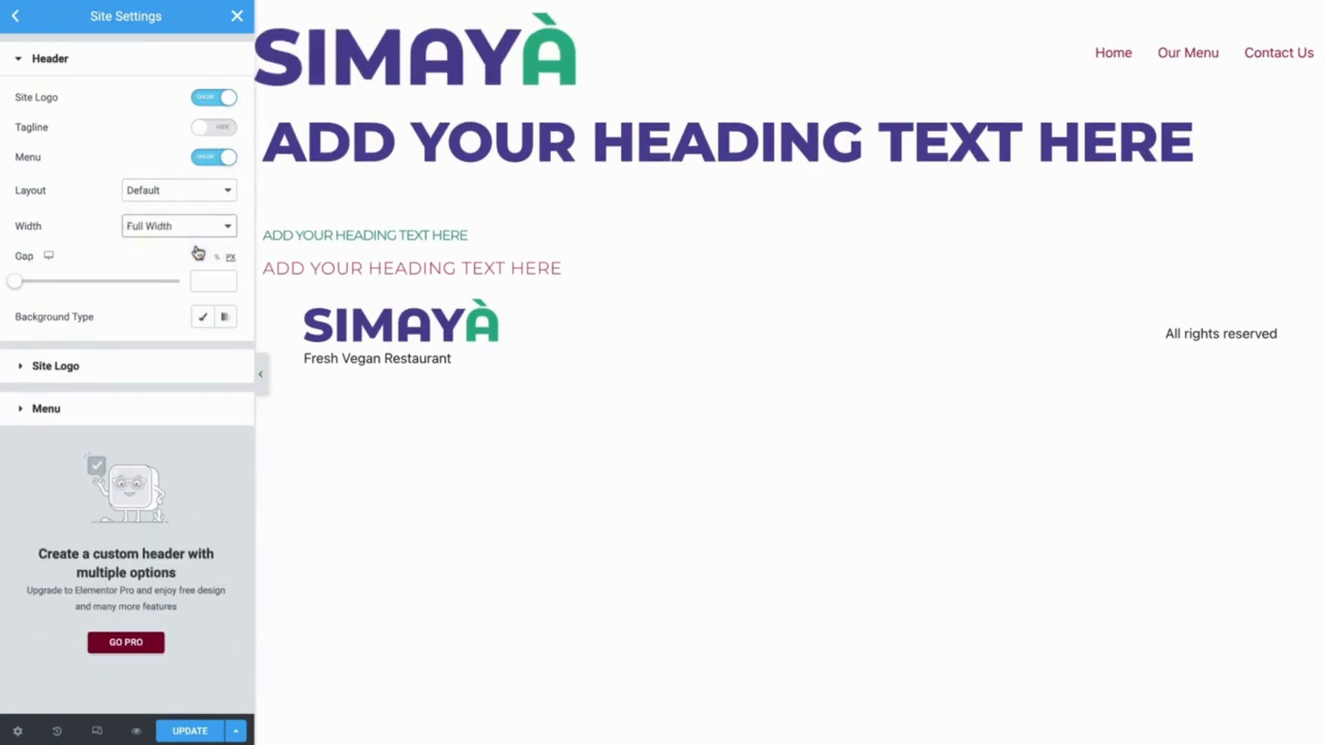
{"action": "left_click", "coordinate": [204, 229]}
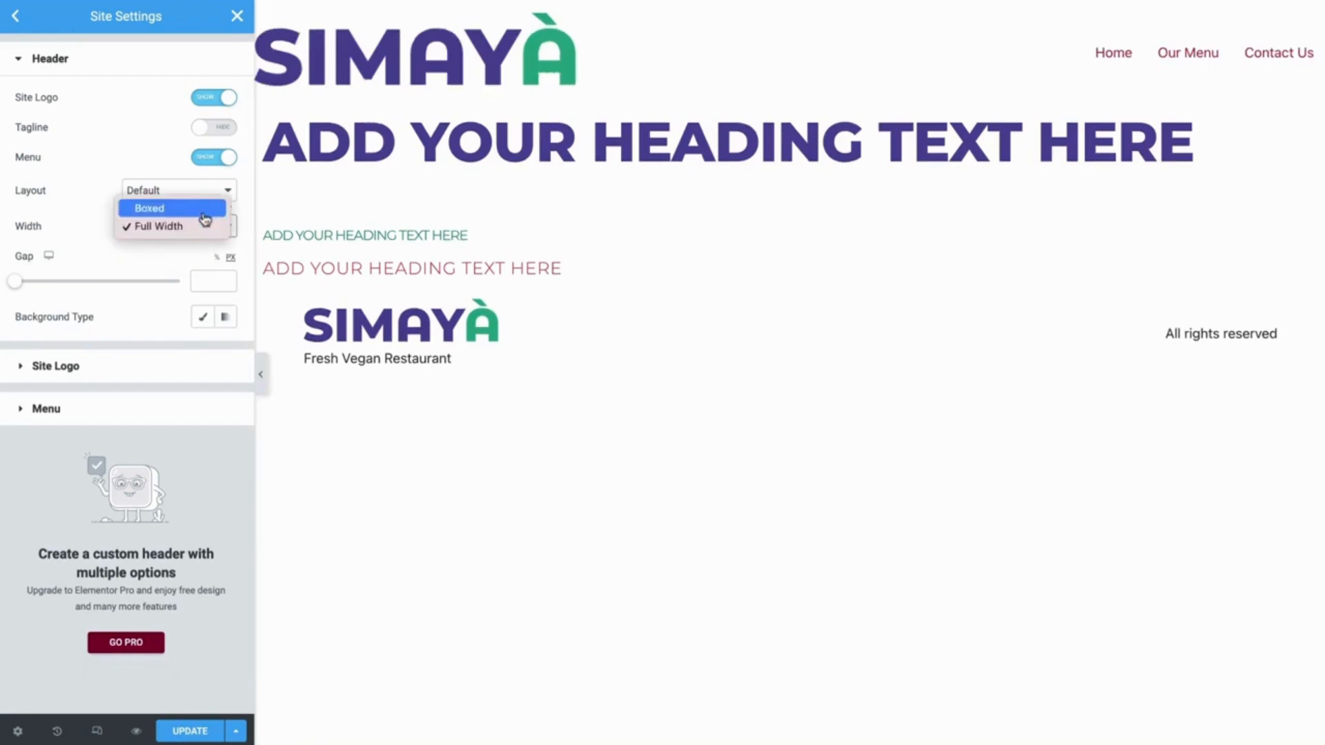
{"action": "left_click", "coordinate": [203, 212]}
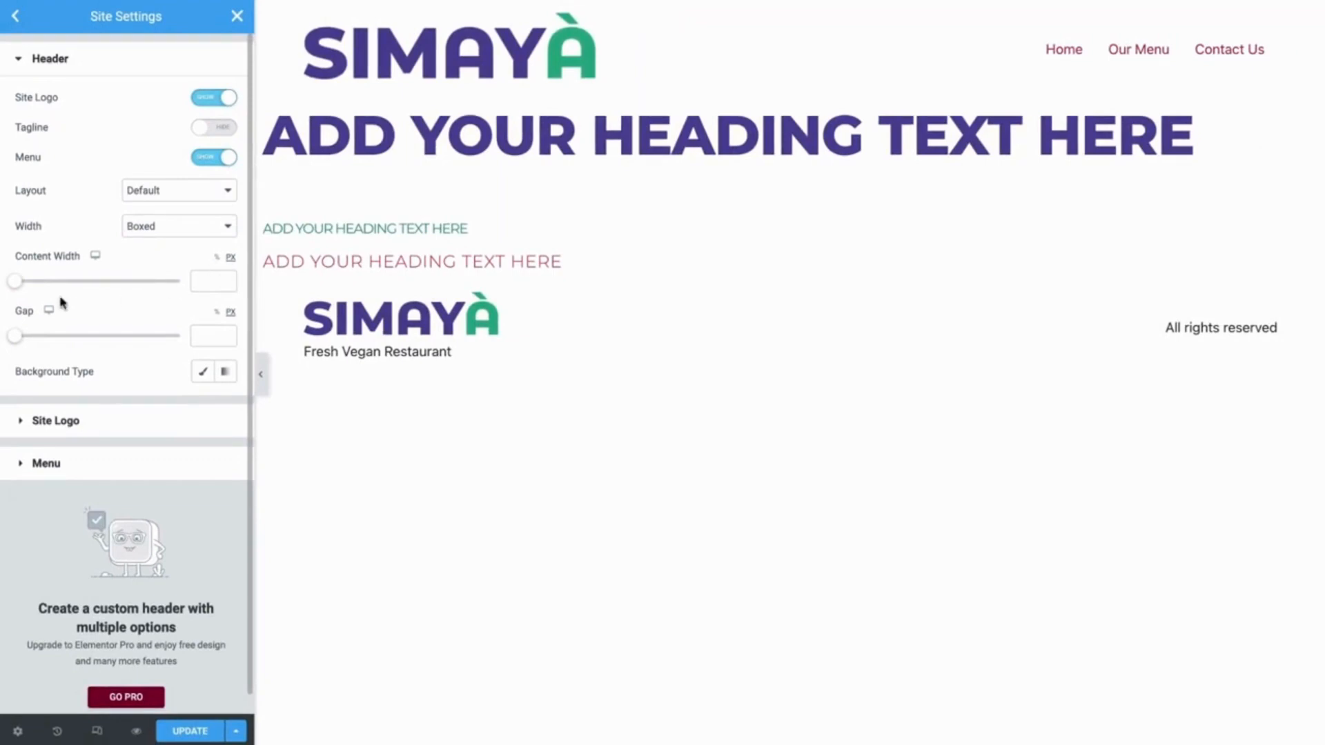
- Set the header's content width to 1500 px and its gap to 20 px
{"action": "left_click_drag", "start_coordinate": [21, 286], "coordinate": [110, 286]}
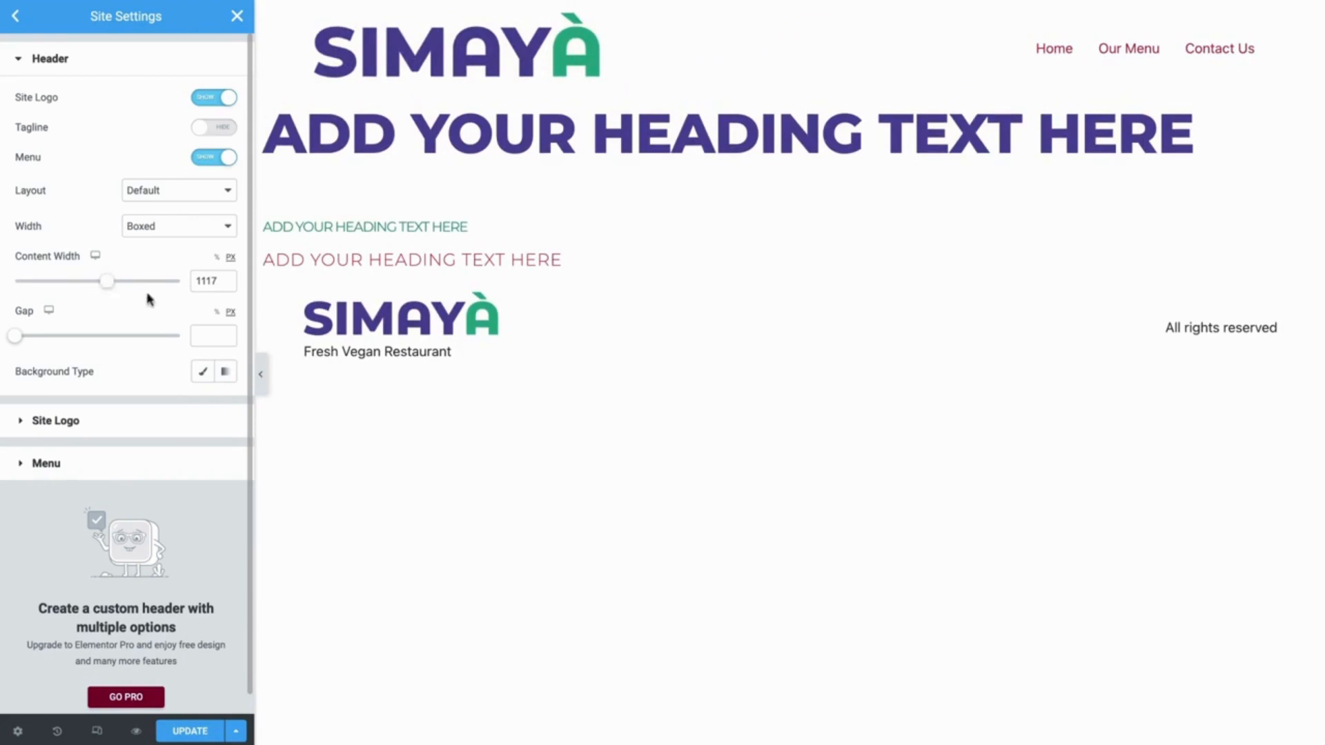
{"action": "double_click", "coordinate": [203, 281]}
{"action": "type", "text": "1500"}
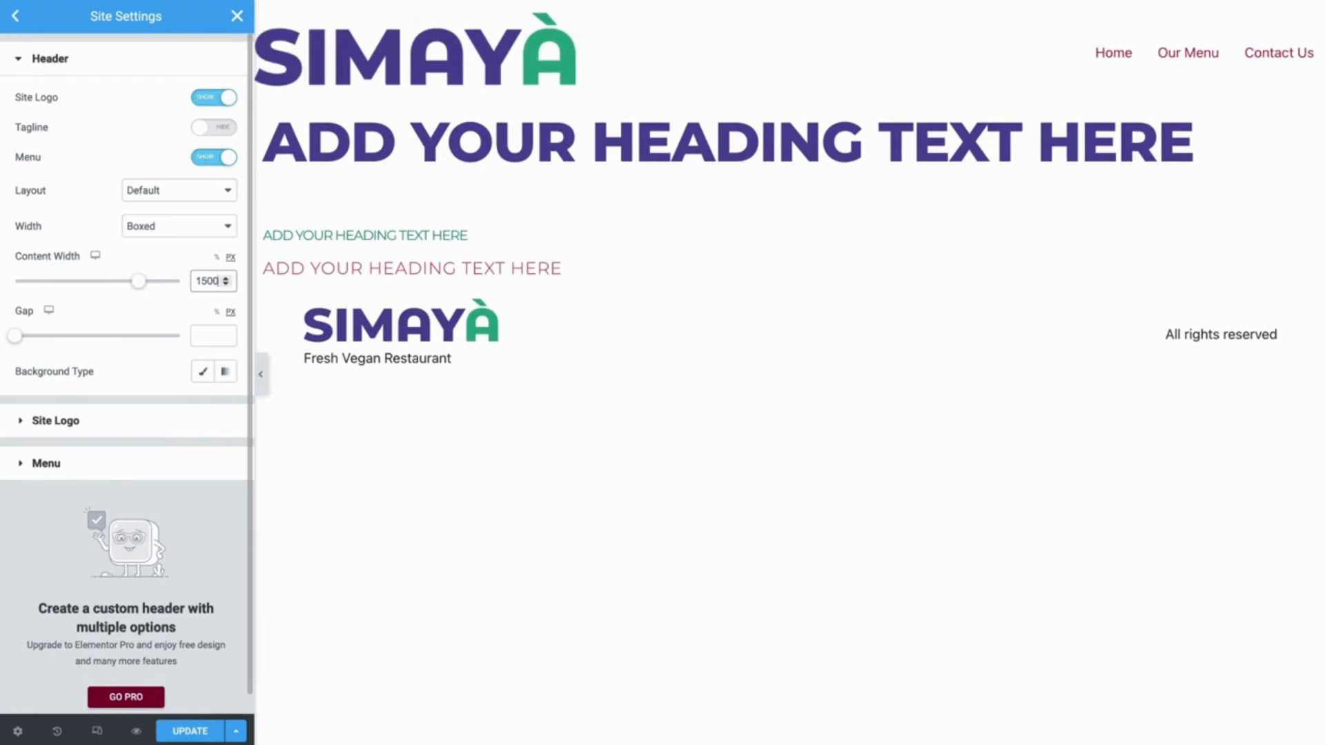
{"action": "left_click", "coordinate": [208, 335]}
{"action": "type", "text": "20"}
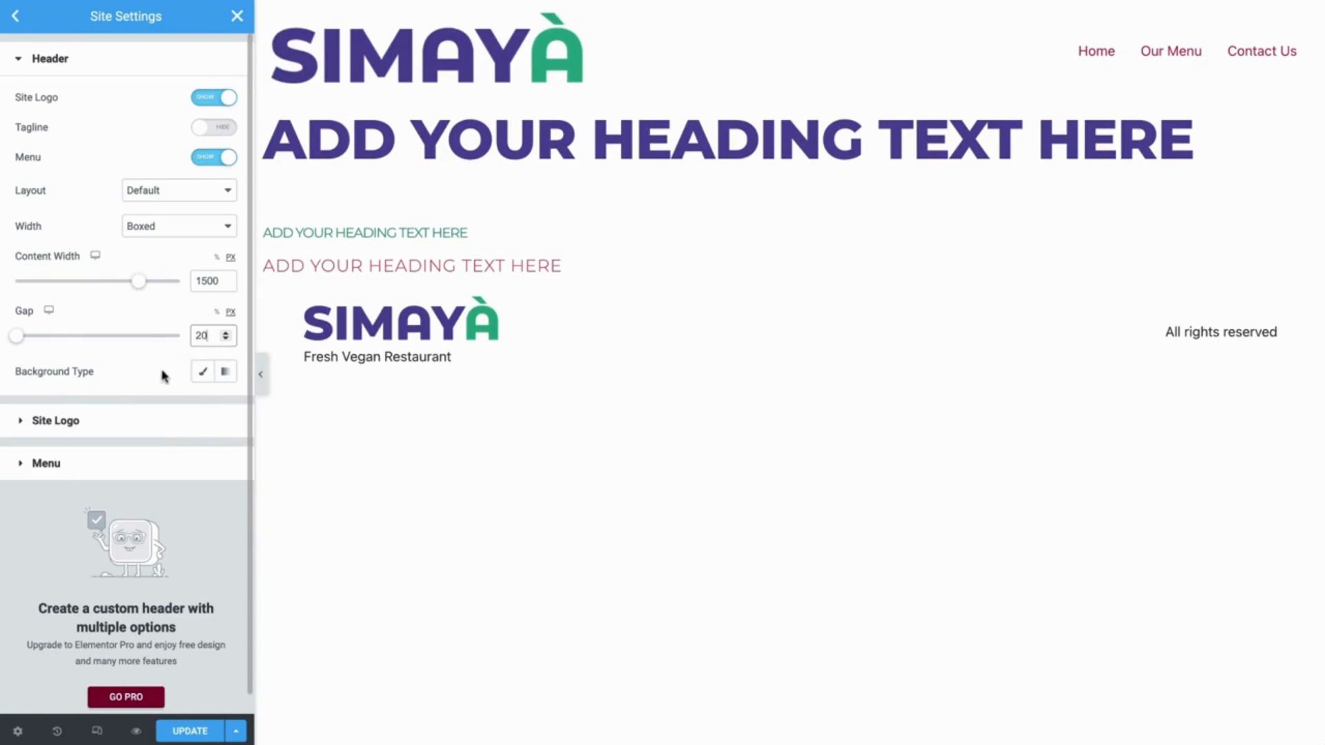
- Try a classic Grape background and a gradient background on the header, and remove the background again
{"action": "left_click", "coordinate": [204, 374]}
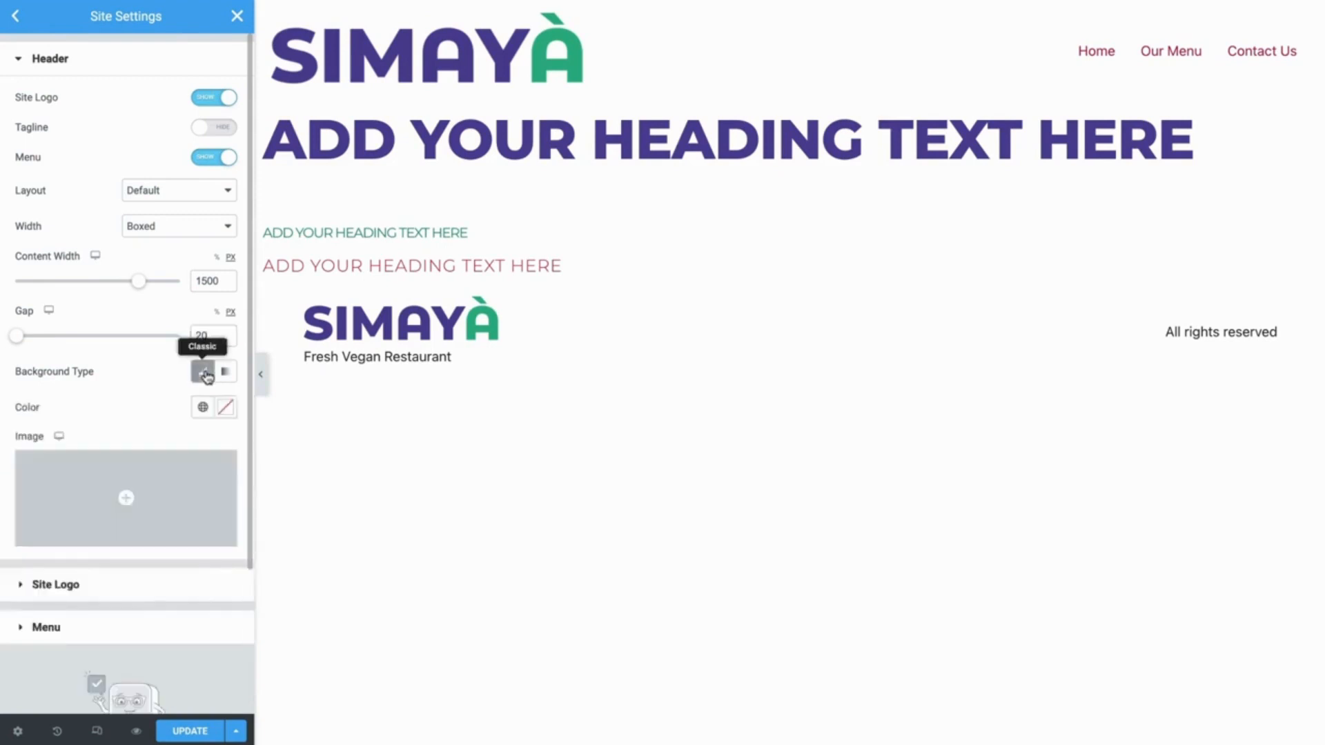
{"action": "left_click", "coordinate": [201, 407]}
{"action": "left_click", "coordinate": [162, 476]}
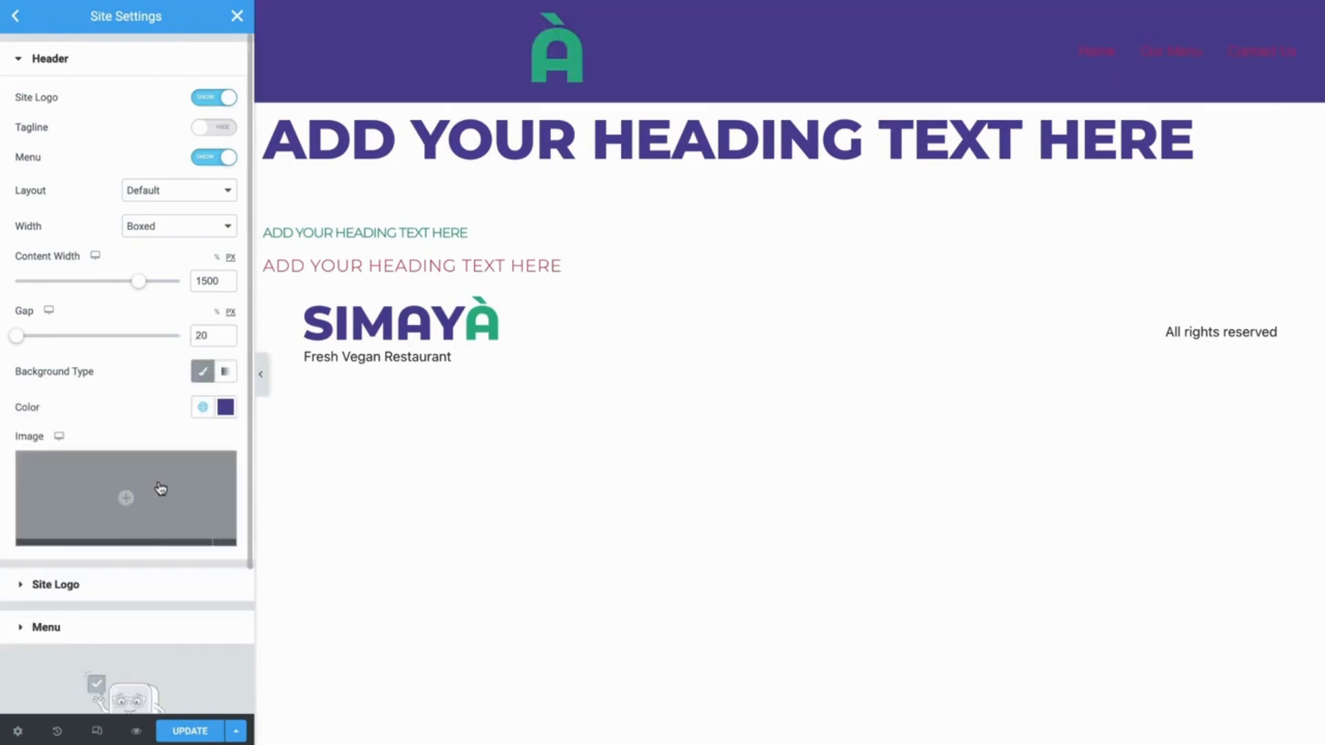
{"action": "left_click", "coordinate": [227, 374]}
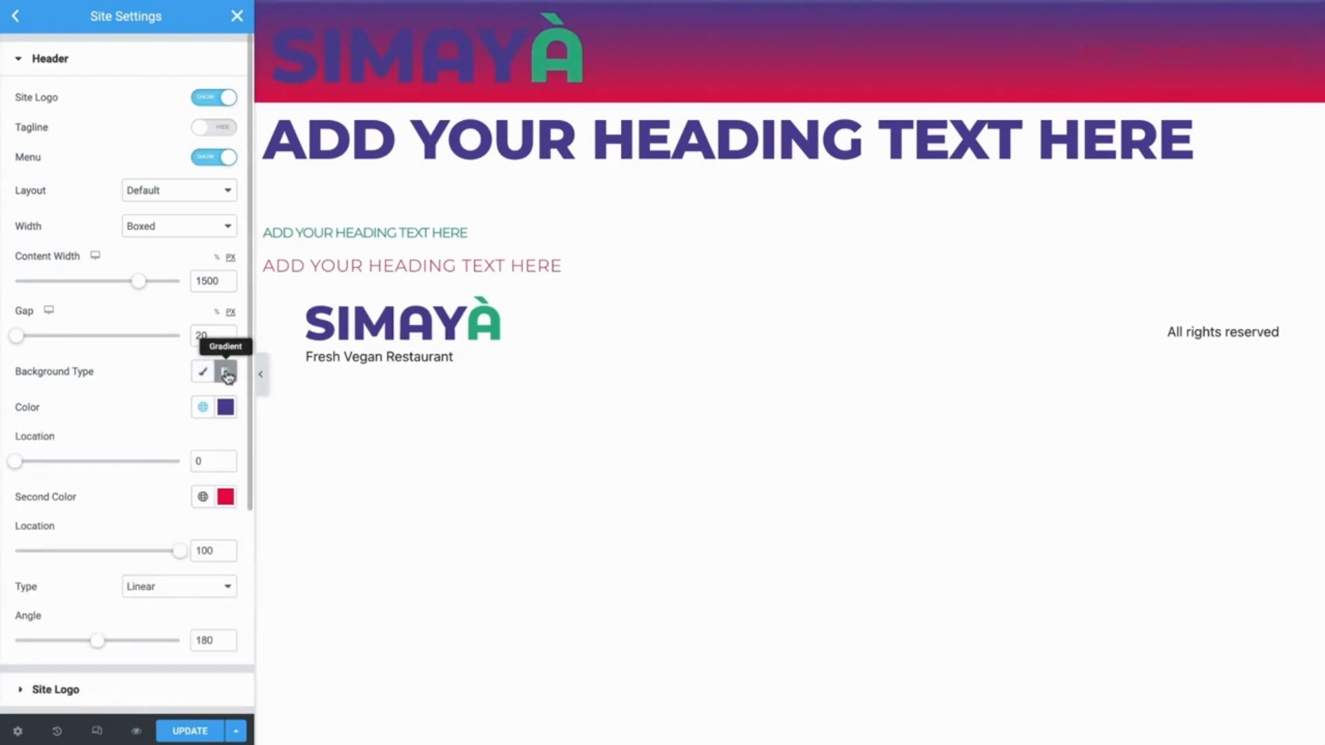
{"action": "left_click", "coordinate": [203, 372]}
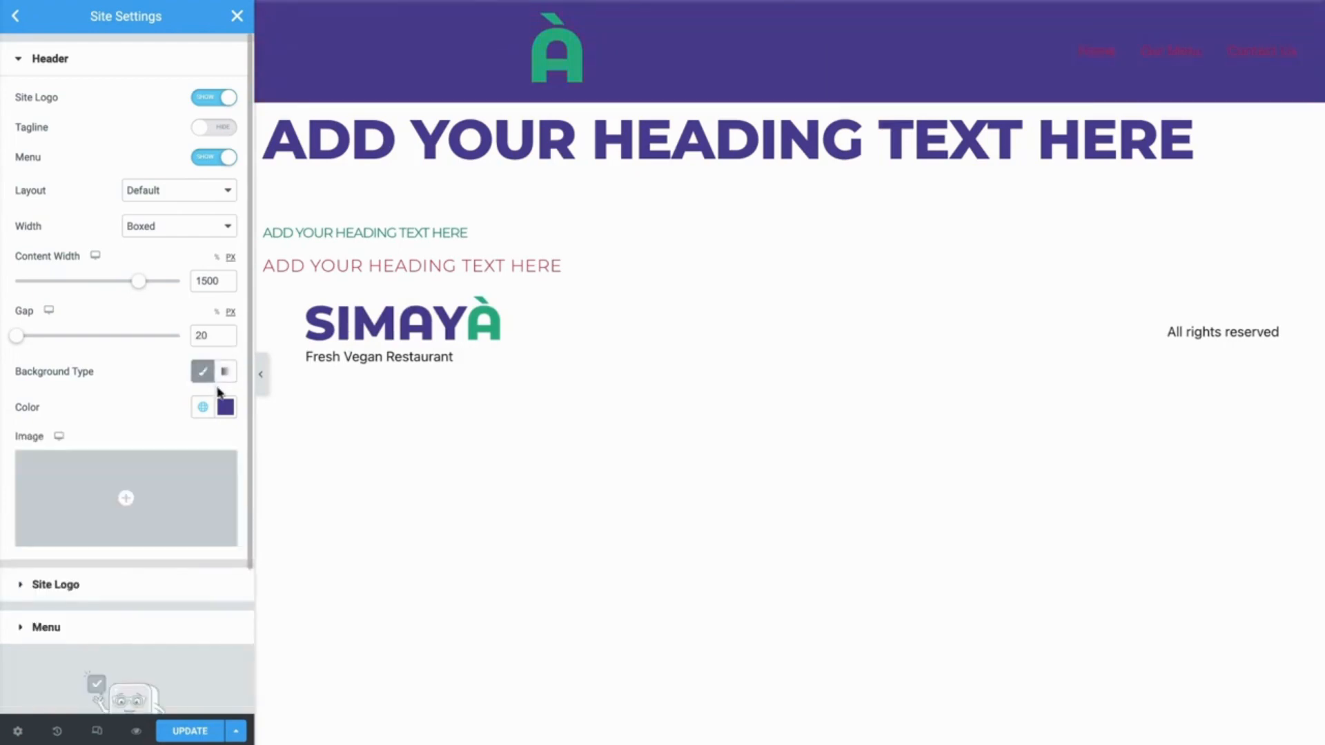
{"action": "left_click", "coordinate": [226, 408]}
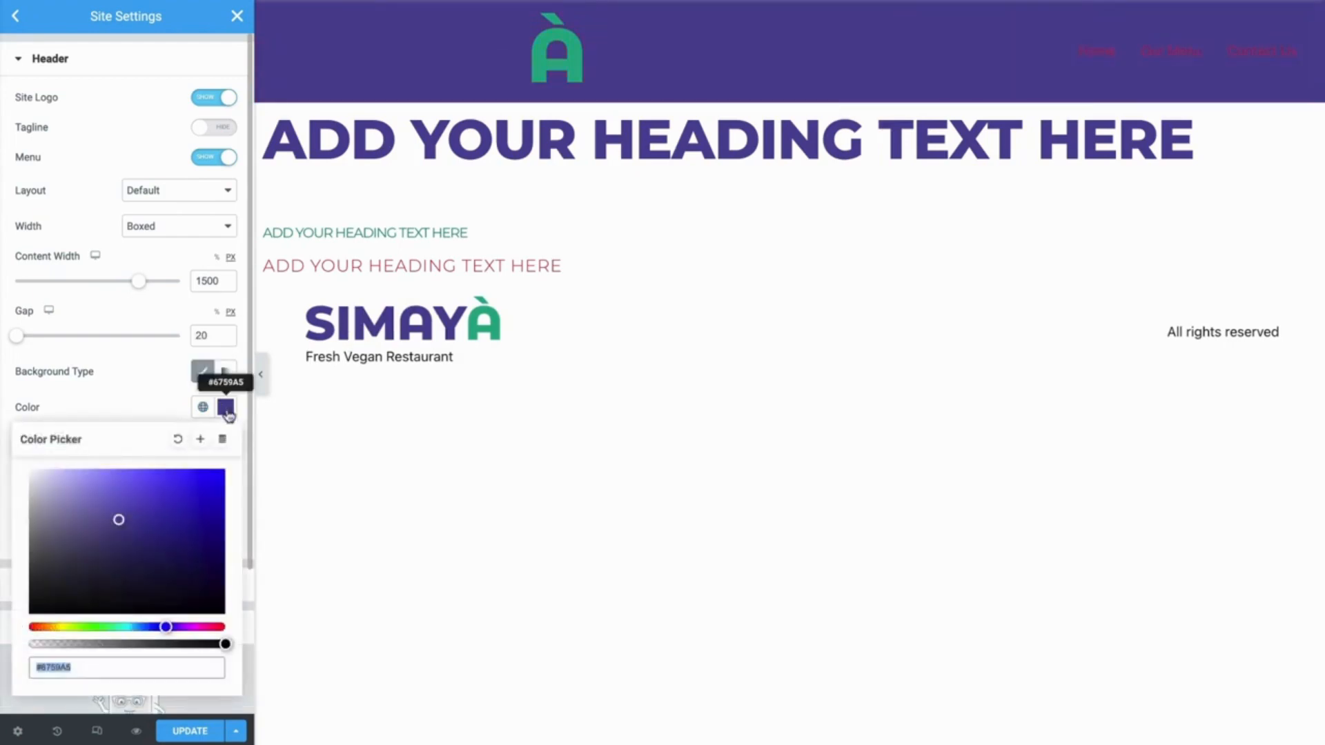
{"action": "left_click", "coordinate": [178, 442]}
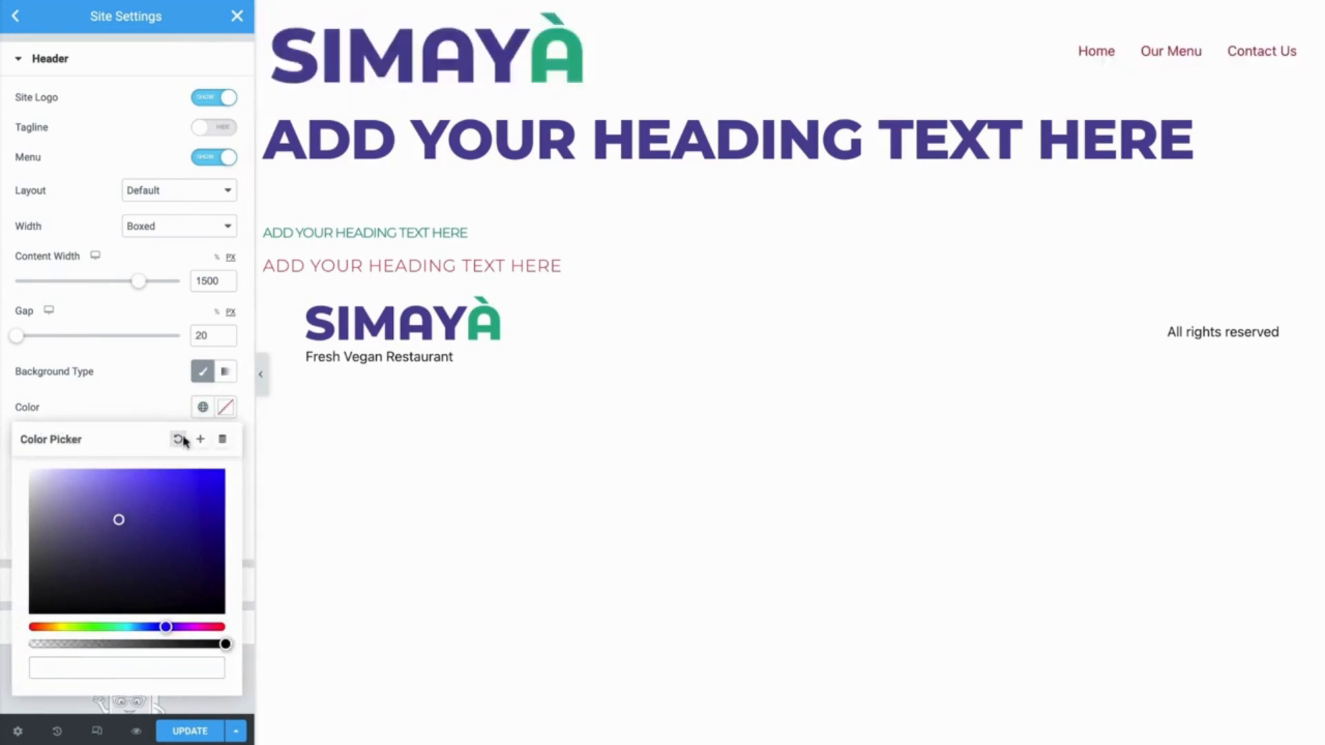
{"action": "left_click", "coordinate": [210, 374]}
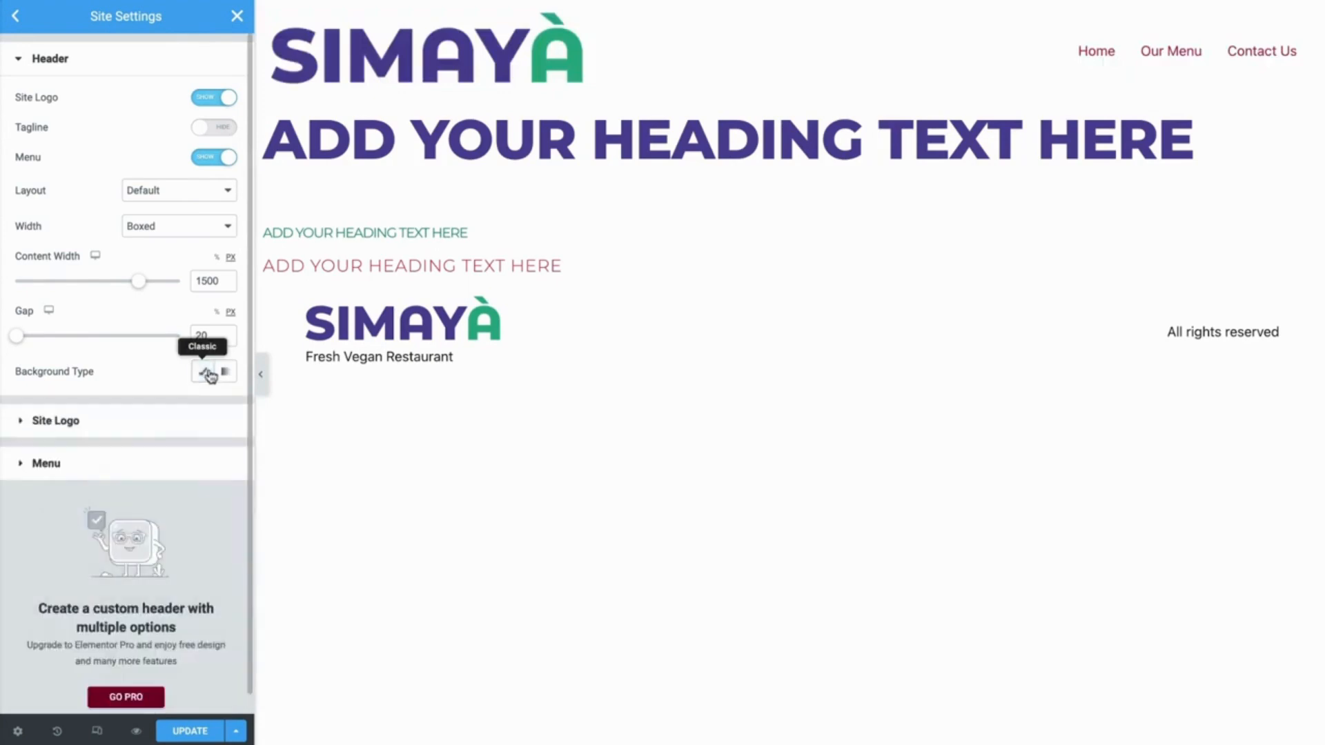
- Set the header's site logo width to 125 px
{"action": "left_click", "coordinate": [196, 429]}
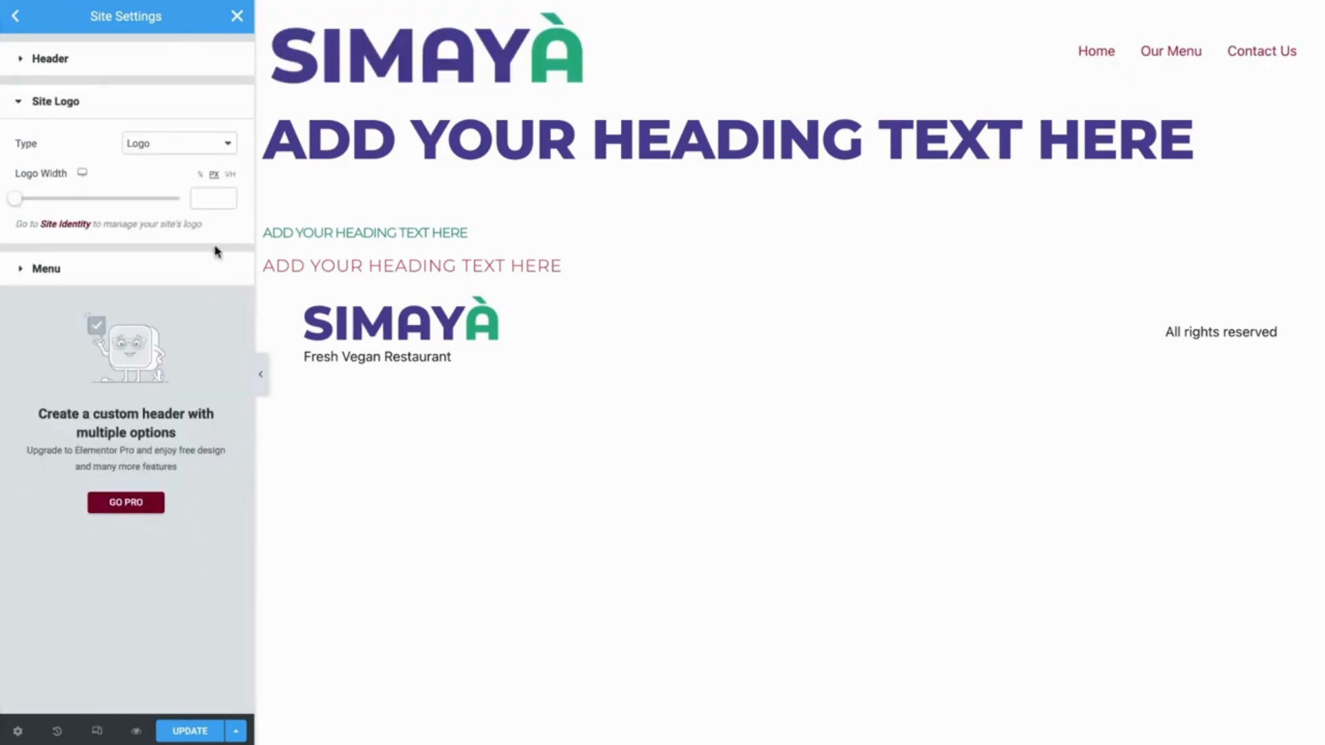
{"action": "left_click", "coordinate": [214, 198]}
{"action": "type", "text": "125"}
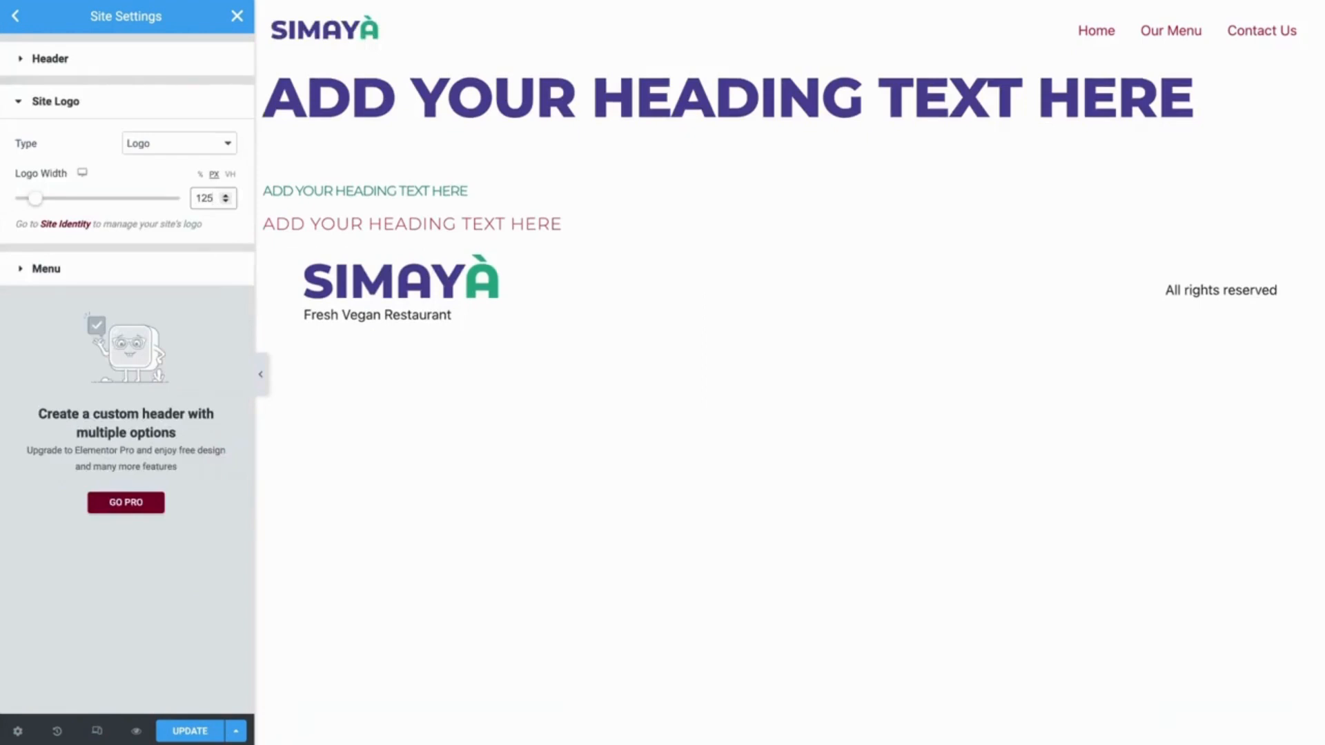
- Try the Dropdown layout for the header menu, return it to Horizontal, and set its breakpoint to Mobile (< 768px)
{"action": "left_click", "coordinate": [197, 275]}
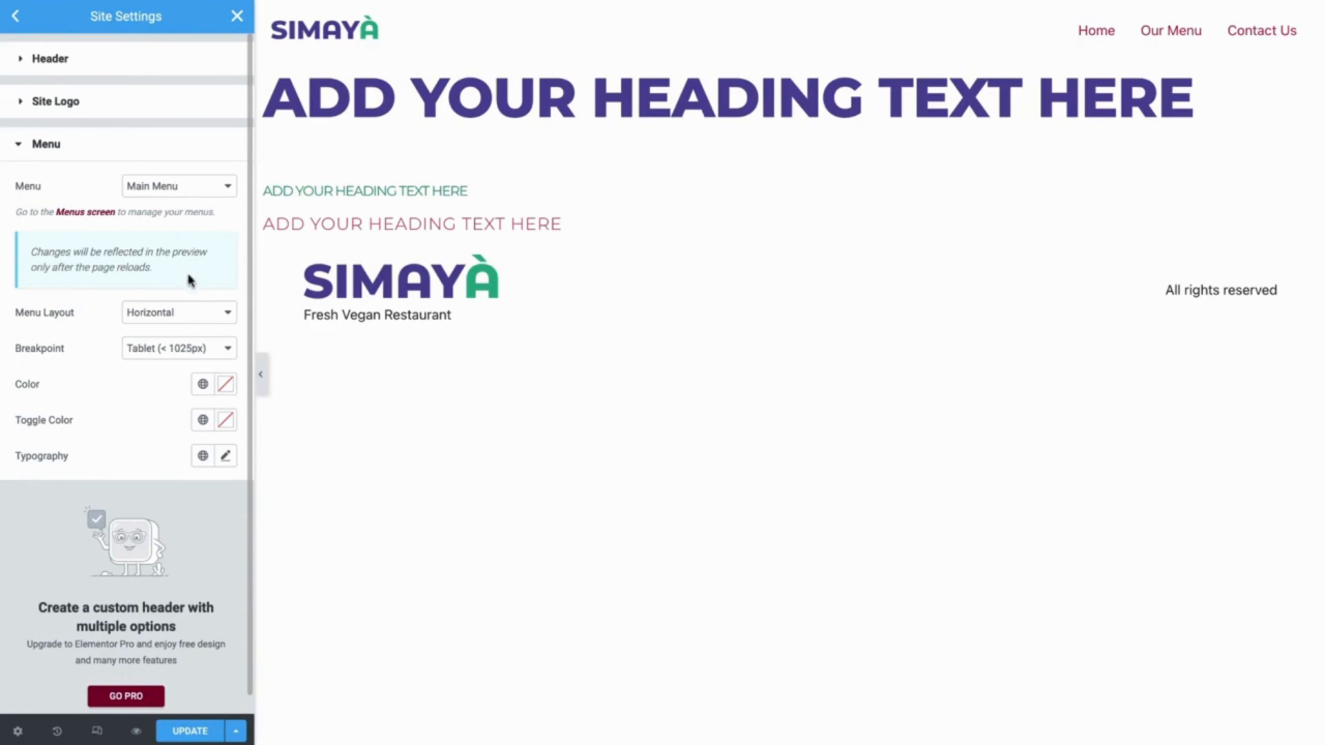
{"action": "left_click", "coordinate": [211, 316]}
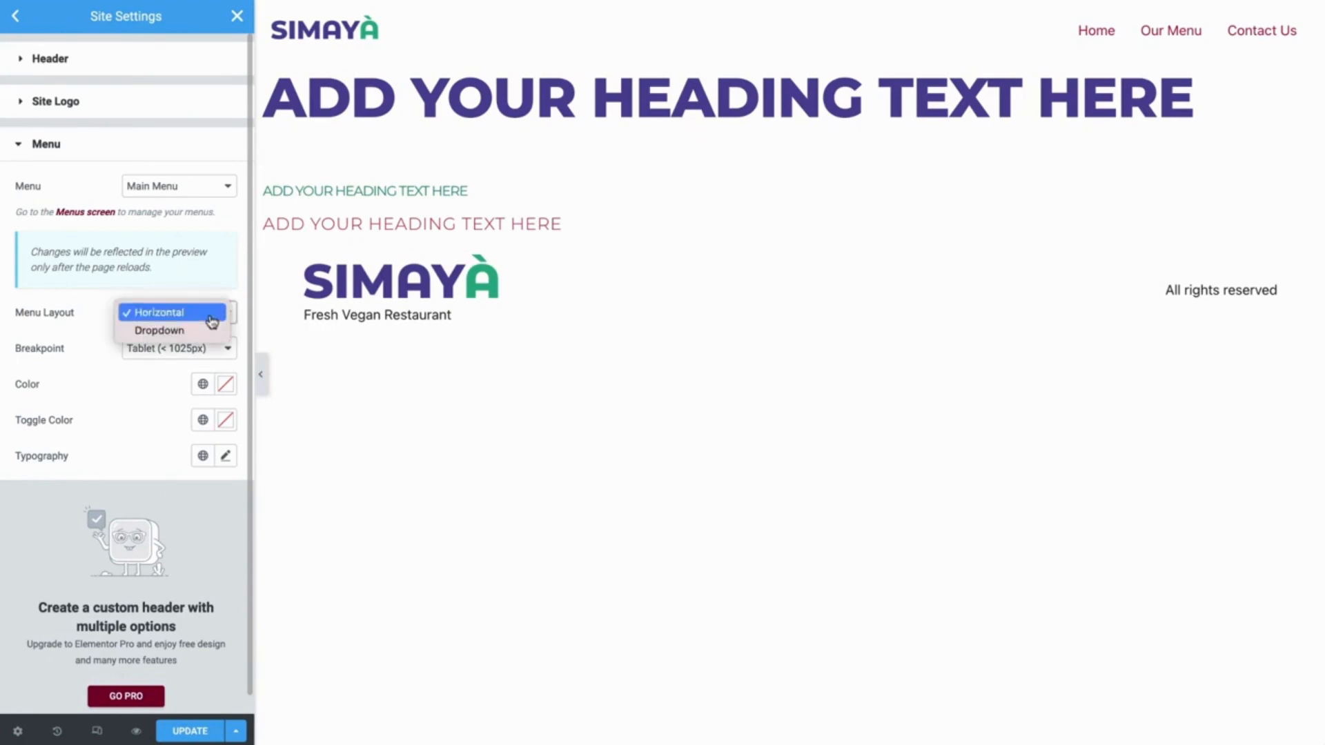
{"action": "left_click", "coordinate": [206, 333]}
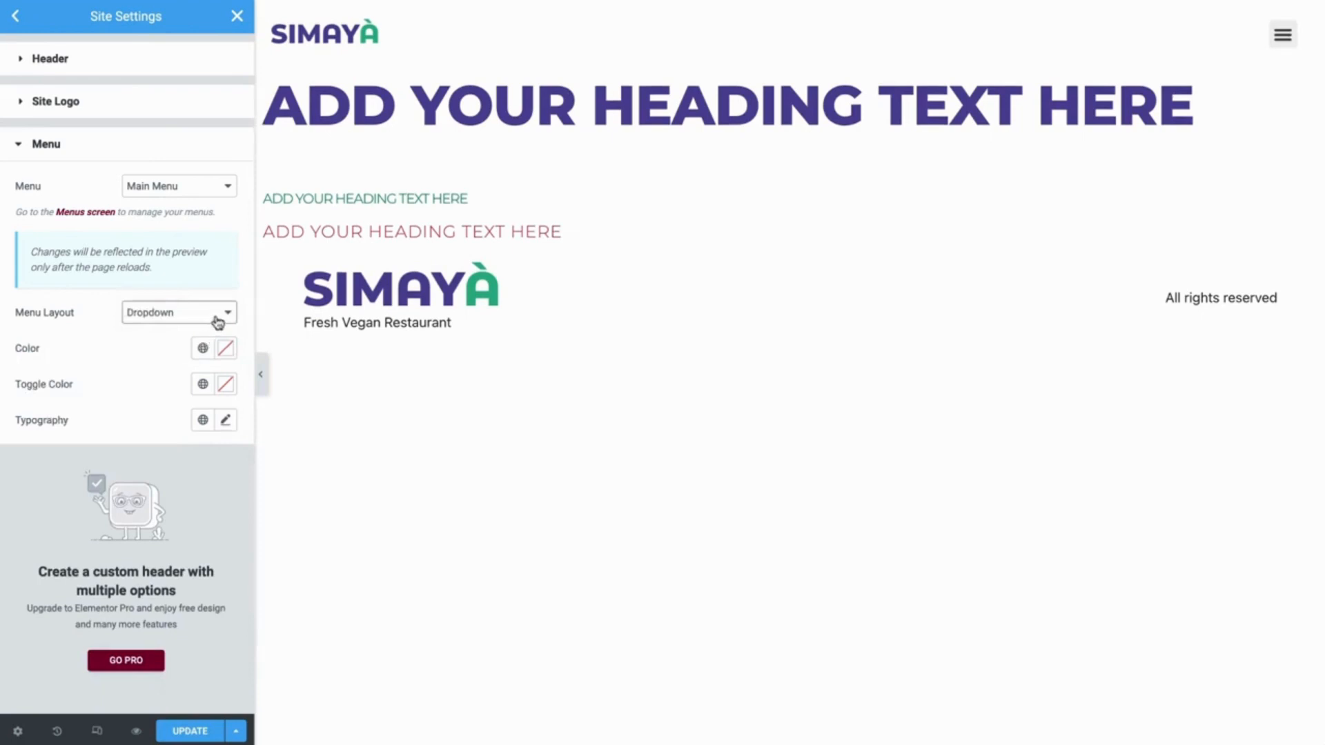
{"action": "left_click", "coordinate": [218, 323]}
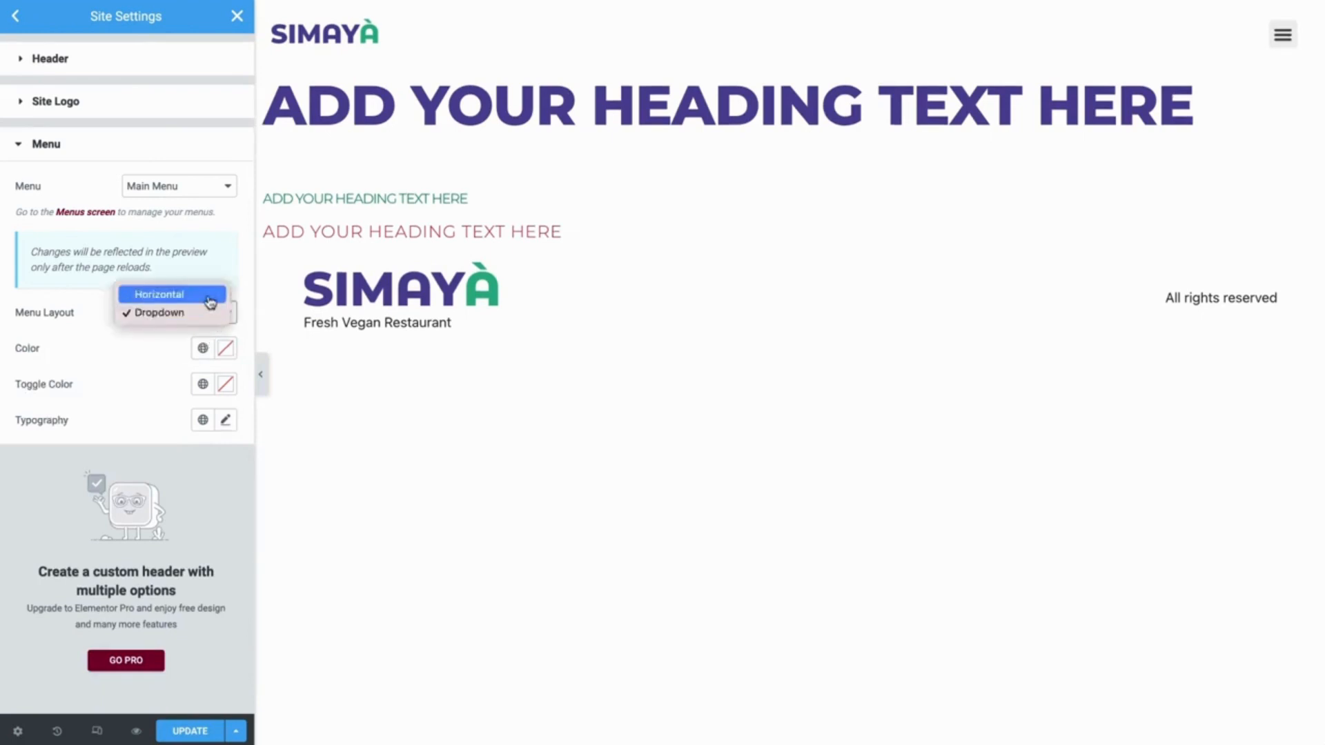
{"action": "left_click", "coordinate": [208, 296]}
{"action": "left_click", "coordinate": [219, 357]}
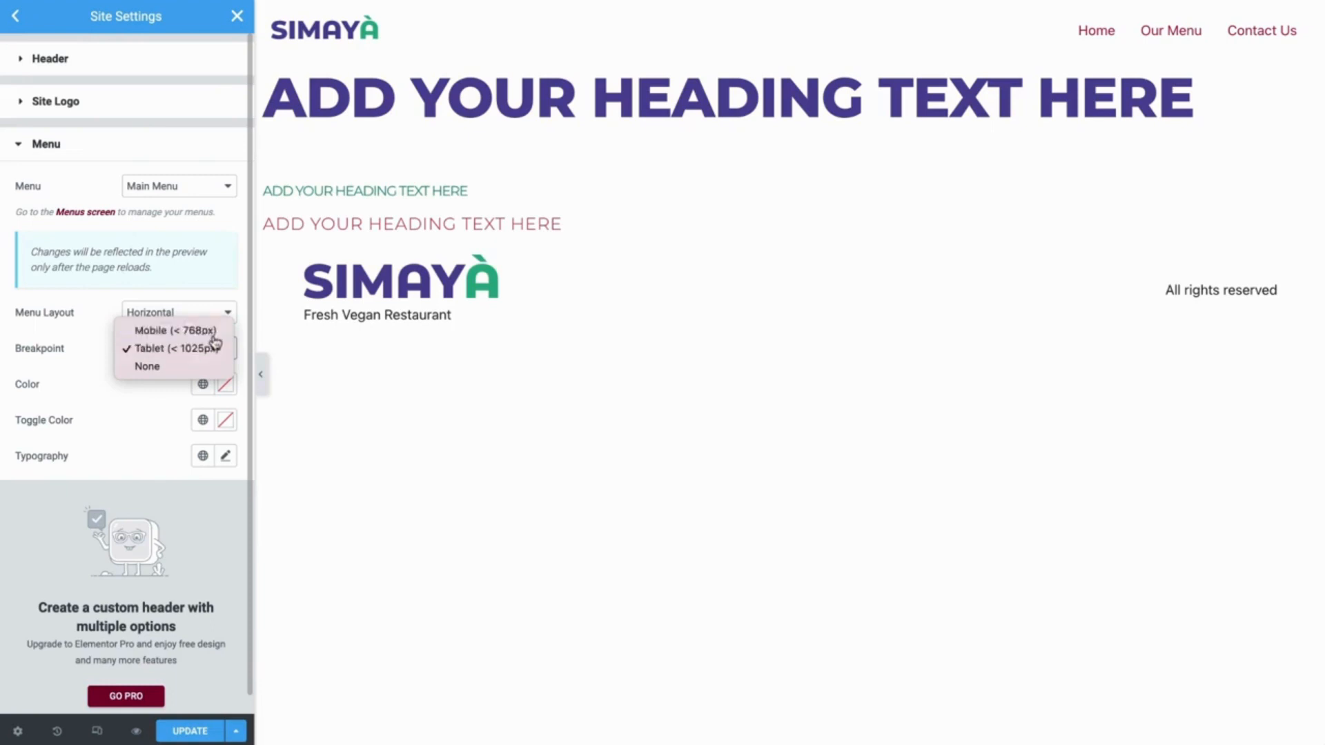
{"action": "left_click", "coordinate": [214, 333]}
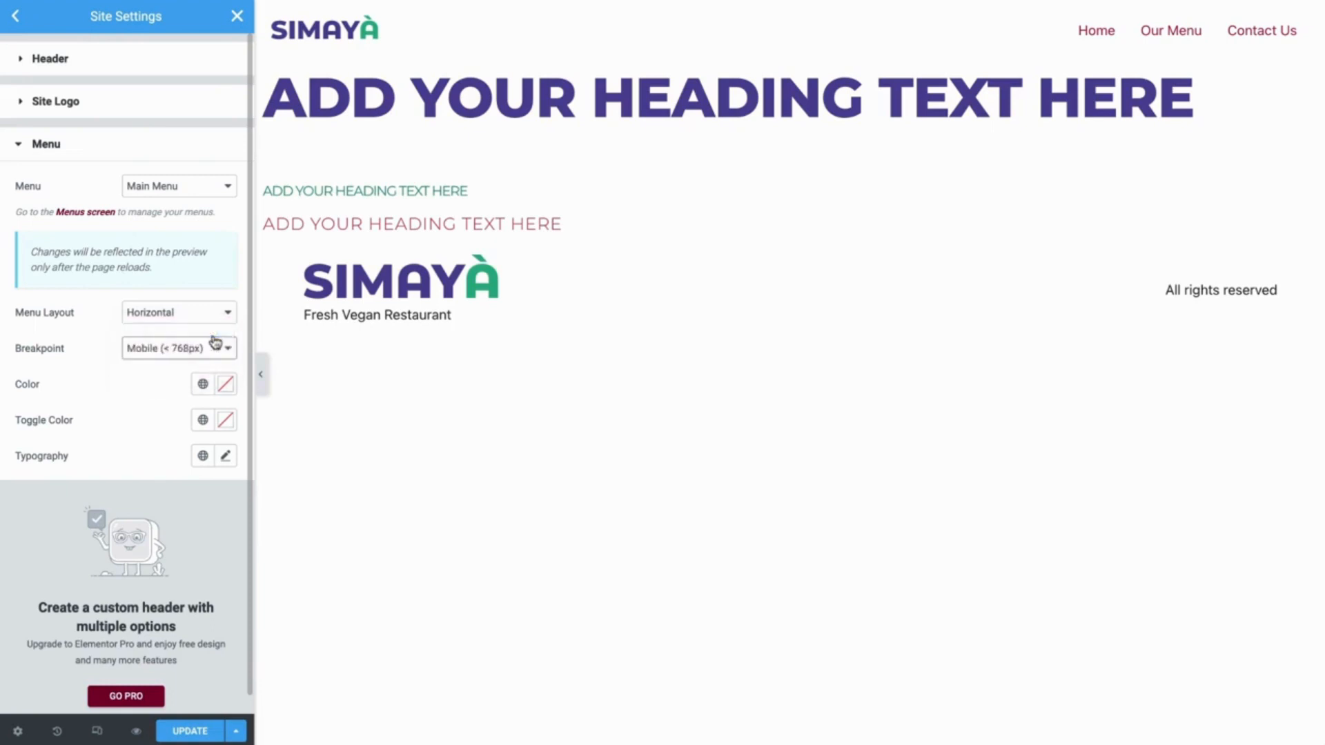
- Set the header menu's color and toggle color to the global color Grape and its typography to the Nav Menu global font
{"action": "left_click", "coordinate": [203, 388]}
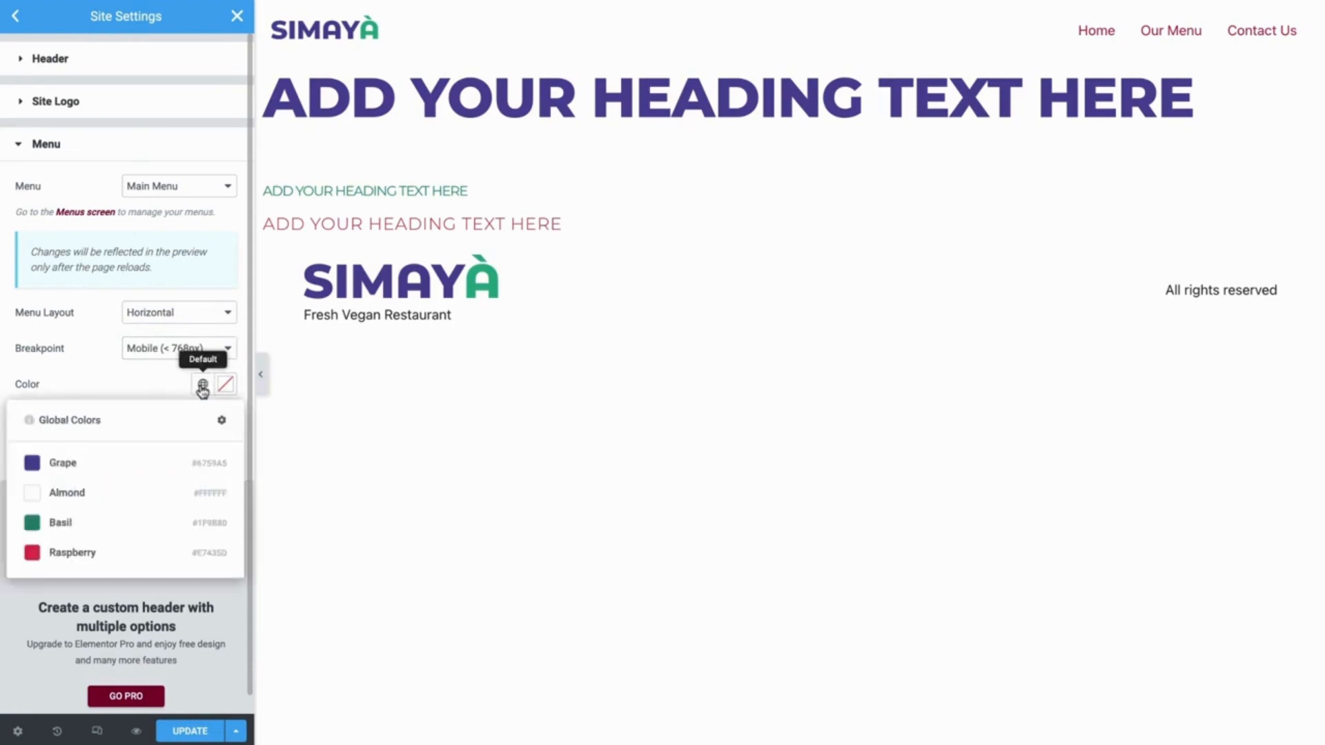
{"action": "left_click", "coordinate": [192, 464]}
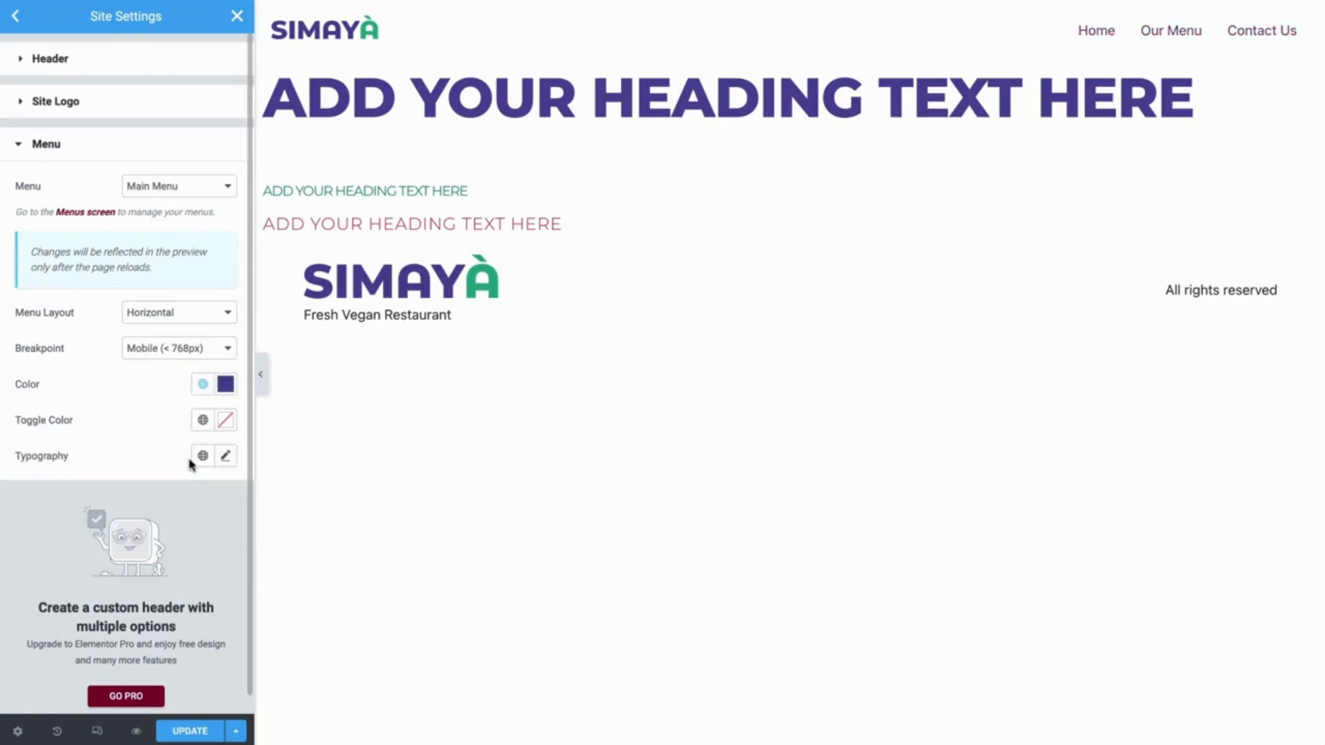
{"action": "left_click", "coordinate": [202, 419]}
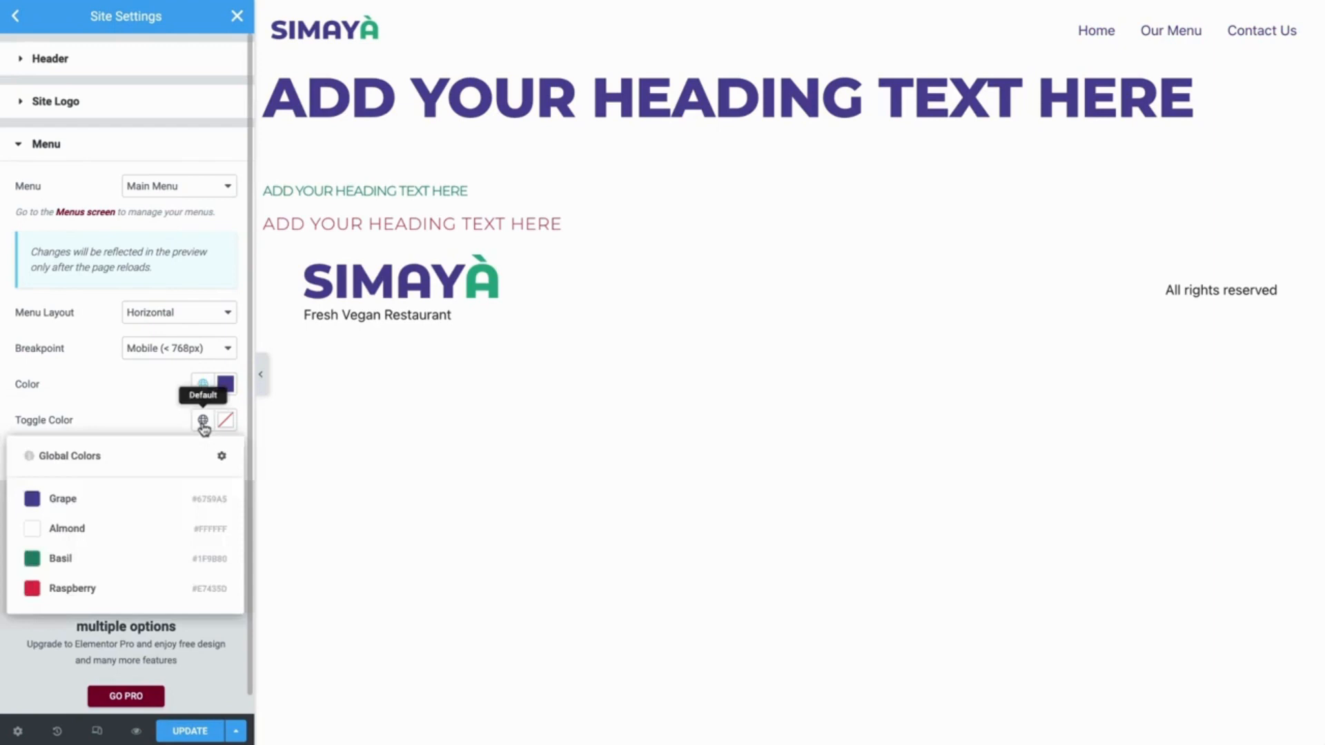
{"action": "left_click", "coordinate": [190, 509]}
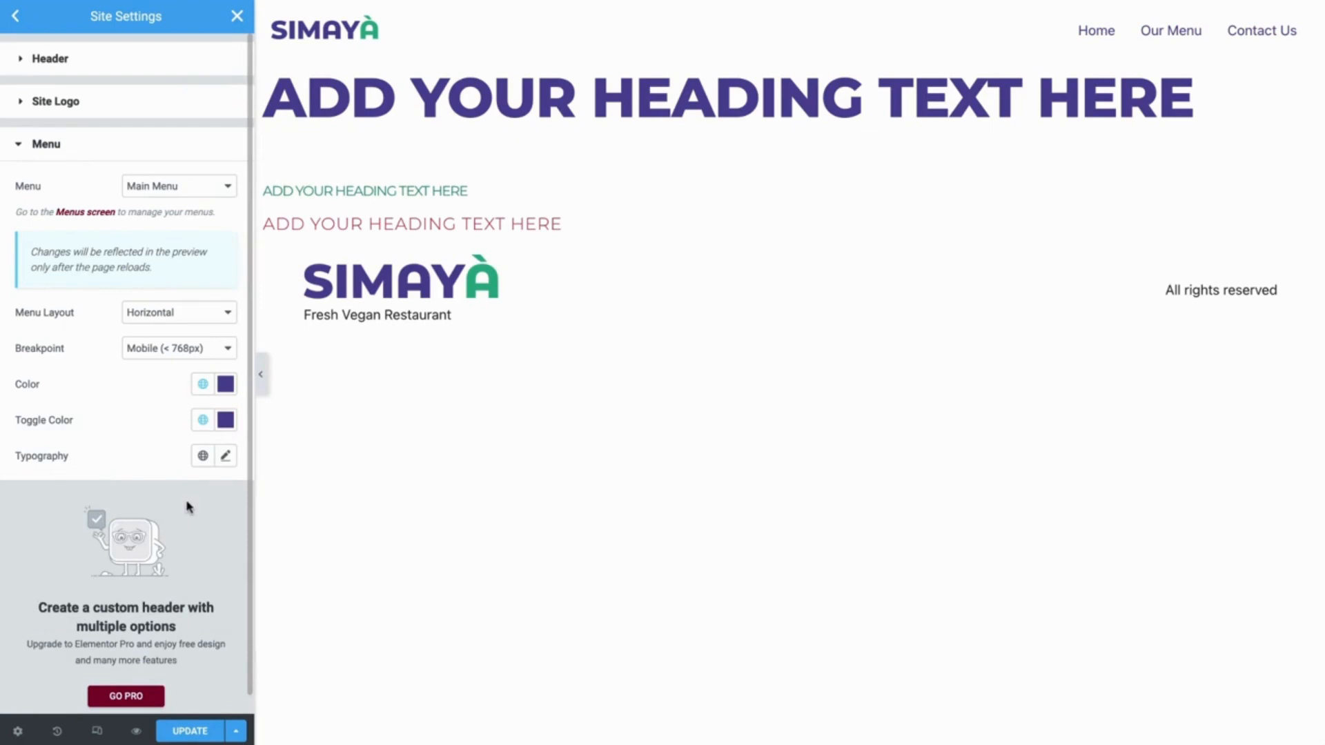
{"action": "left_click", "coordinate": [204, 458]}
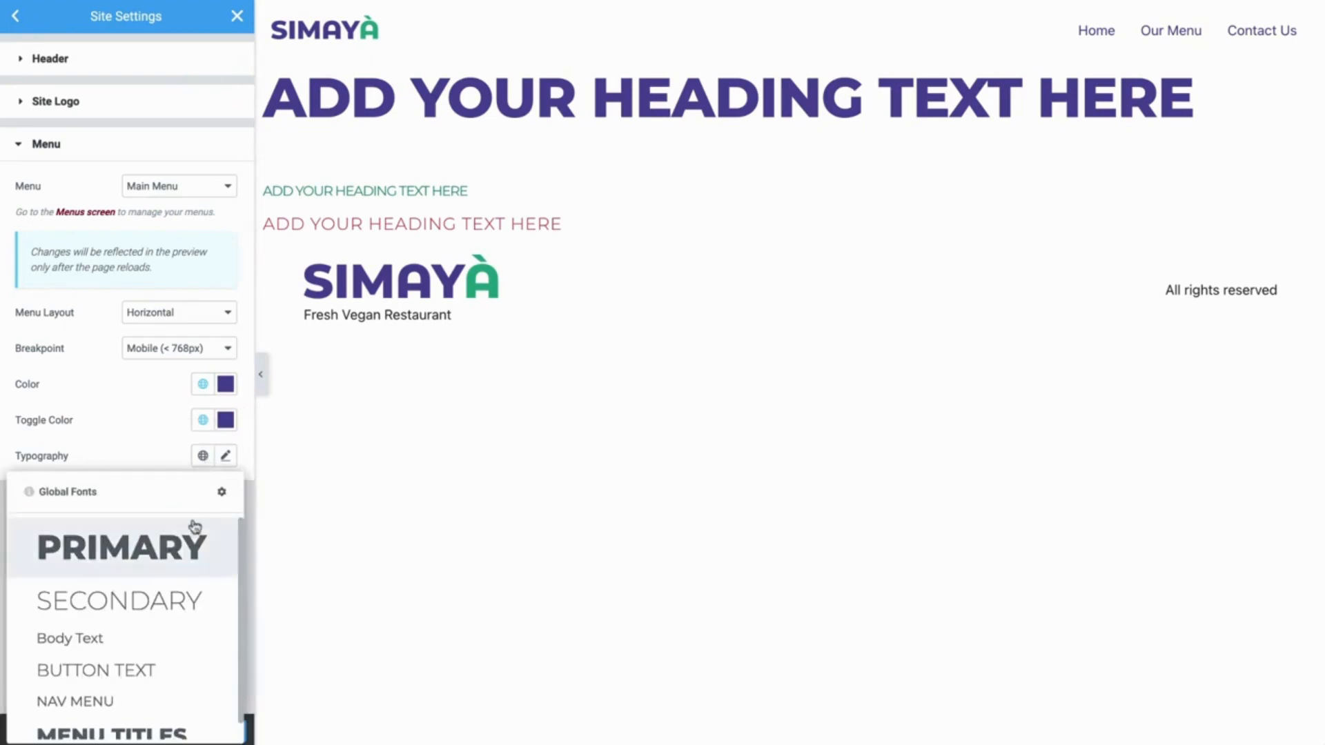
{"action": "left_click", "coordinate": [174, 702]}
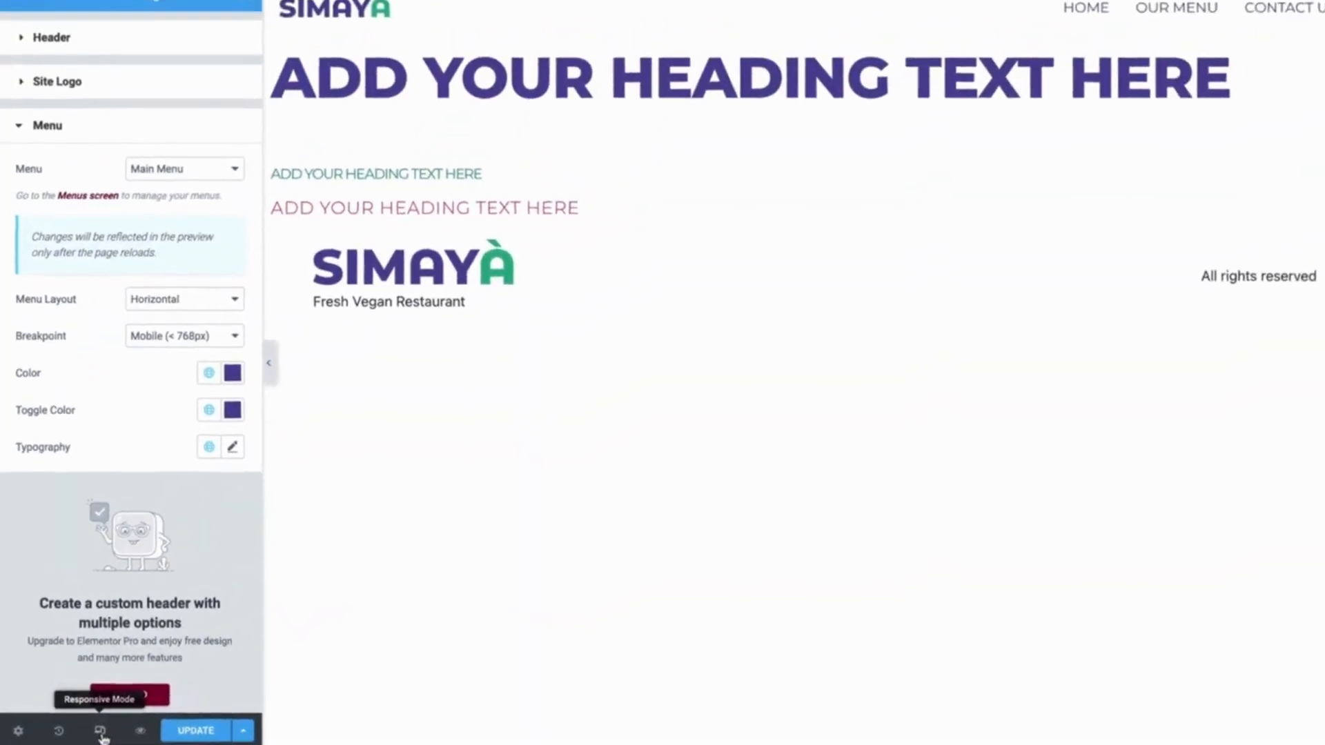
- Preview the header in mobile and tablet views, expand and collapse the mobile menu, and return to the normal desktop view
{"action": "left_click", "coordinate": [98, 733]}
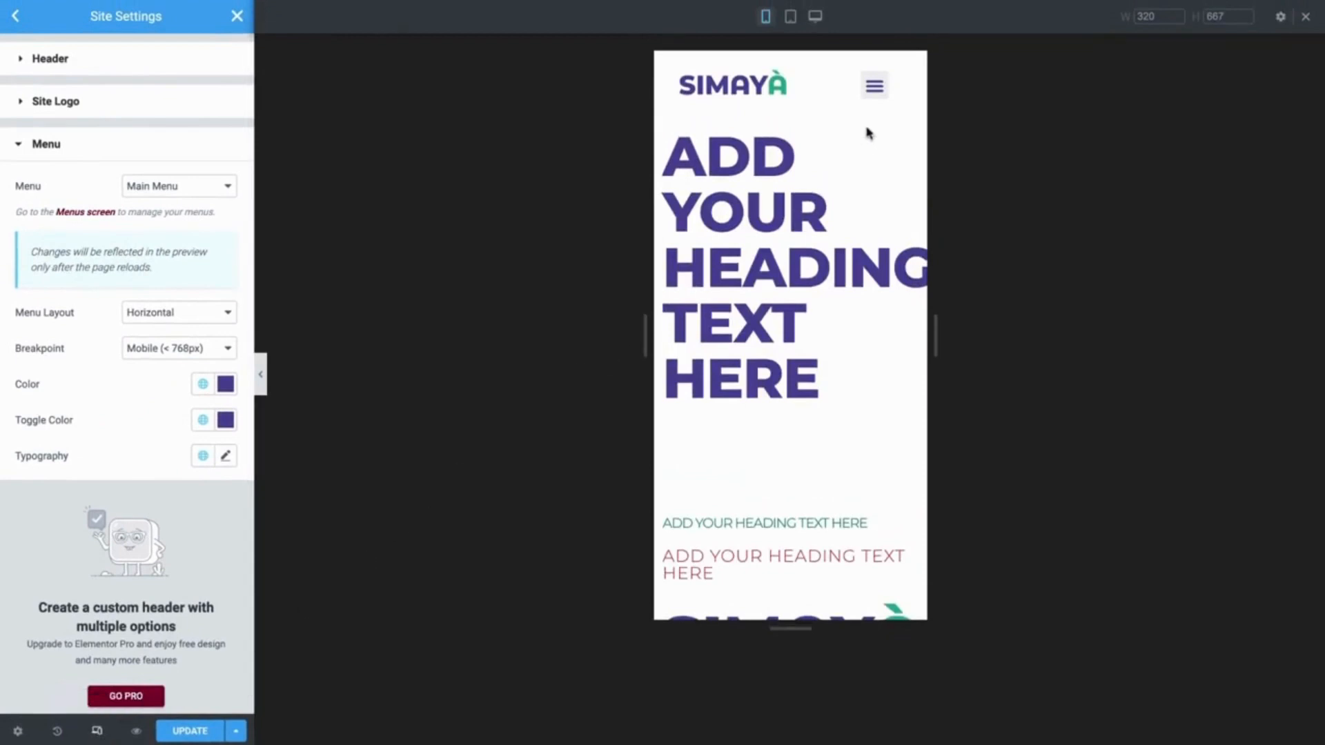
{"action": "left_click", "coordinate": [875, 99]}
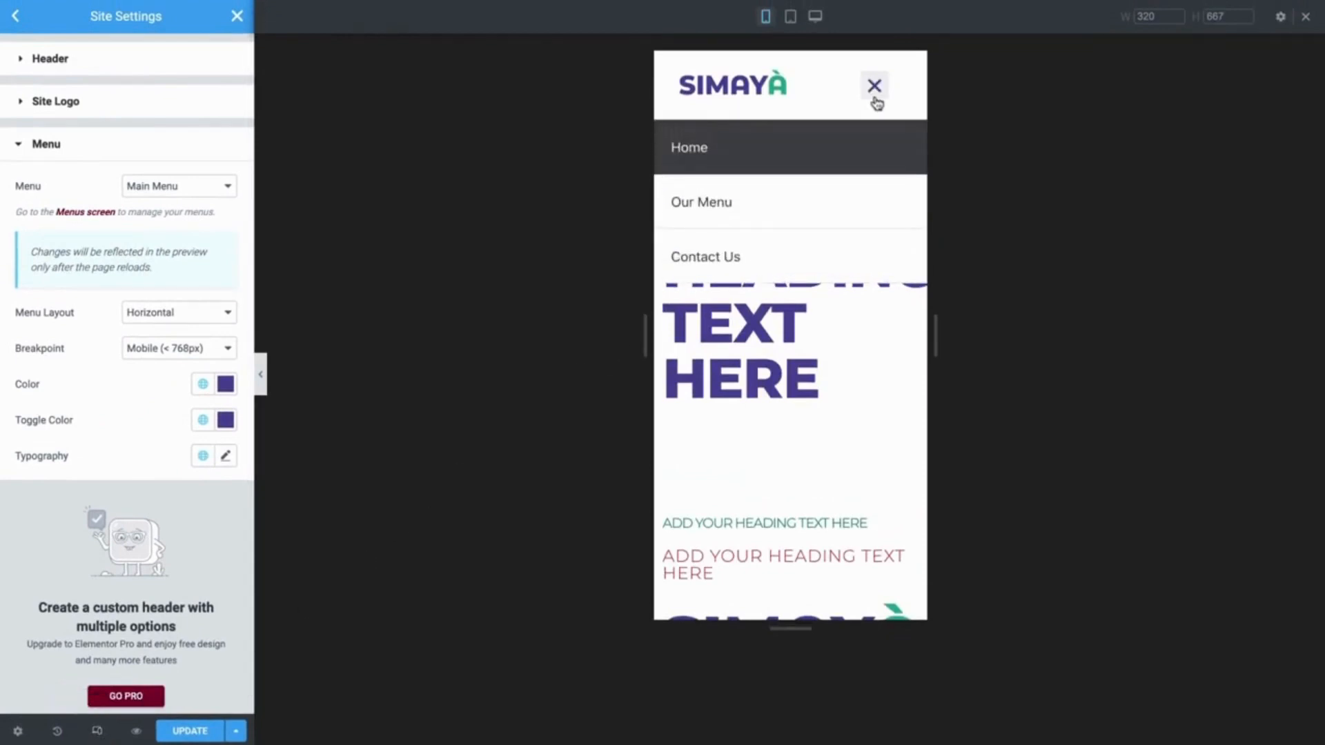
{"action": "left_click", "coordinate": [875, 99]}
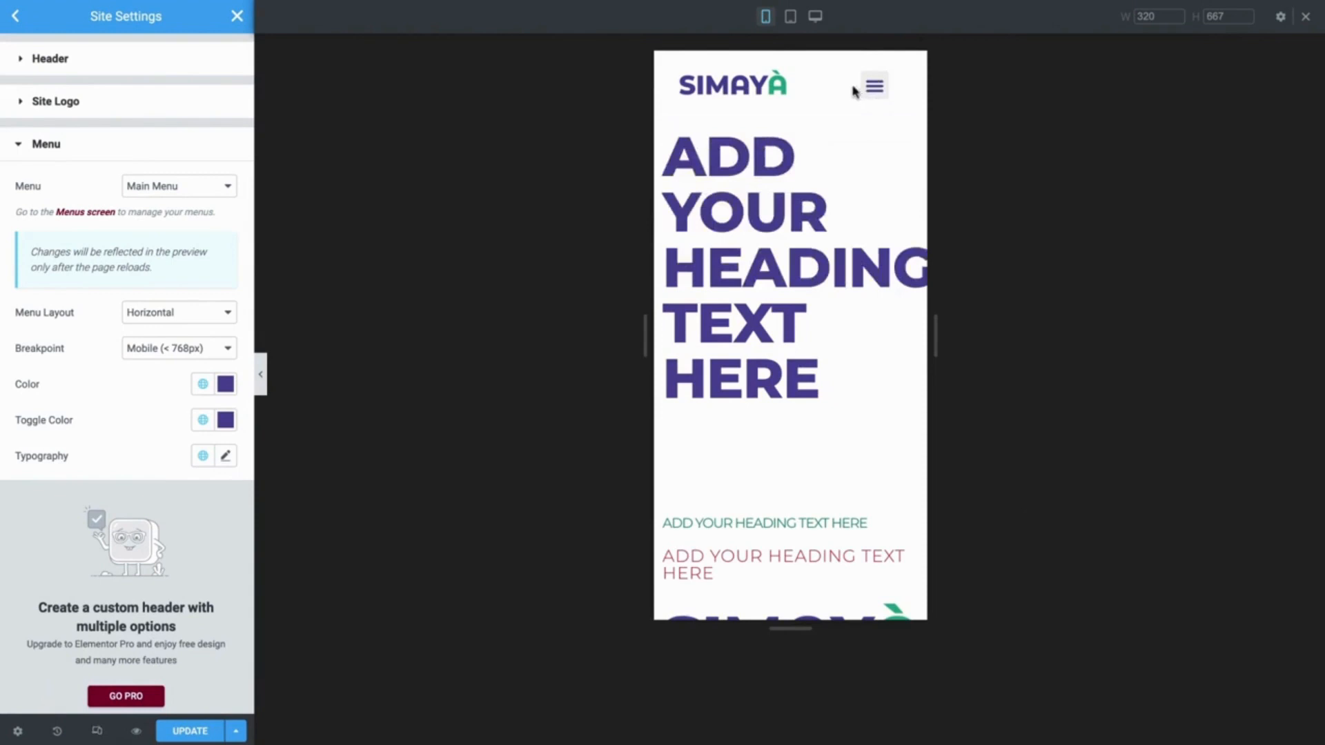
{"action": "left_click", "coordinate": [792, 16]}
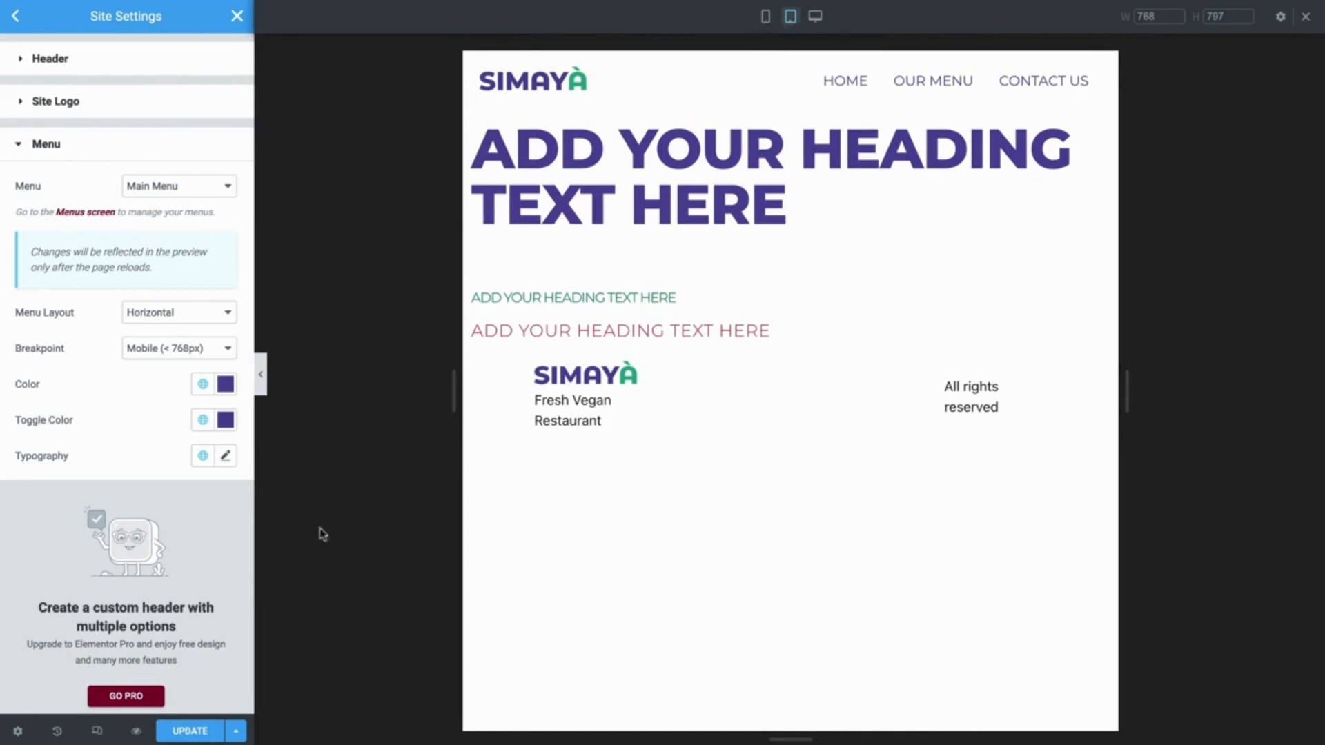
{"action": "left_click", "coordinate": [99, 731]}
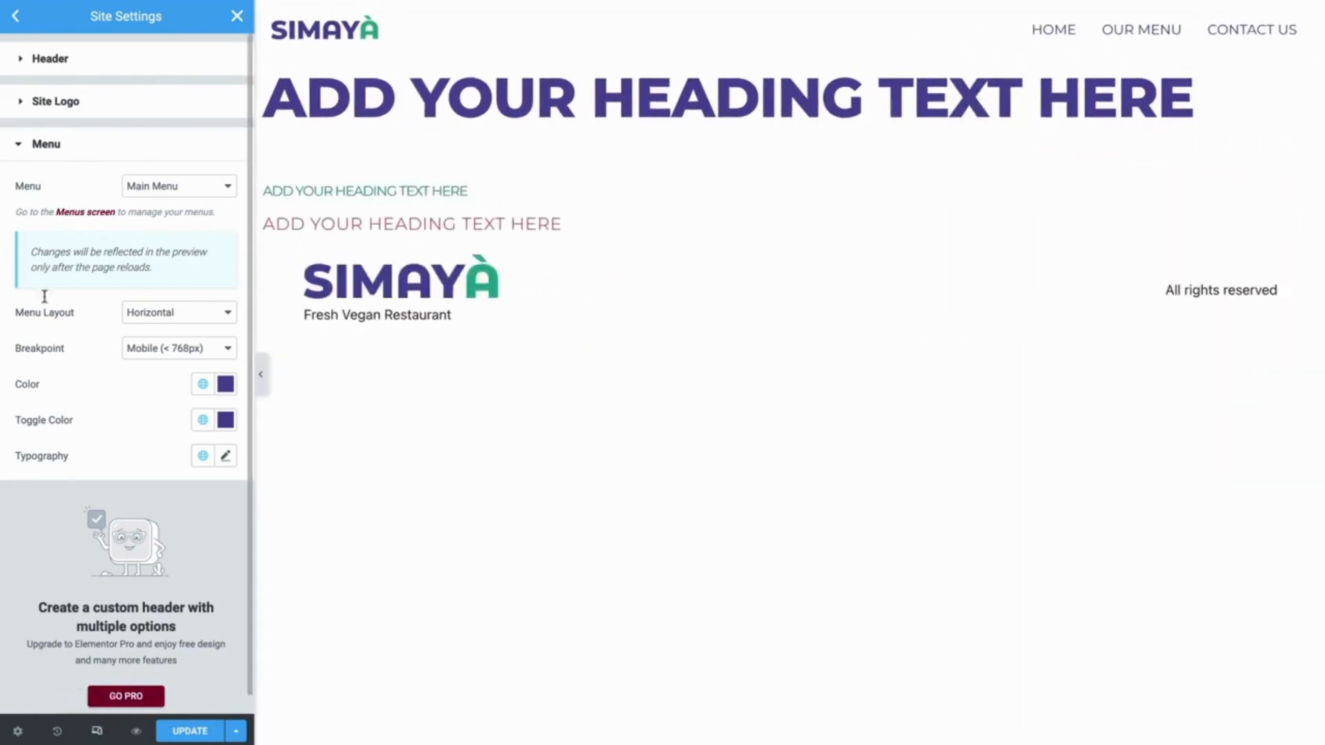
- Open the footer options in the Site Settings
{"action": "left_click", "coordinate": [15, 17]}
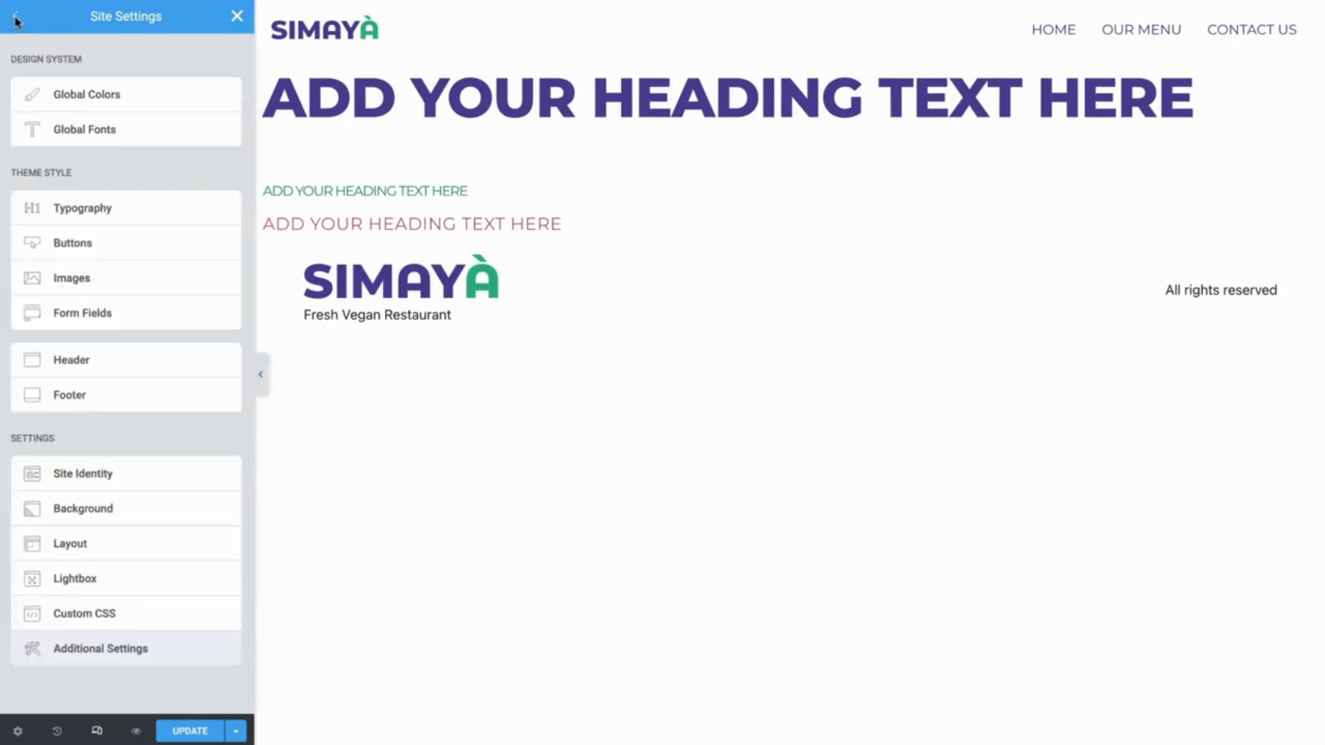
{"action": "left_click", "coordinate": [196, 398]}
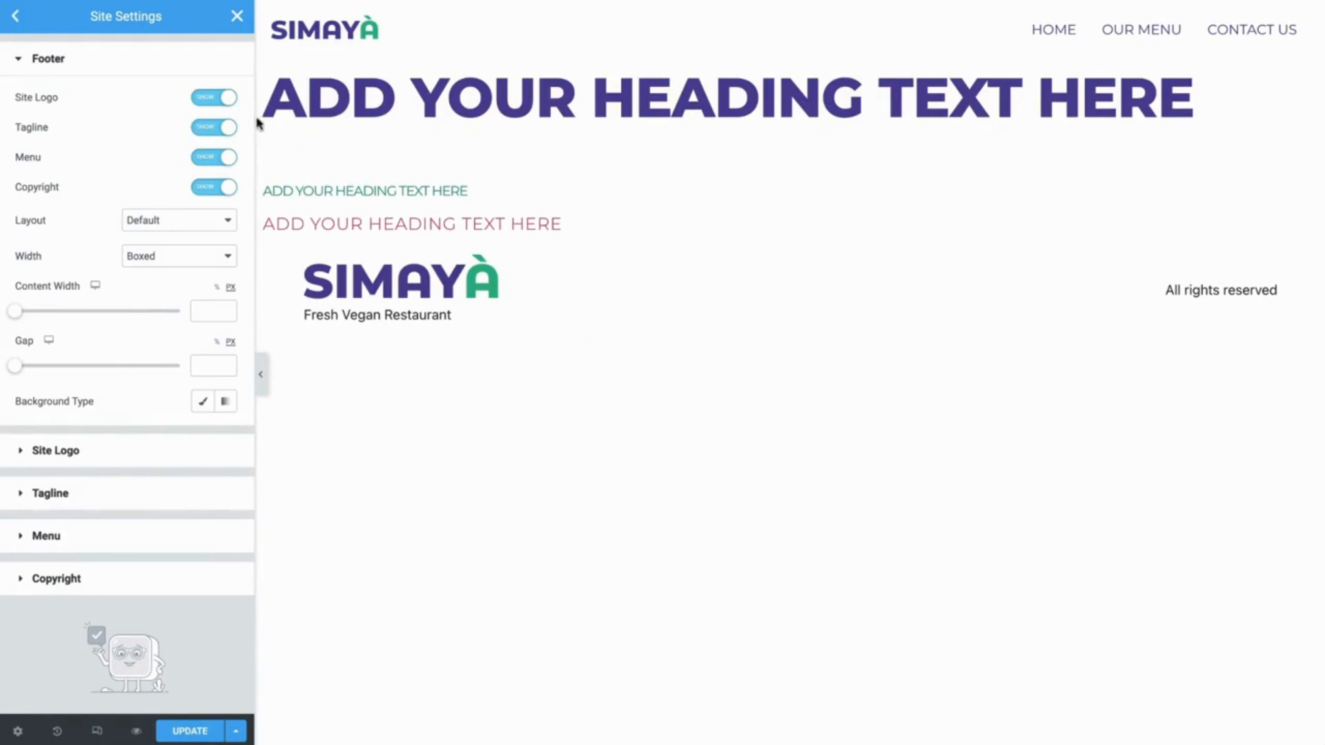
- Hide the site logo, tagline and menu in the footer, leaving only the copyright
{"action": "left_click", "coordinate": [219, 101]}
{"action": "left_click", "coordinate": [220, 127]}
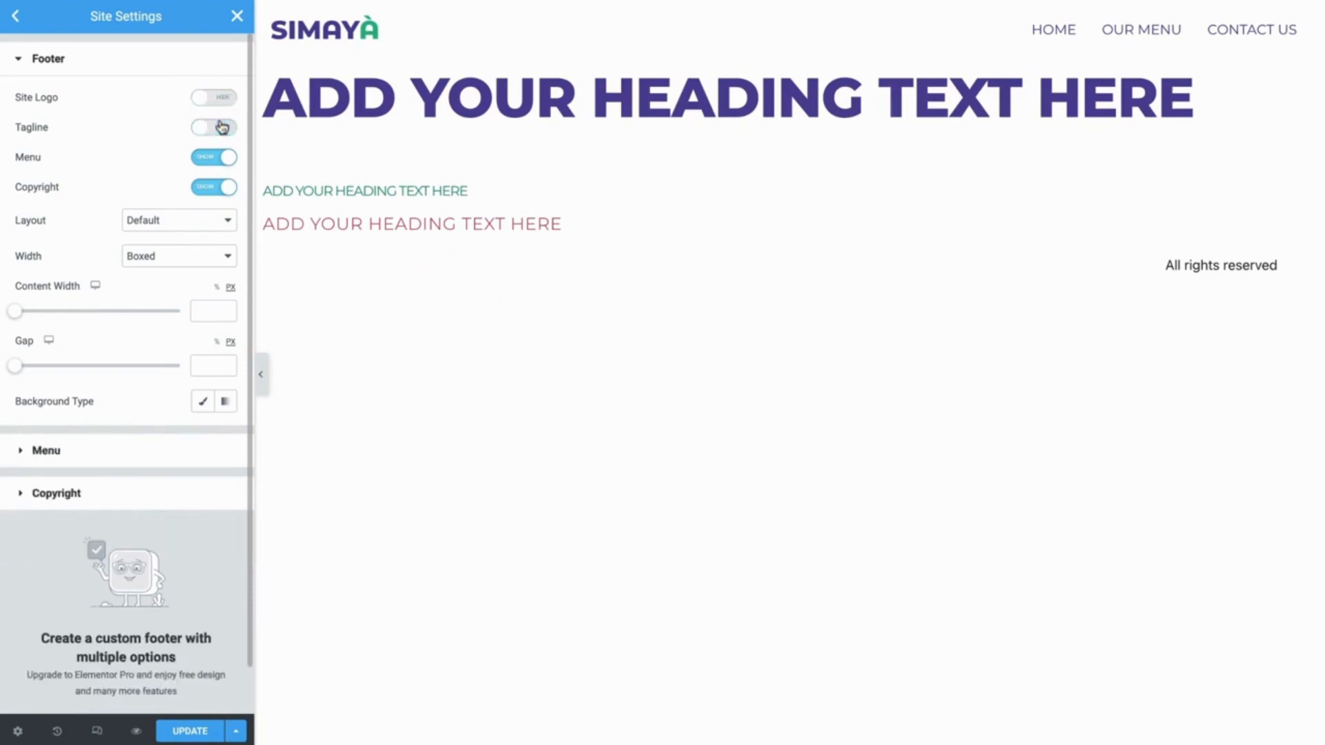
{"action": "left_click", "coordinate": [222, 160]}
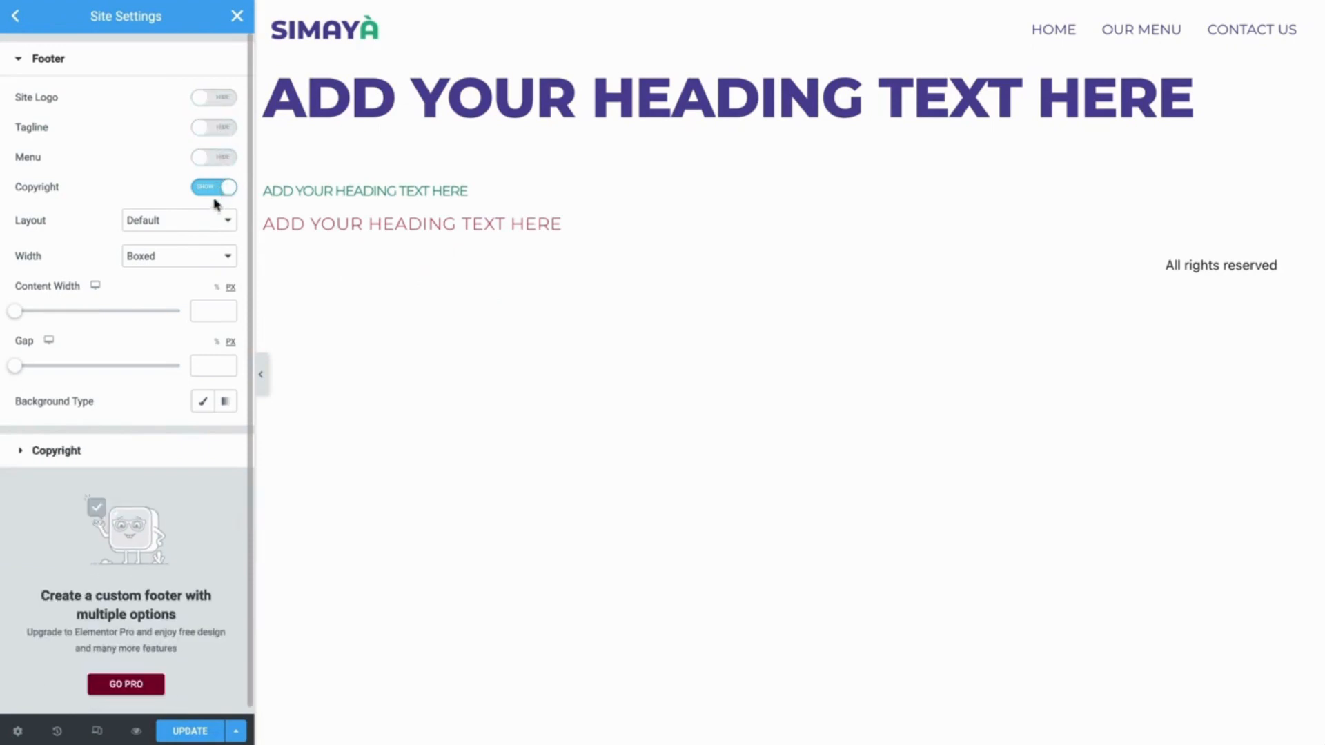
- Set the footer layout to Centered and its boxed content width to 1500 px
{"action": "left_click", "coordinate": [209, 227]}
{"action": "left_click", "coordinate": [205, 257]}
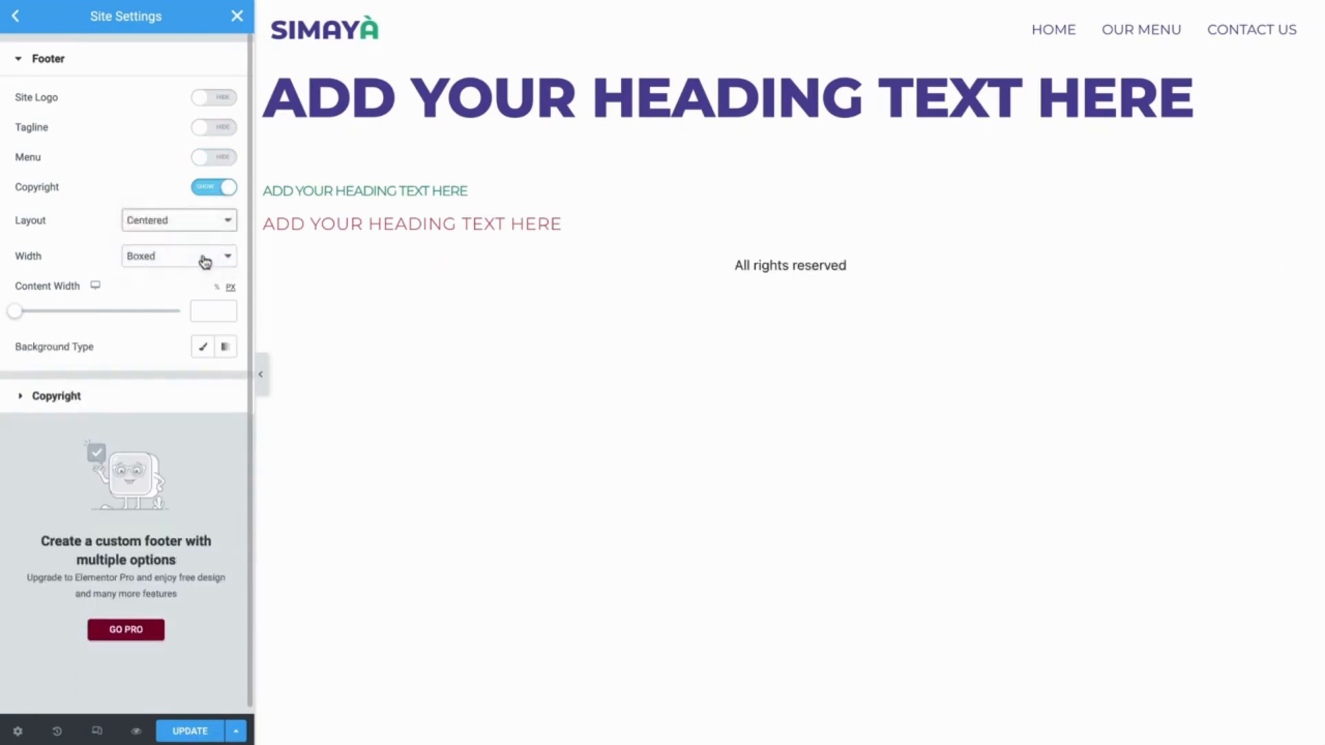
{"action": "left_click", "coordinate": [209, 311]}
{"action": "type", "text": "1500"}
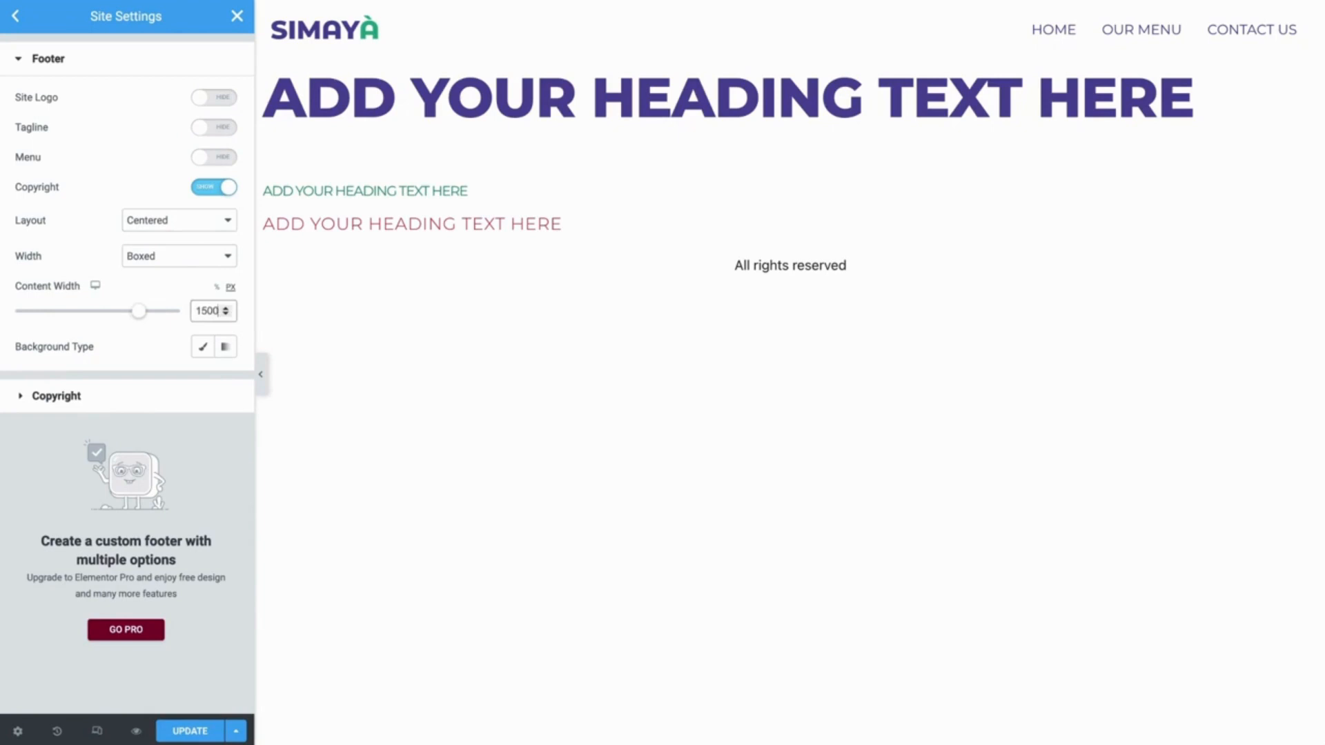
- Give the footer a Classic background in the global color Grape
{"action": "left_click", "coordinate": [202, 353]}
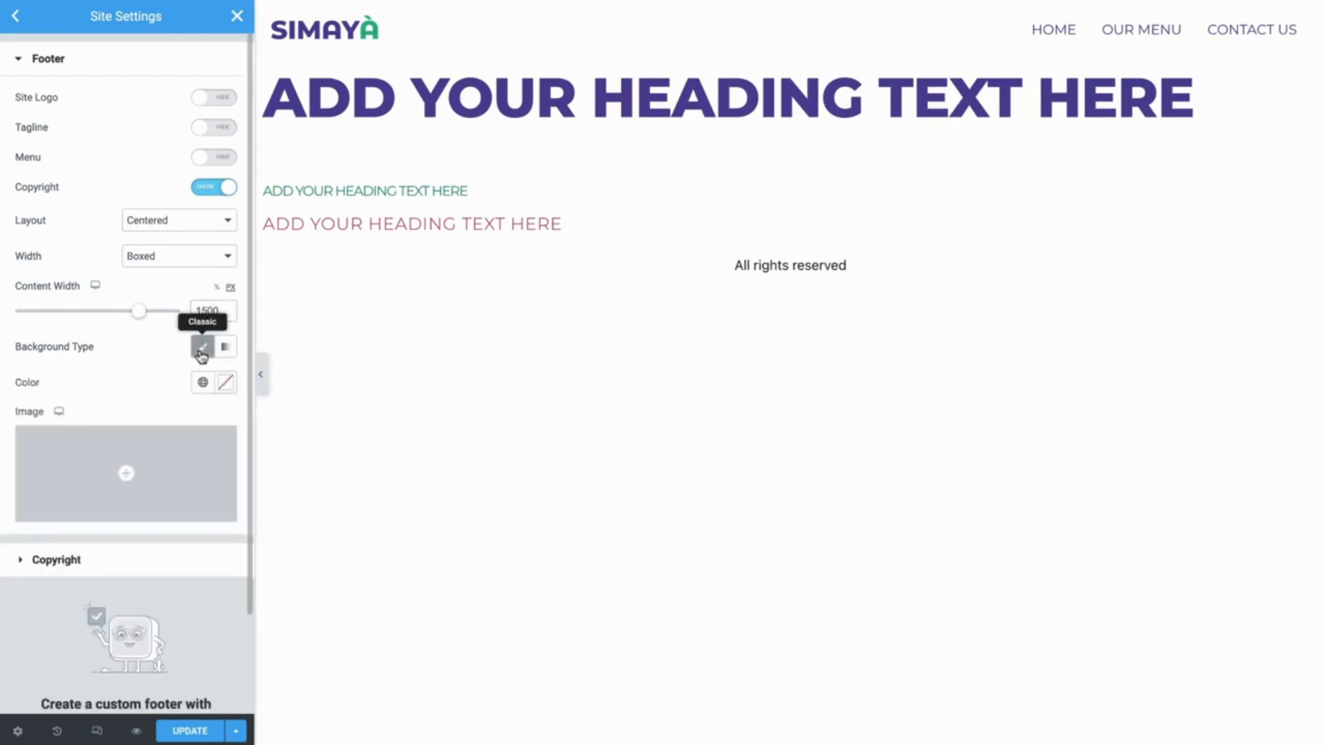
{"action": "left_click", "coordinate": [202, 383]}
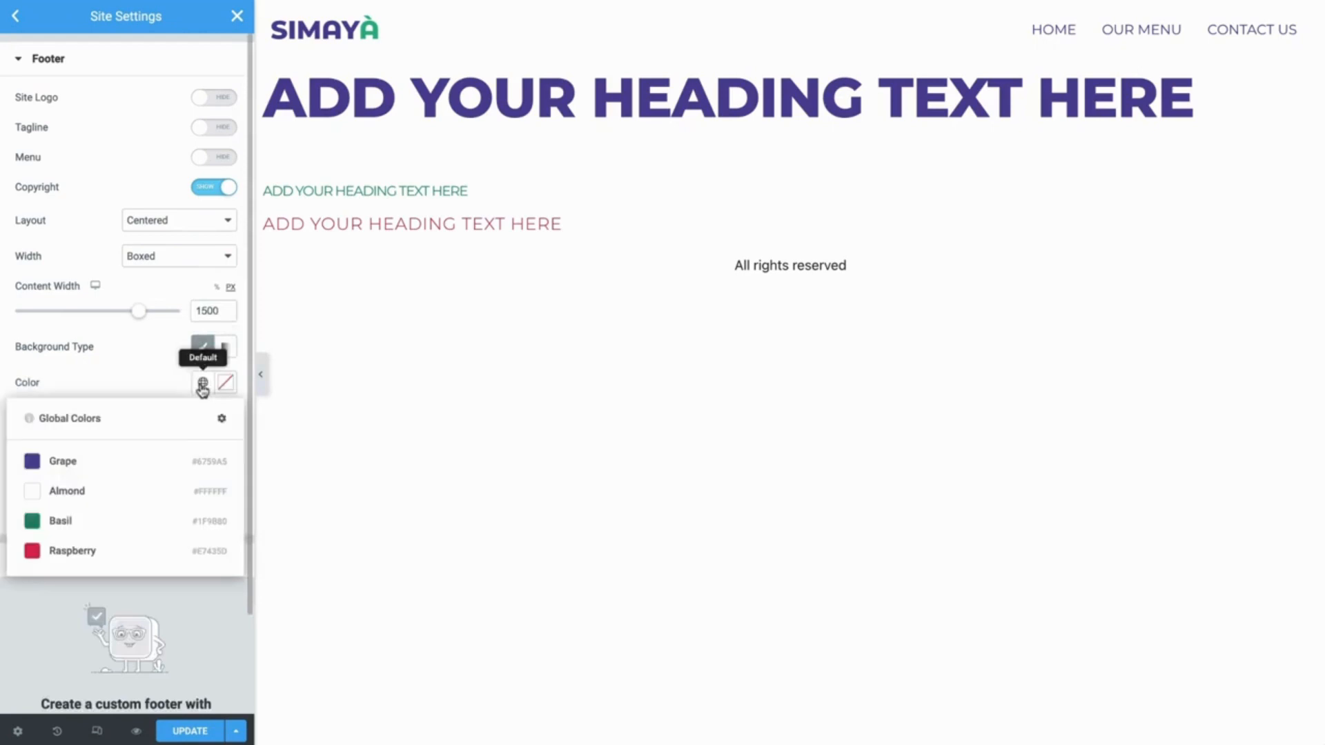
{"action": "left_click", "coordinate": [179, 463]}
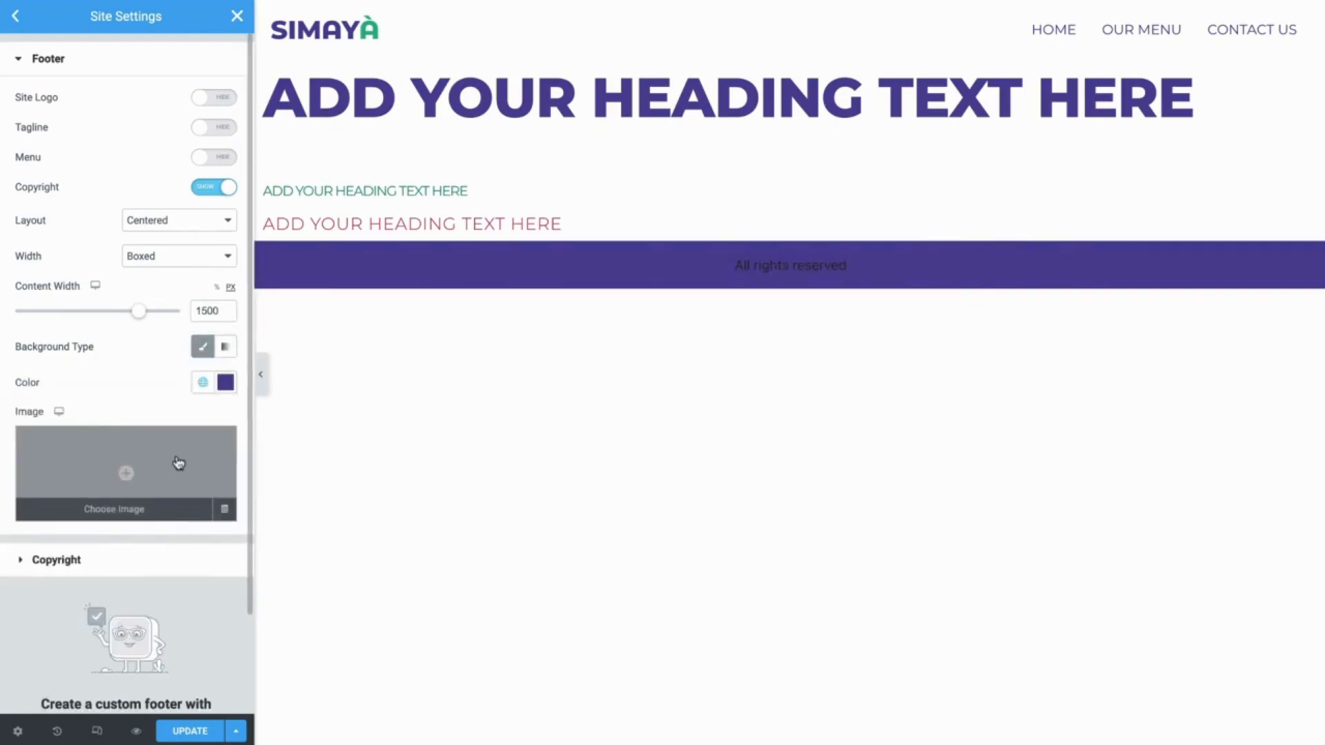
- Replace the footer's copyright text with "©2021 Simaya | Made with ♥ by Elementor"
{"action": "left_click", "coordinate": [168, 561]}
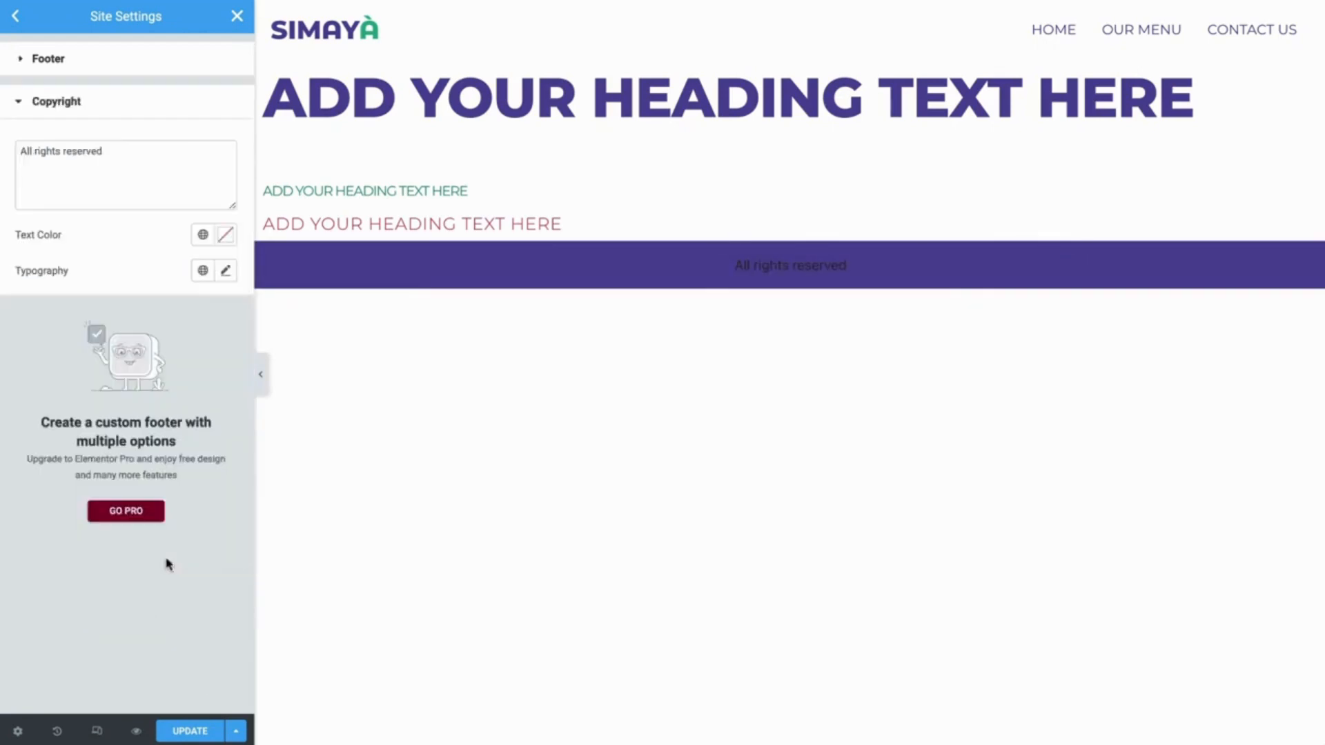
{"action": "triple_click", "coordinate": [182, 154]}
{"action": "type", "text": "©2021 Simaya | Made with ♥ by Elementor"}
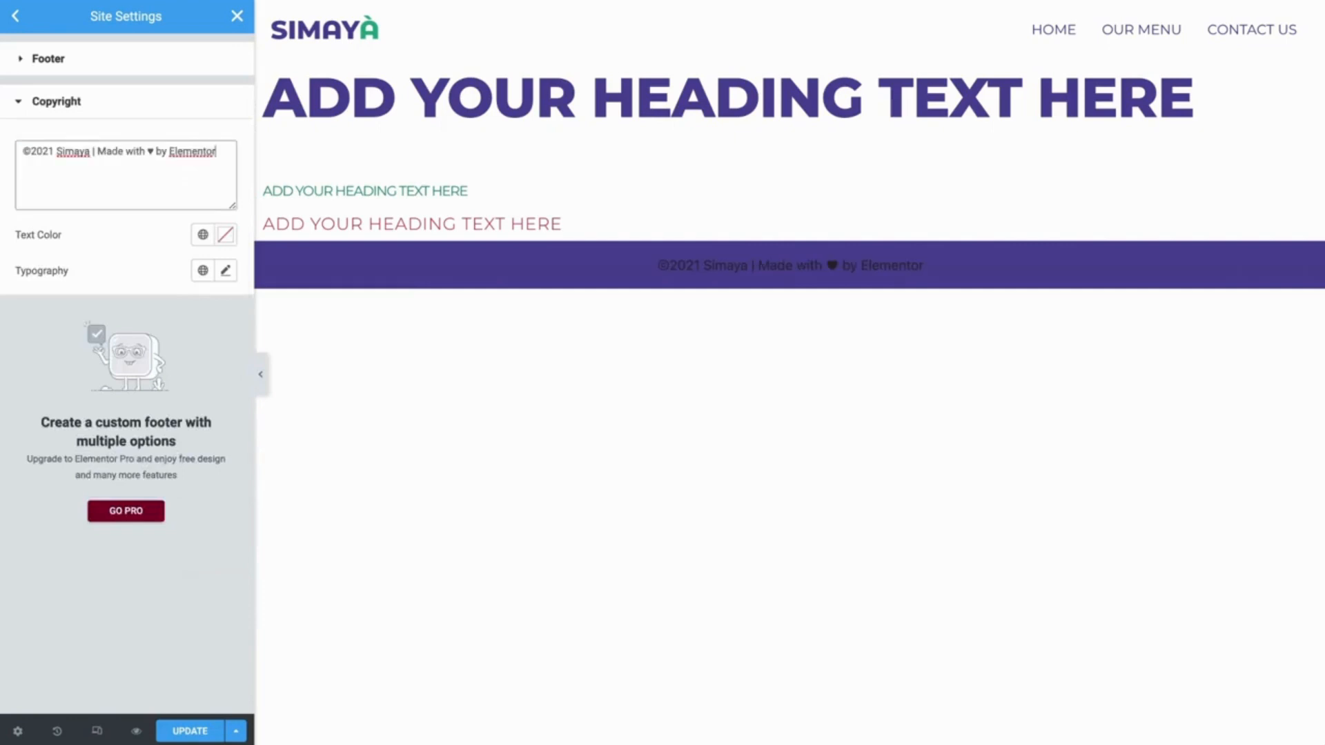
- Set the copyright's text color to the global color Almond and its typography to the Body Text global font
{"action": "left_click", "coordinate": [203, 235]}
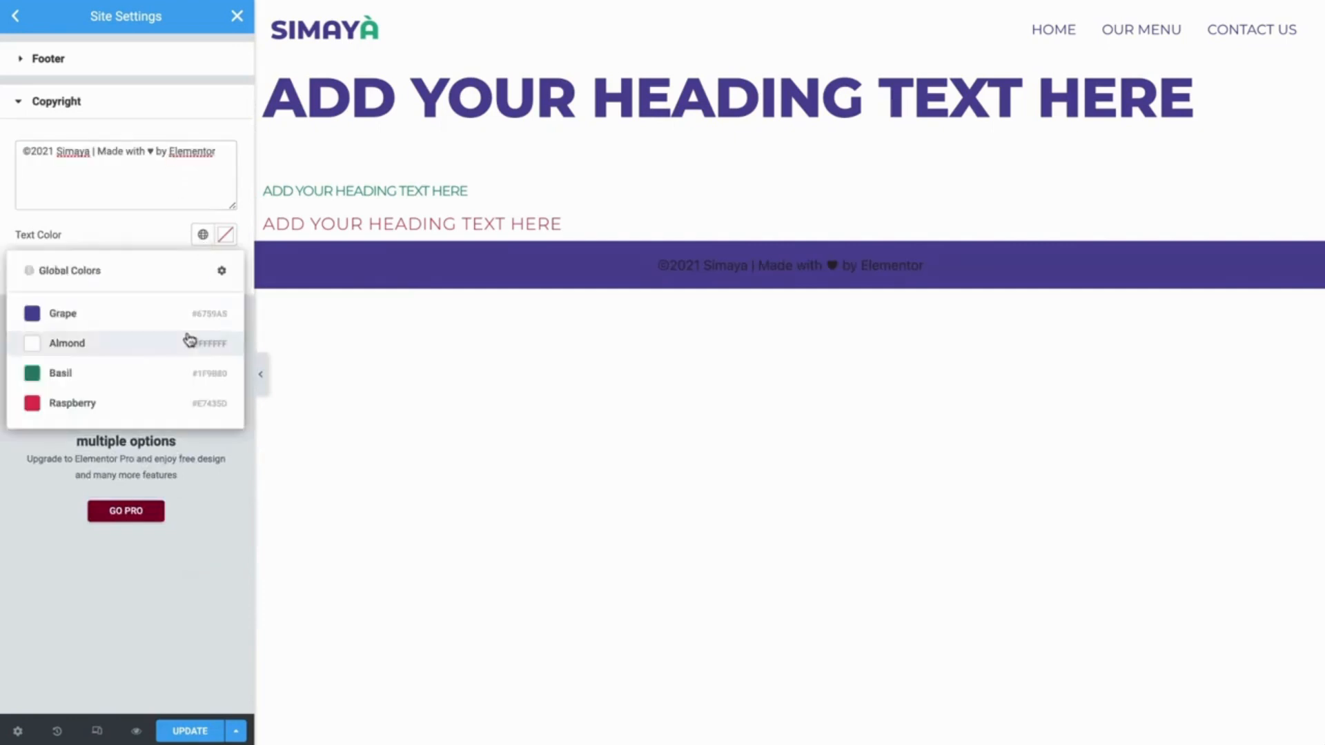
{"action": "left_click", "coordinate": [189, 339]}
{"action": "left_click", "coordinate": [203, 271]}
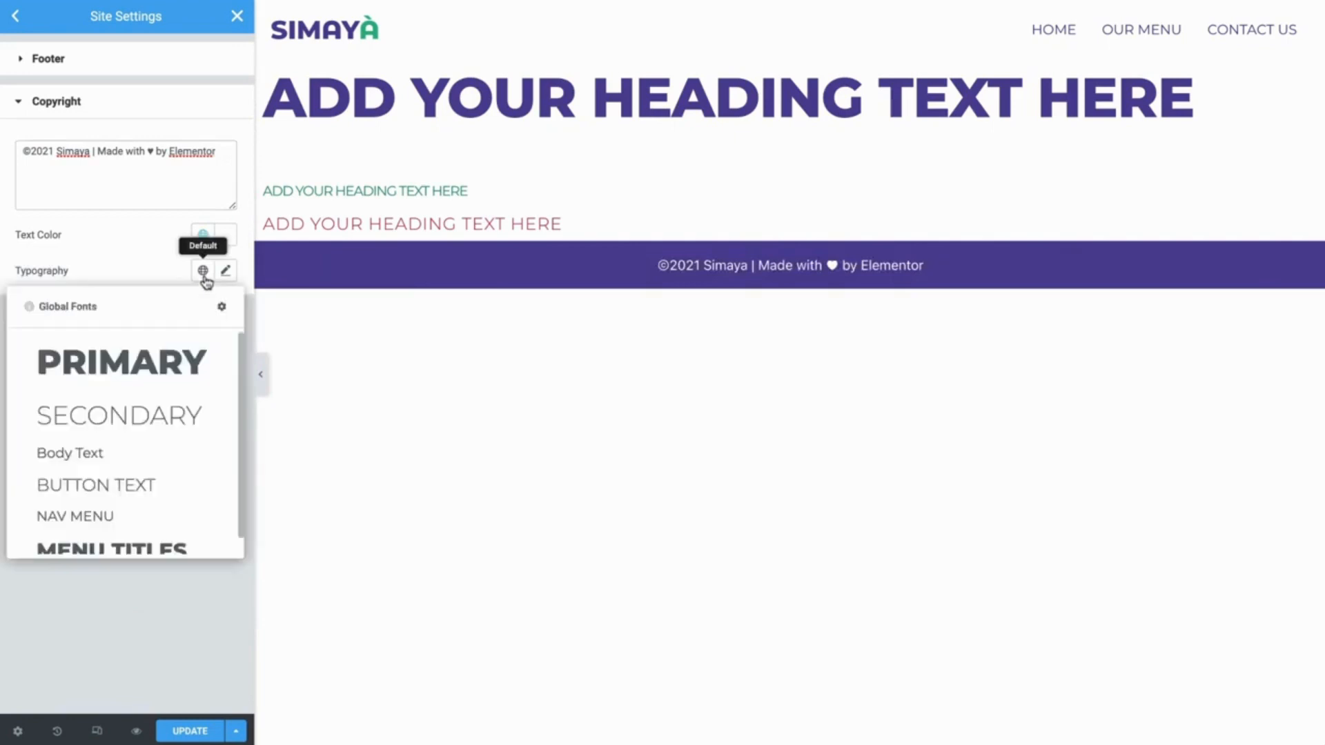
{"action": "left_click", "coordinate": [178, 458]}
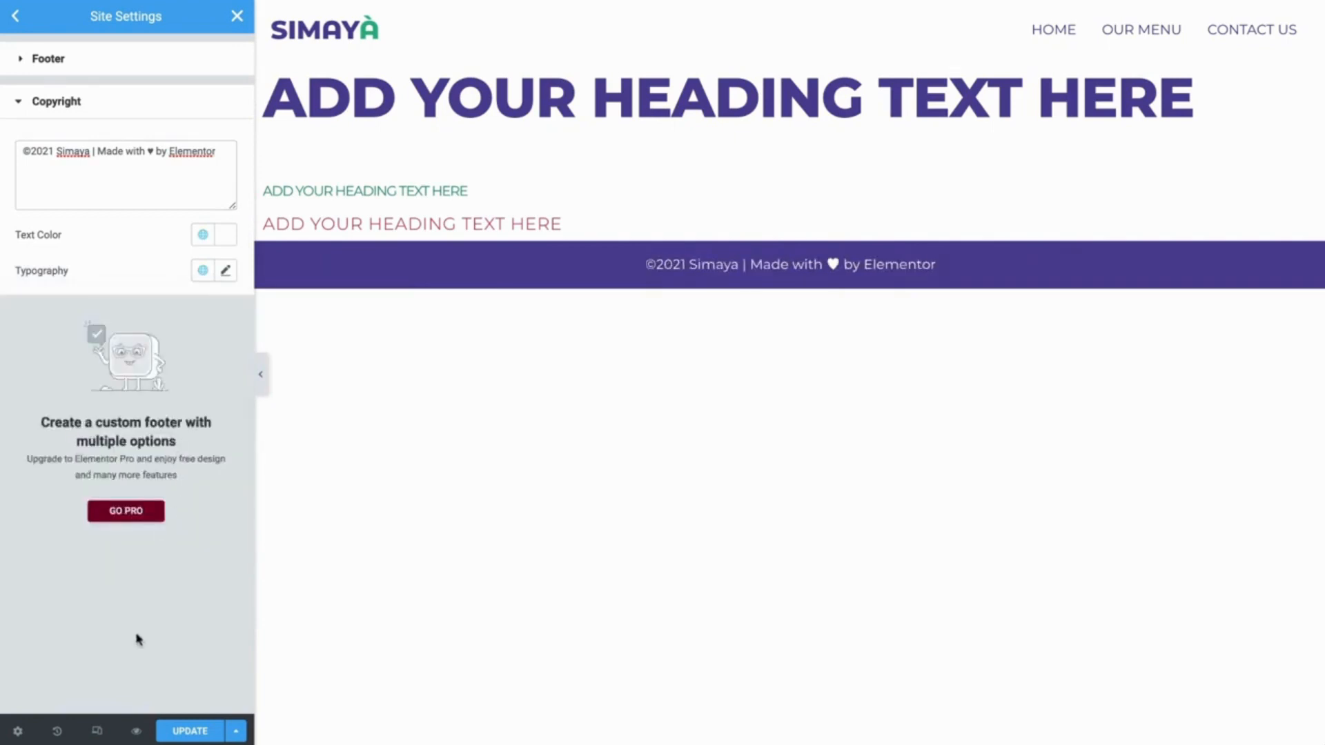
- Preview the footer in the mobile view and return to the normal desktop view
{"action": "left_click", "coordinate": [97, 730]}
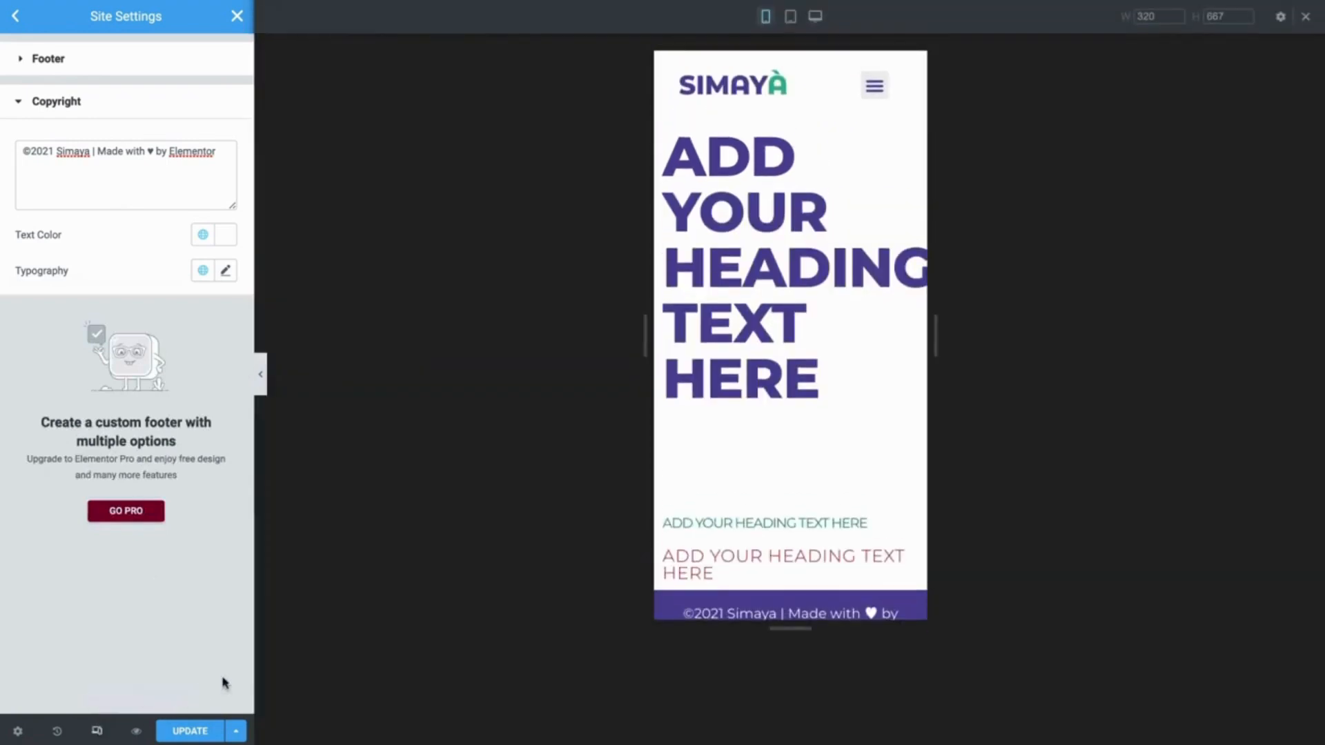
{"action": "scroll", "coordinate": [711, 511], "scroll_direction": "down", "scroll_amount": 1}
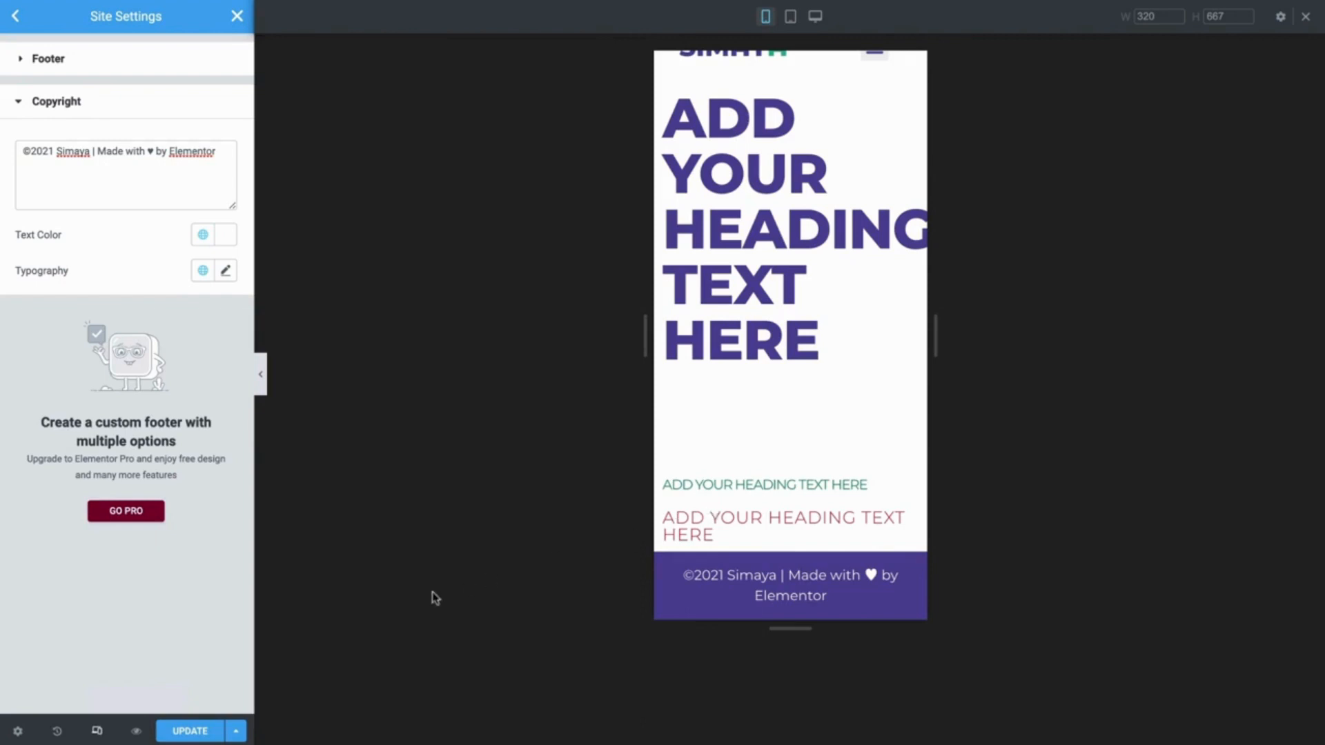
{"action": "left_click", "coordinate": [97, 731]}
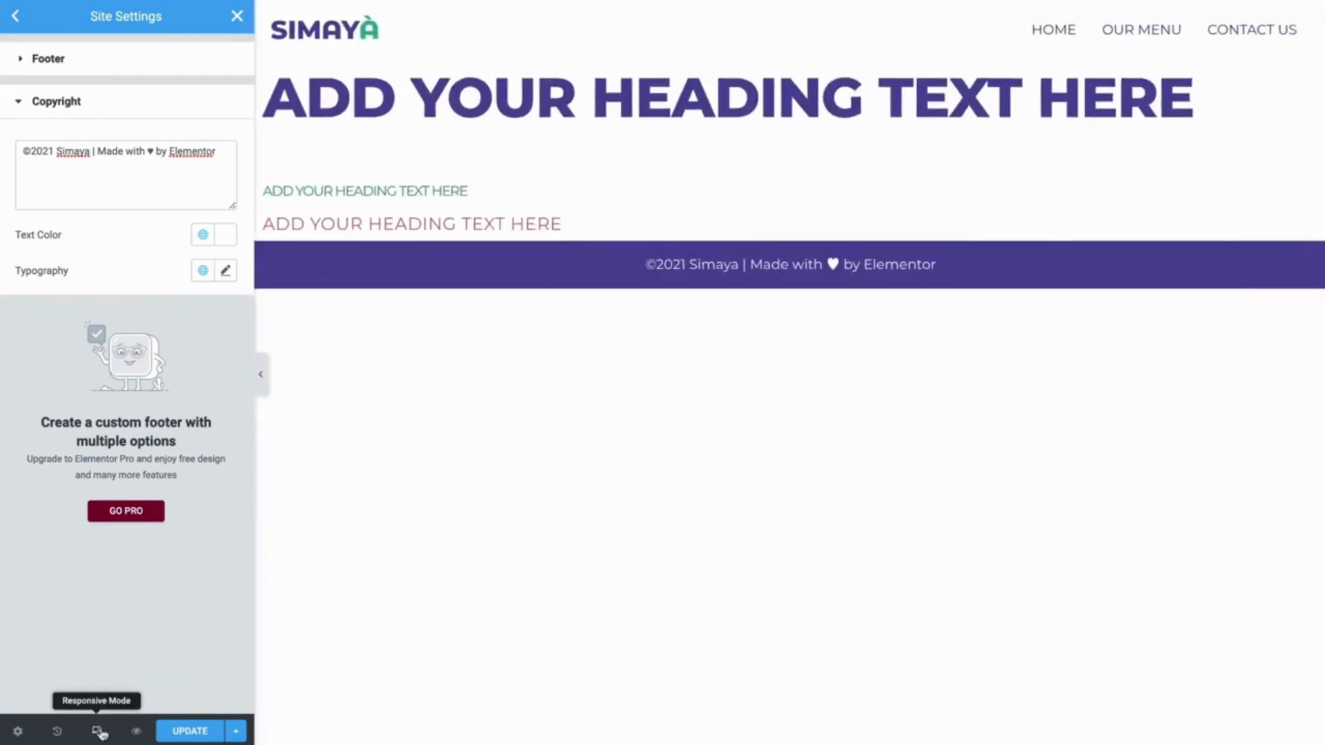
- Set the default content width to 1500 px in the site's Layout settings
{"action": "left_click", "coordinate": [15, 16]}
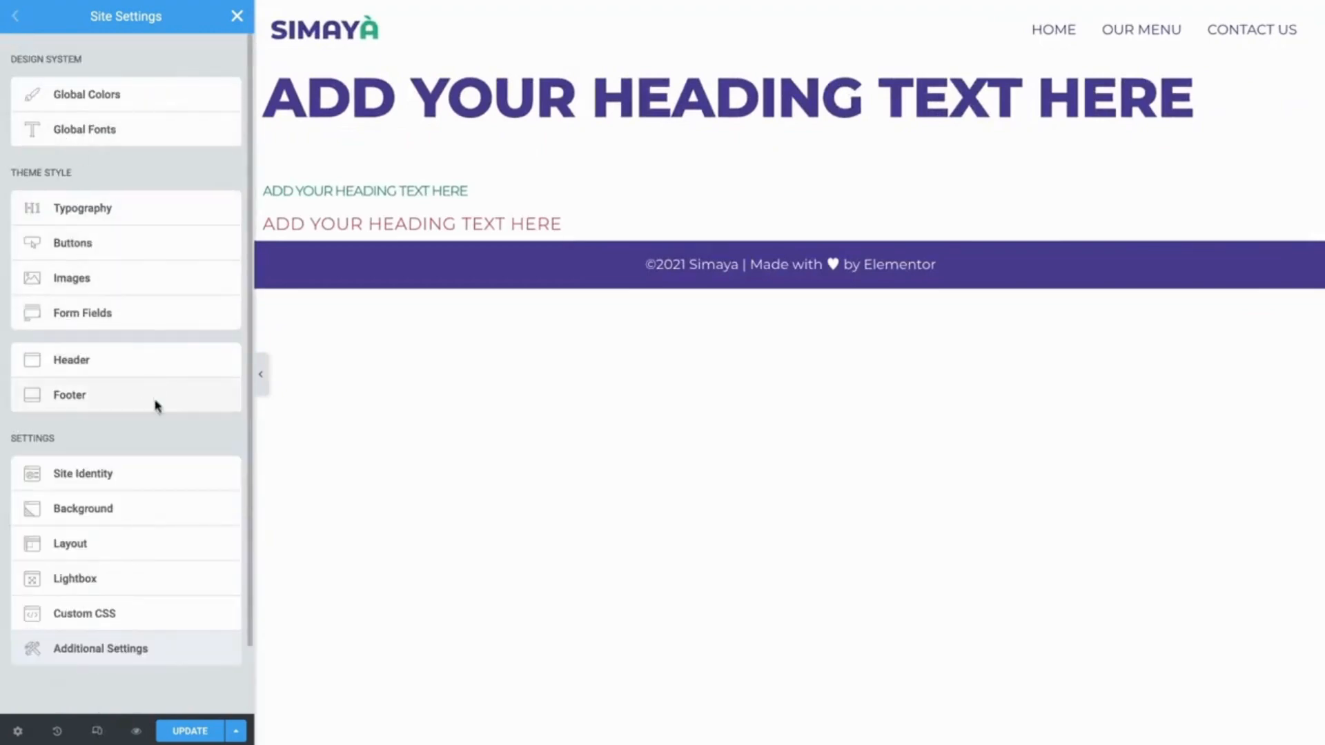
{"action": "left_click", "coordinate": [183, 541]}
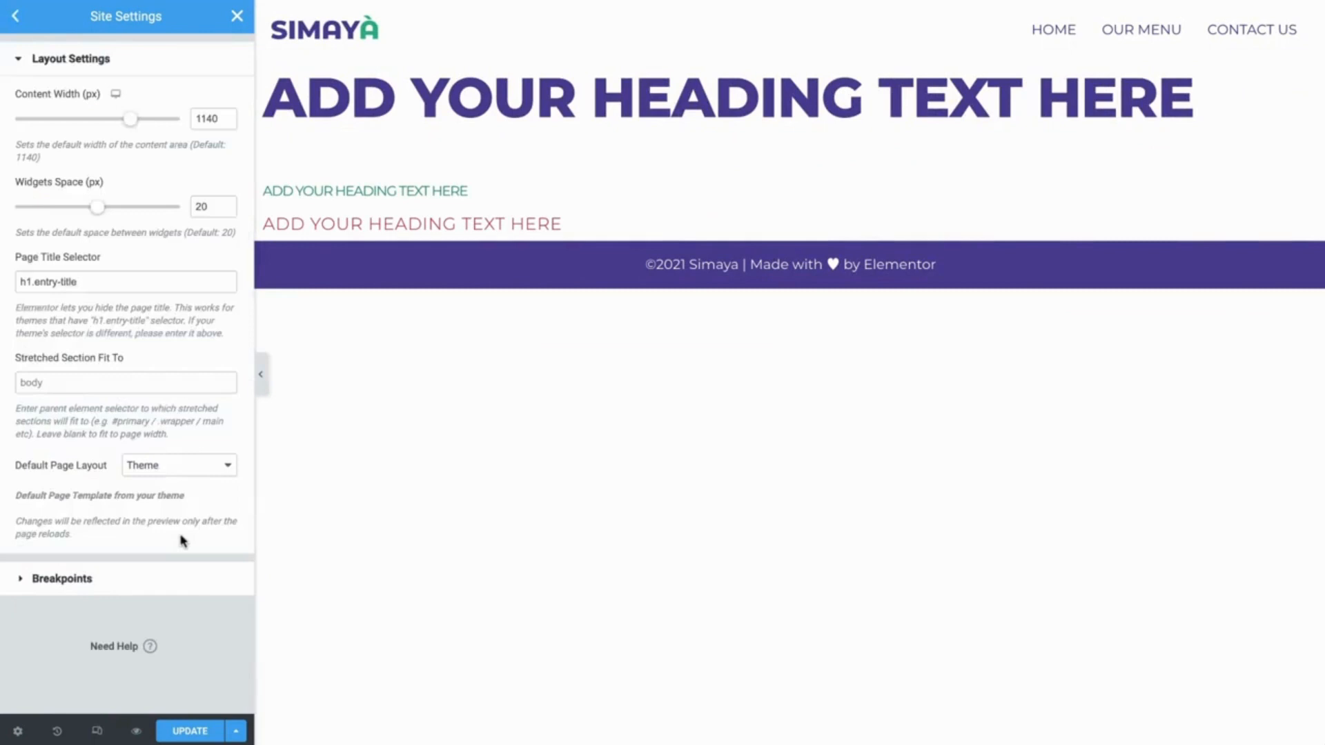
{"action": "double_click", "coordinate": [211, 121]}
{"action": "type", "text": "1500"}
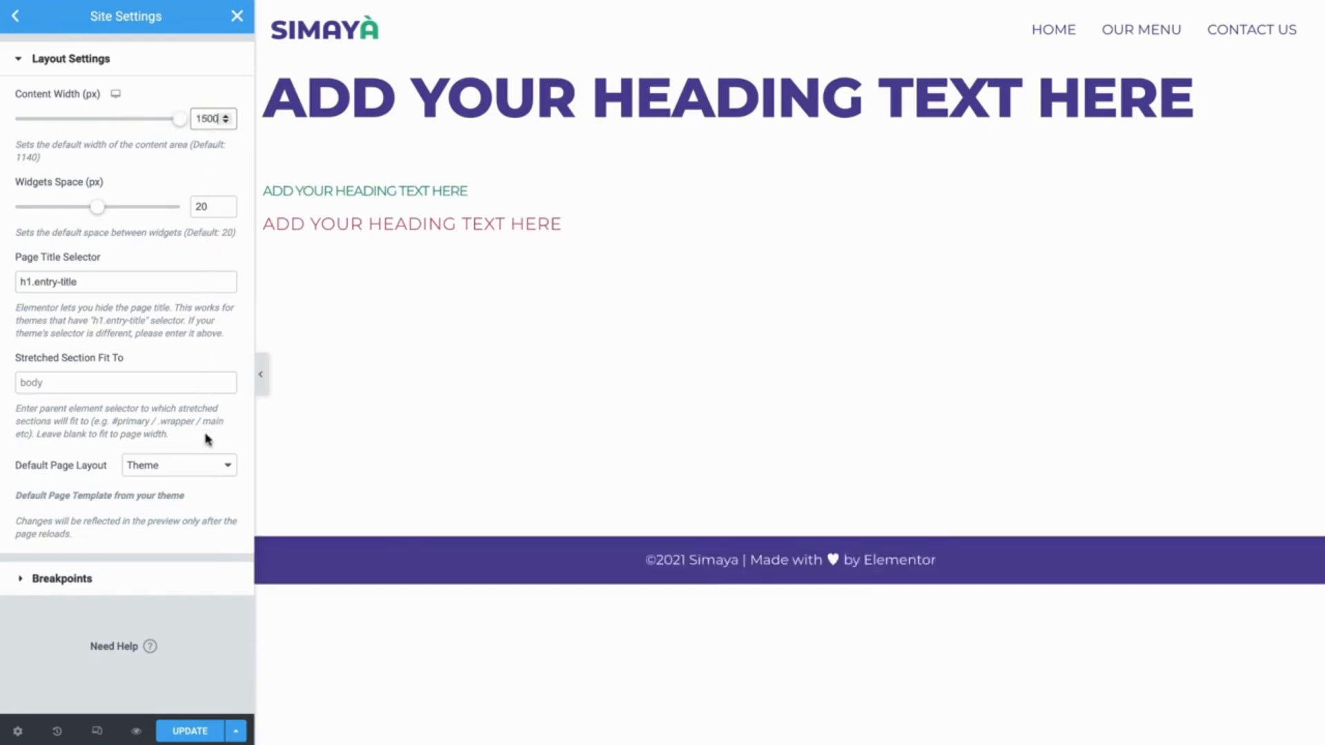
- Set the default page layout to Elementor Full Width, then save the site settings and return to the editor
{"action": "left_click", "coordinate": [212, 465]}
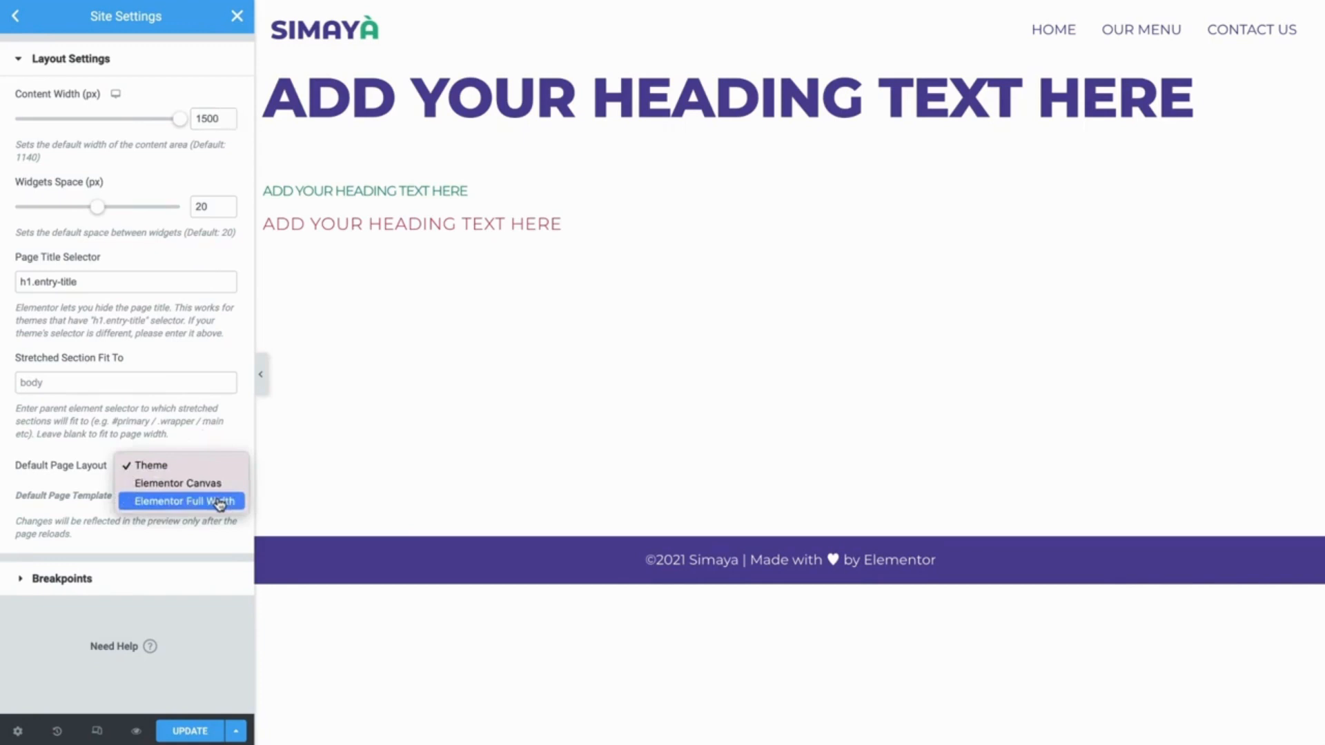
{"action": "left_click", "coordinate": [220, 503]}
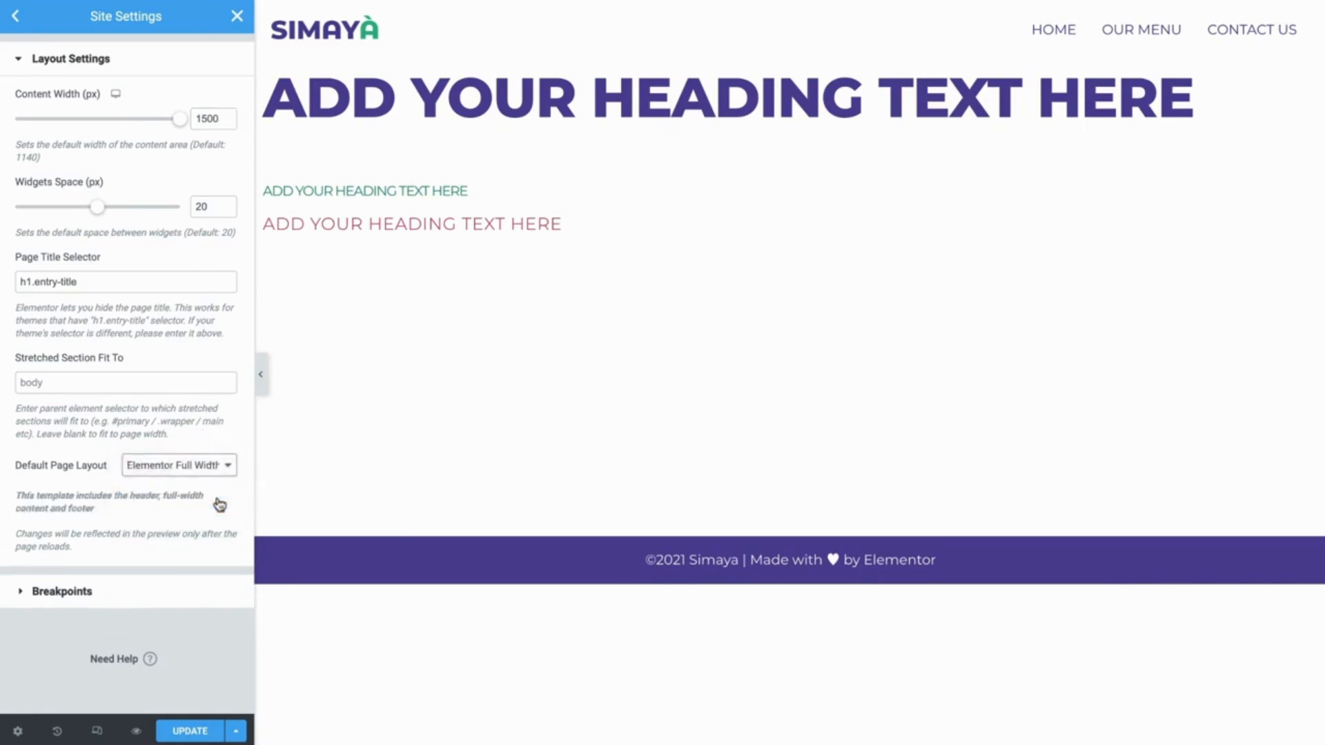
{"action": "left_click", "coordinate": [209, 735]}
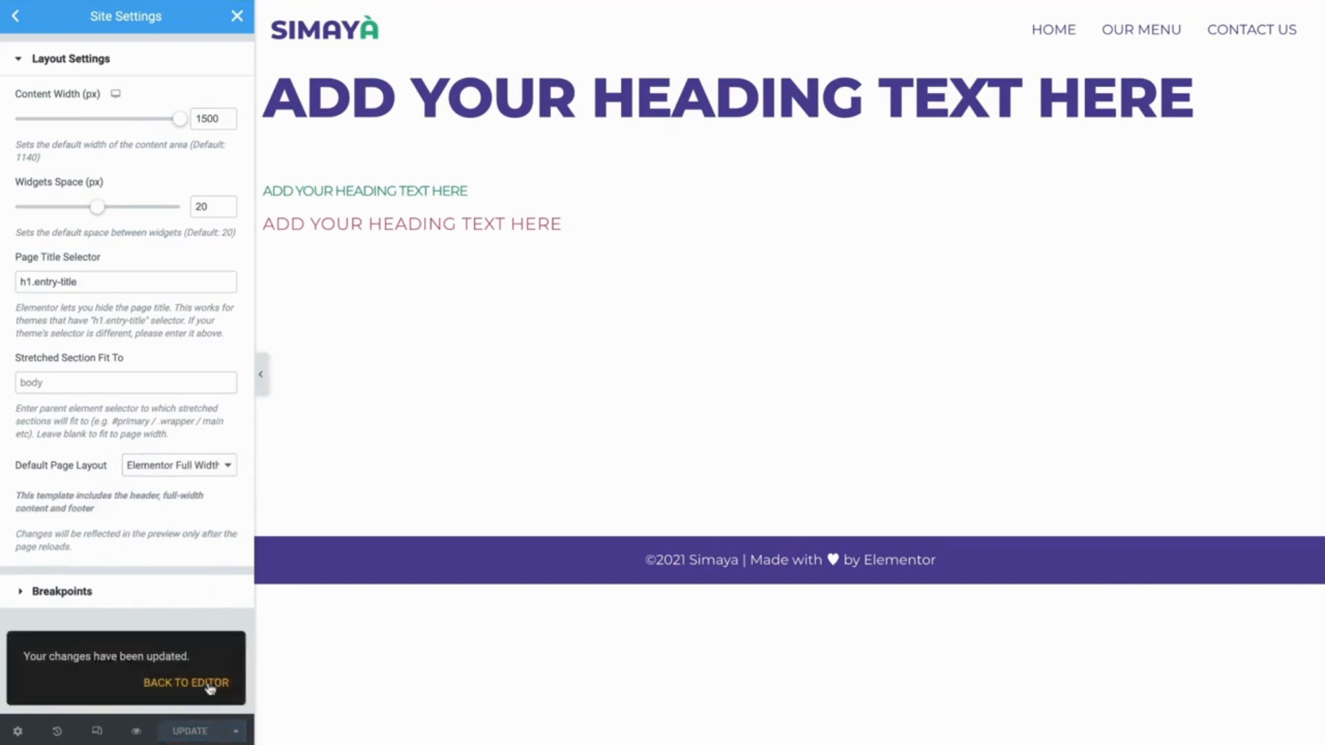
{"action": "left_click", "coordinate": [209, 684]}
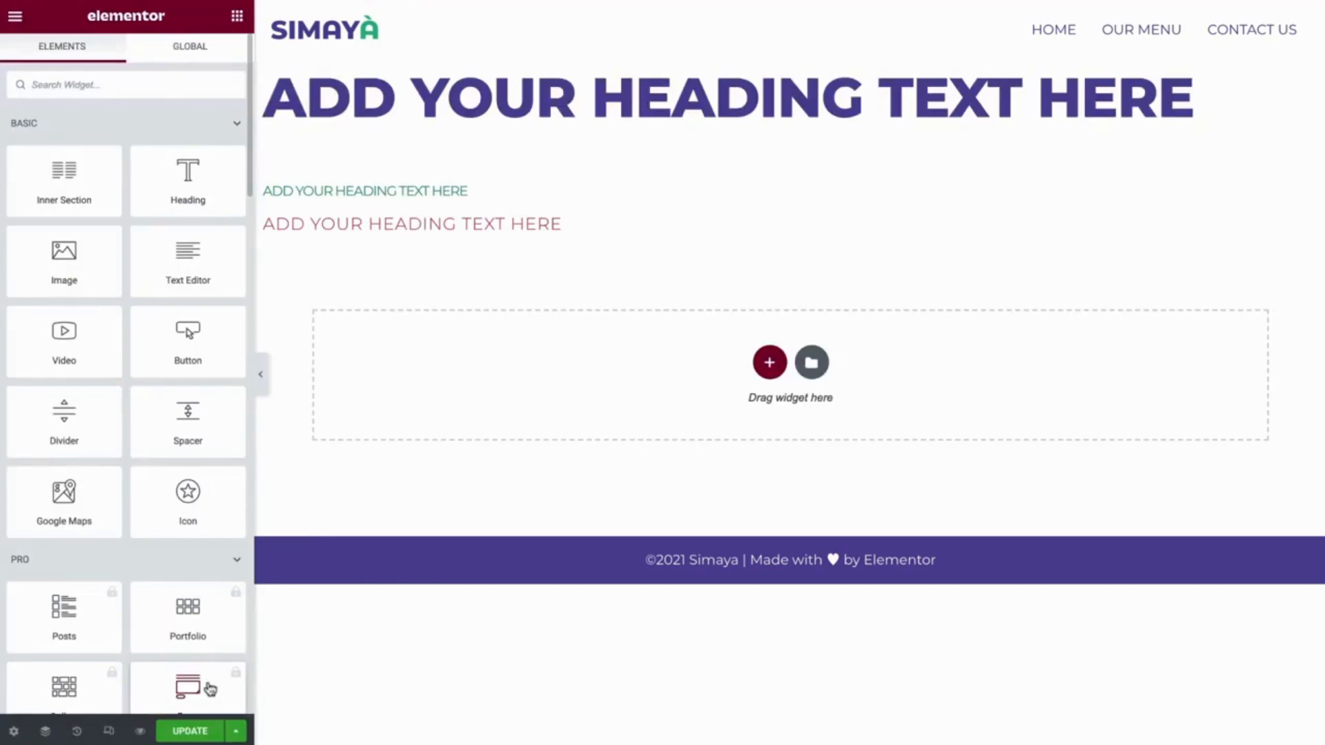
- Delete all content from the page, including the sample headings
{"action": "right_click", "coordinate": [771, 368]}
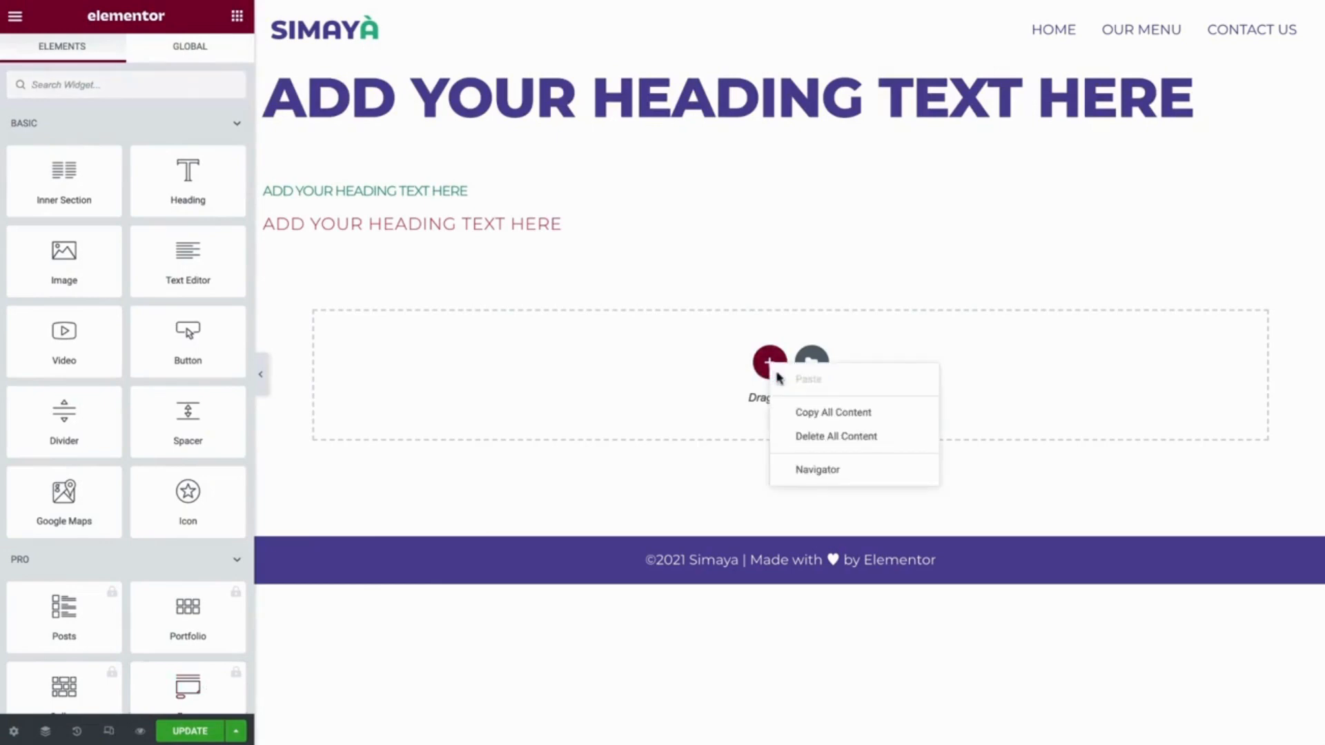
{"action": "left_click", "coordinate": [910, 438]}
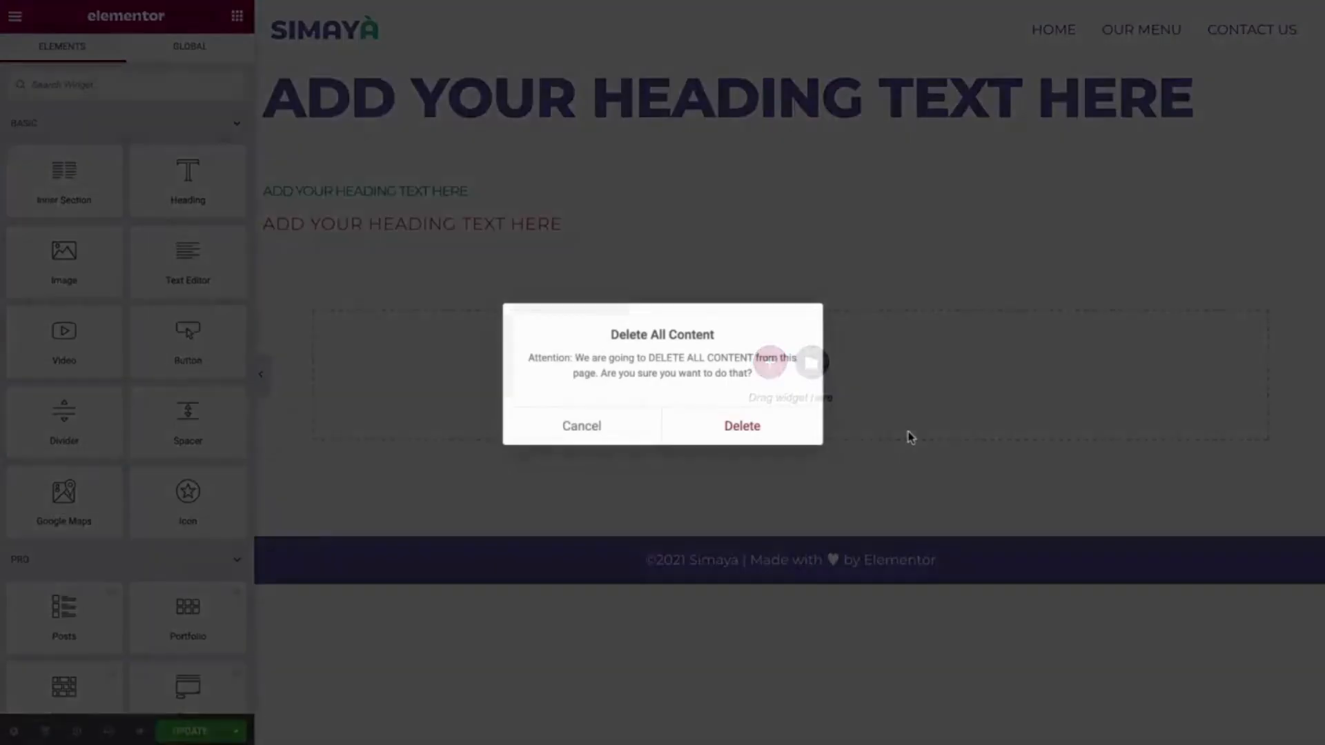
{"action": "left_click", "coordinate": [784, 425]}
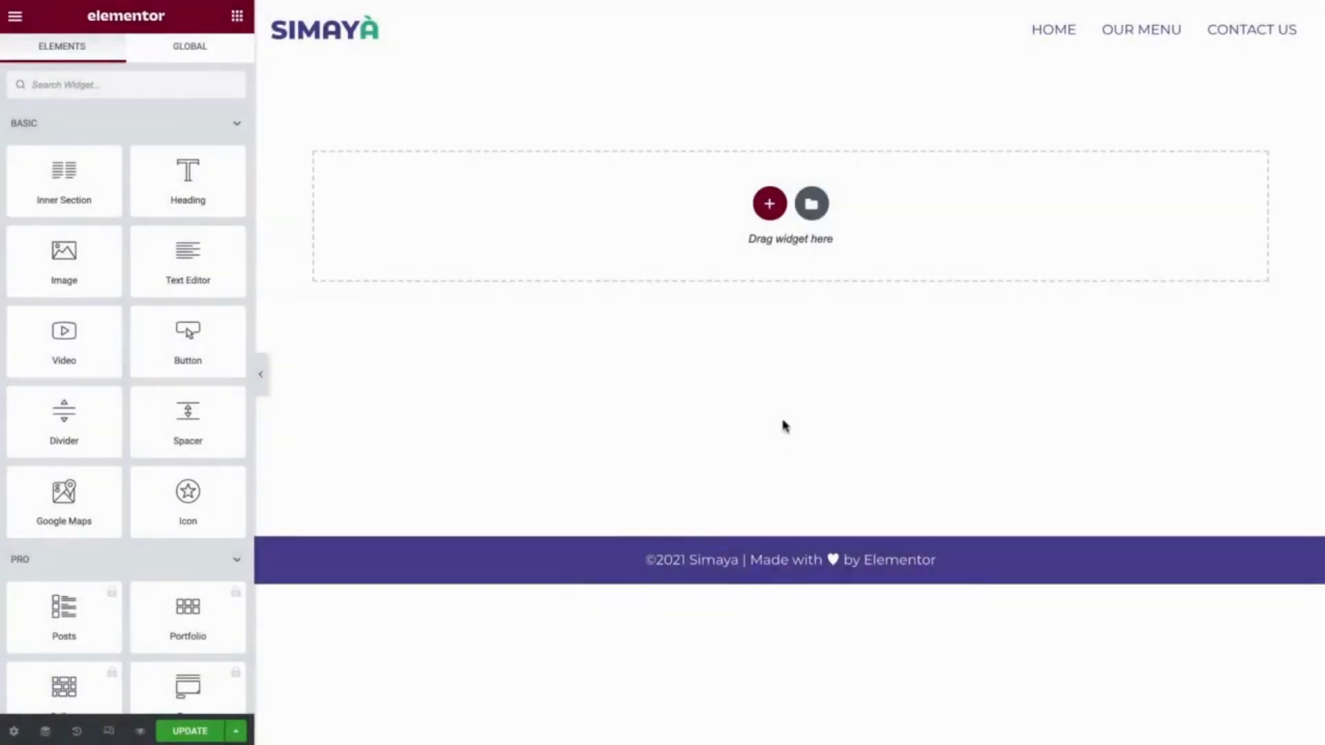